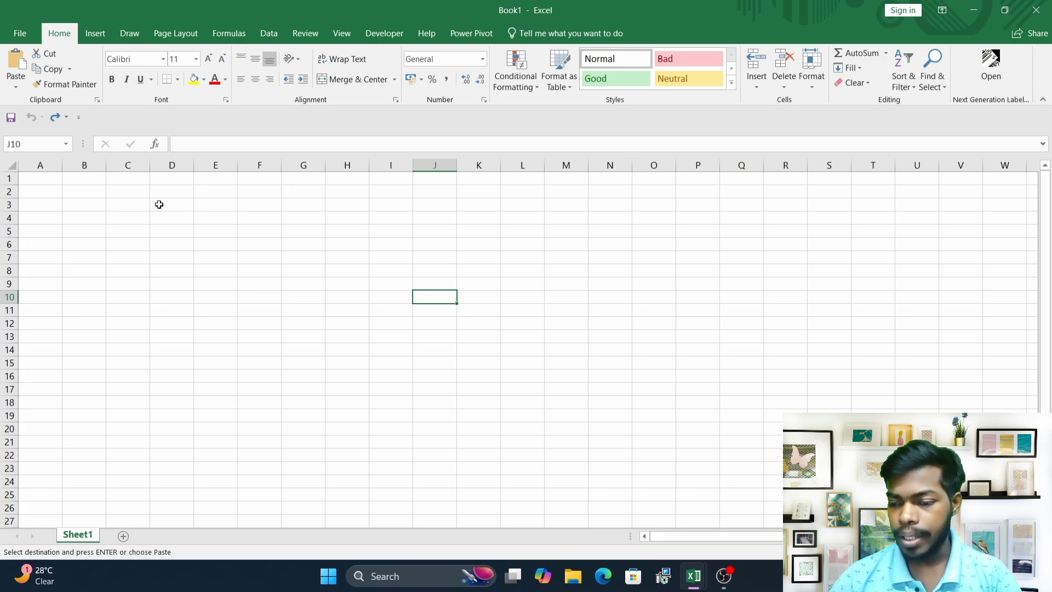
drag(159, 204, 791, 406)
drag(87, 196, 709, 294)
click(461, 244)
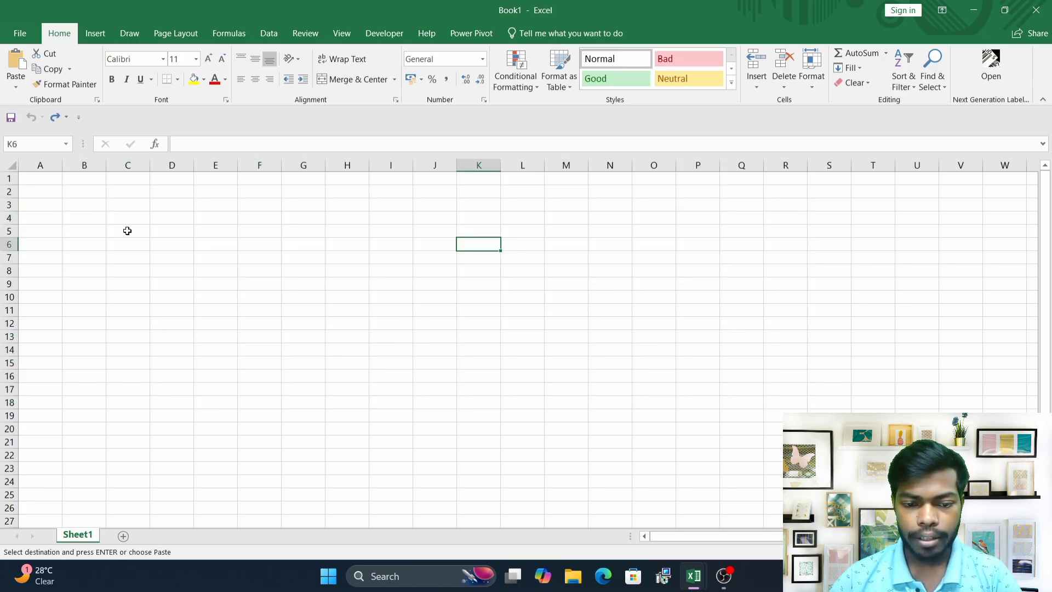
Enter the column headers S NO and ITEM CODE in cells A3 and B3.
click(49, 205)
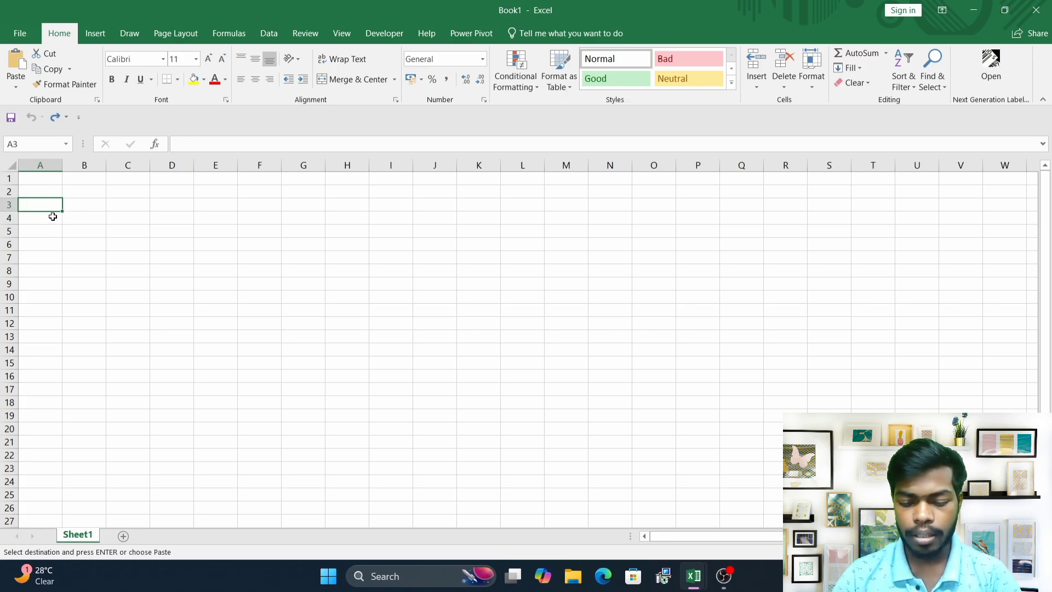
text(SO)
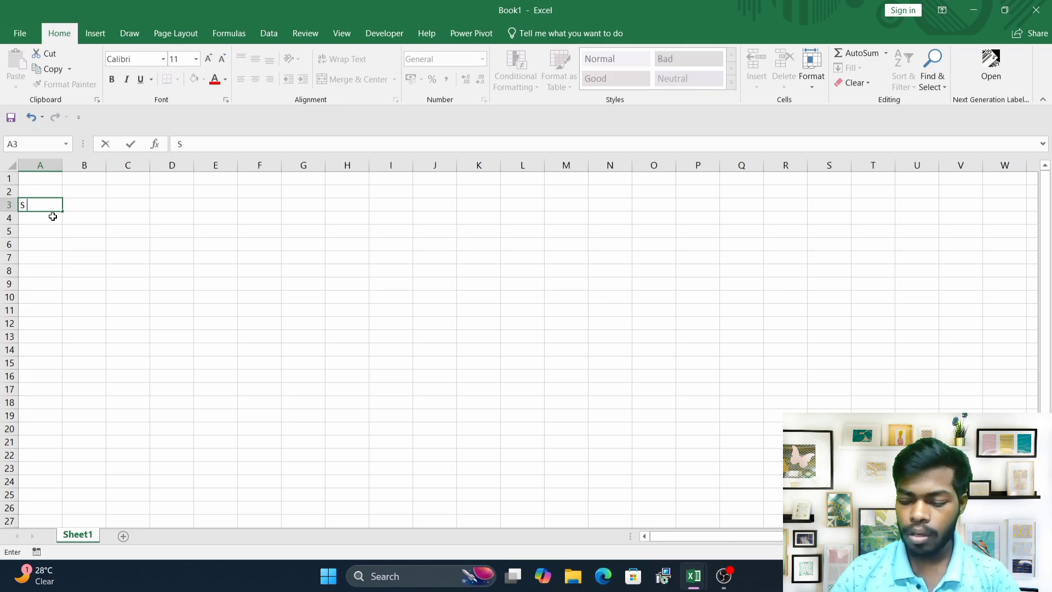
key(Tab)
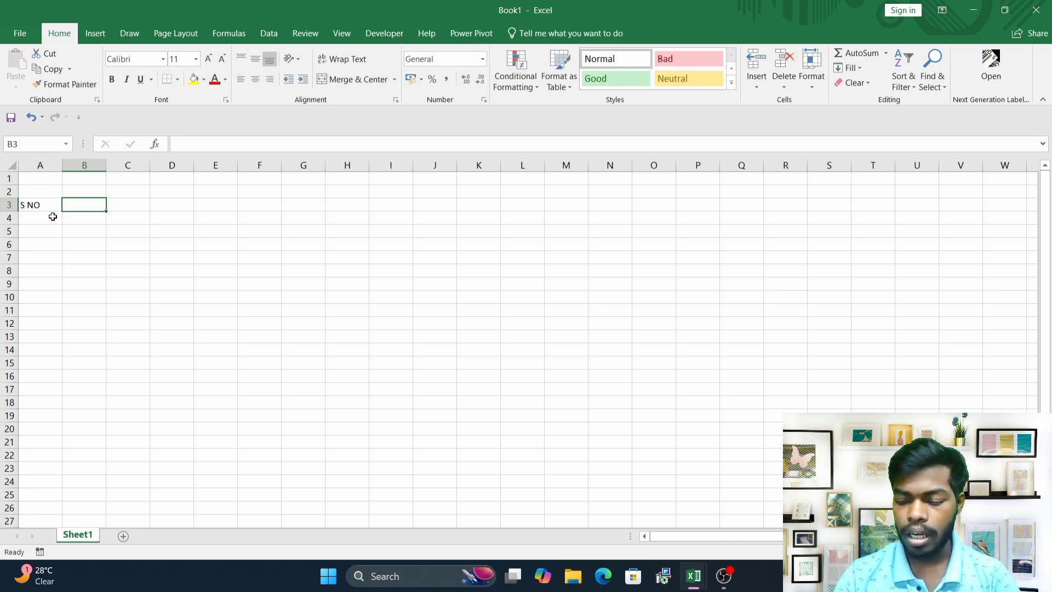
text(N)
text(T)
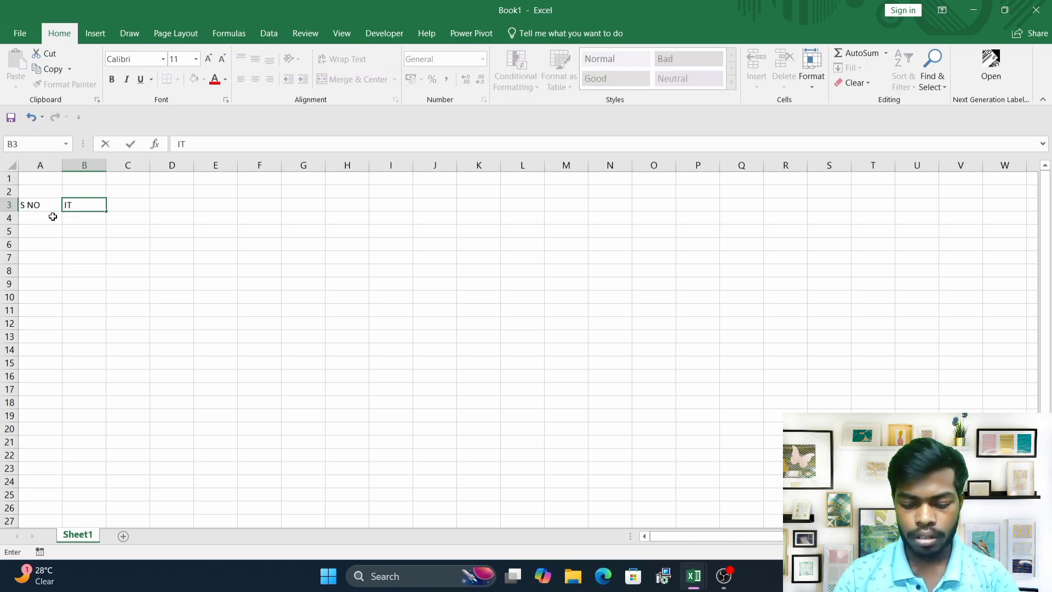
text(EM CODE)
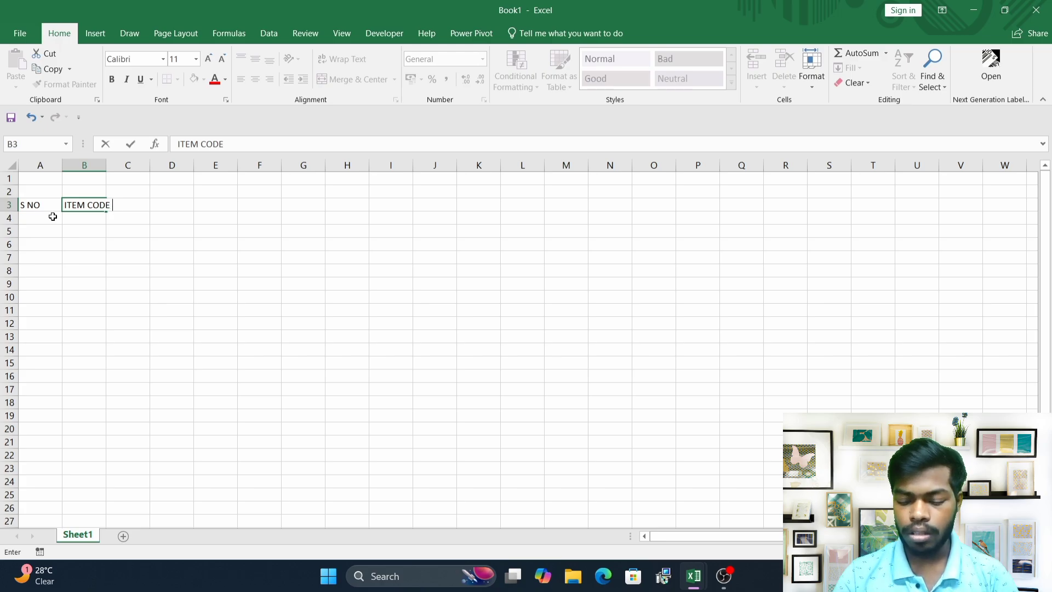
key(Tab)
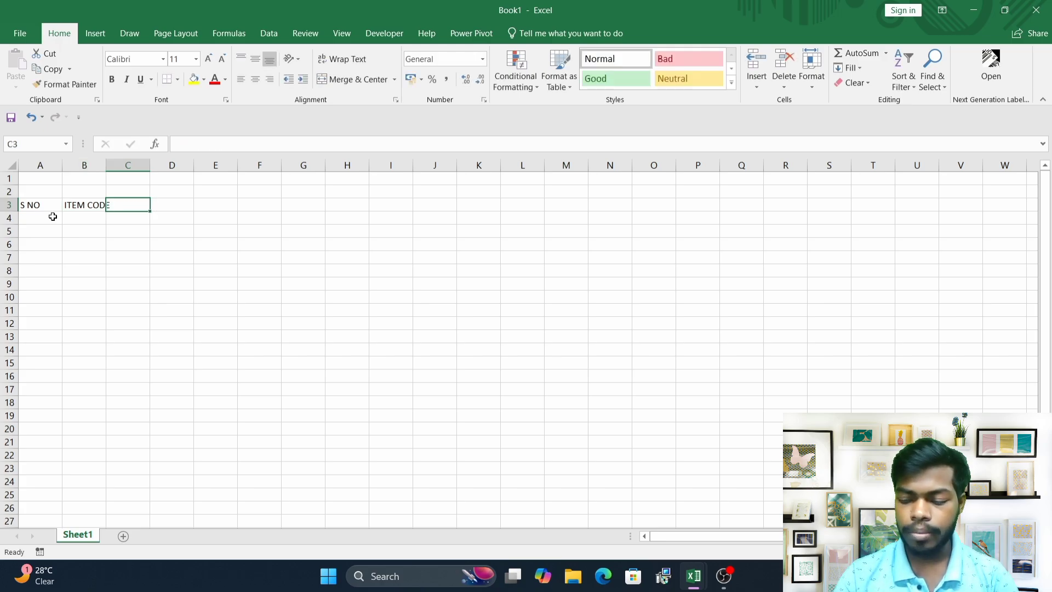
Enter the headers NAME OF ITEM and QTY in cells C3 and D3.
text(I)
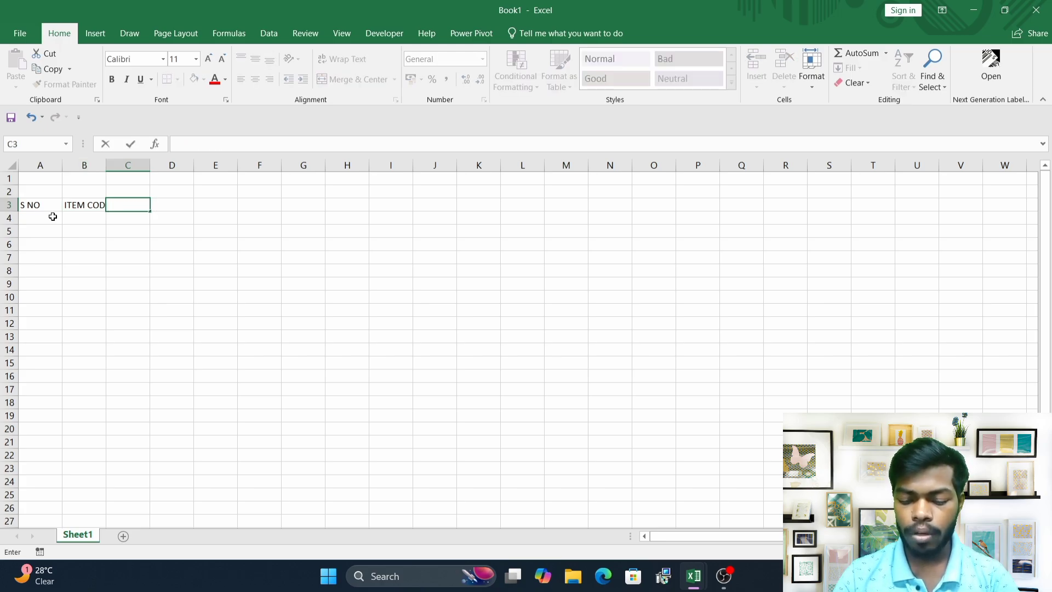
text(NAME OF)
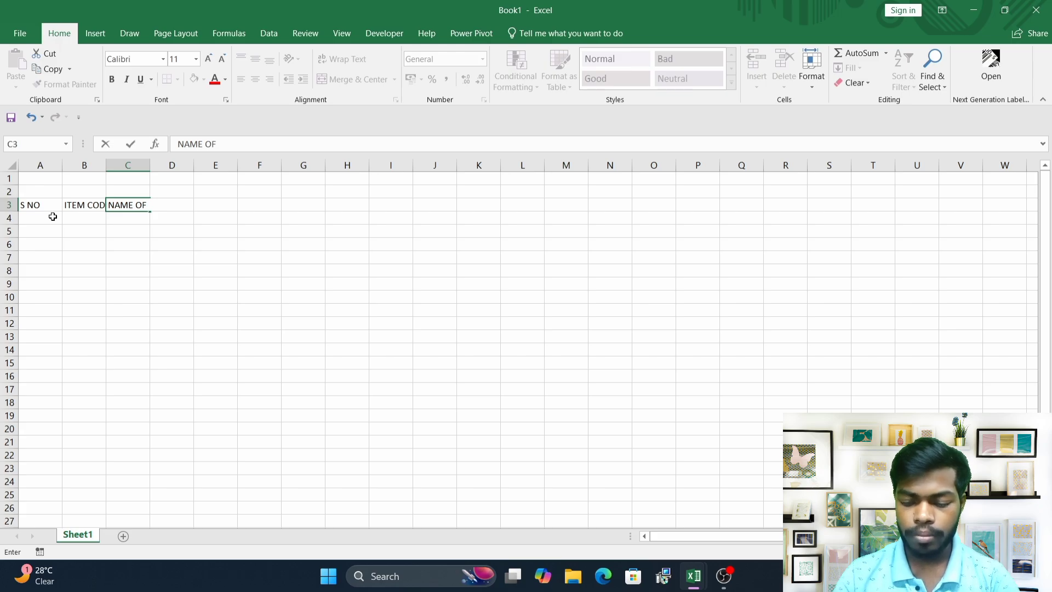
text( ITEM)
key(Tab)
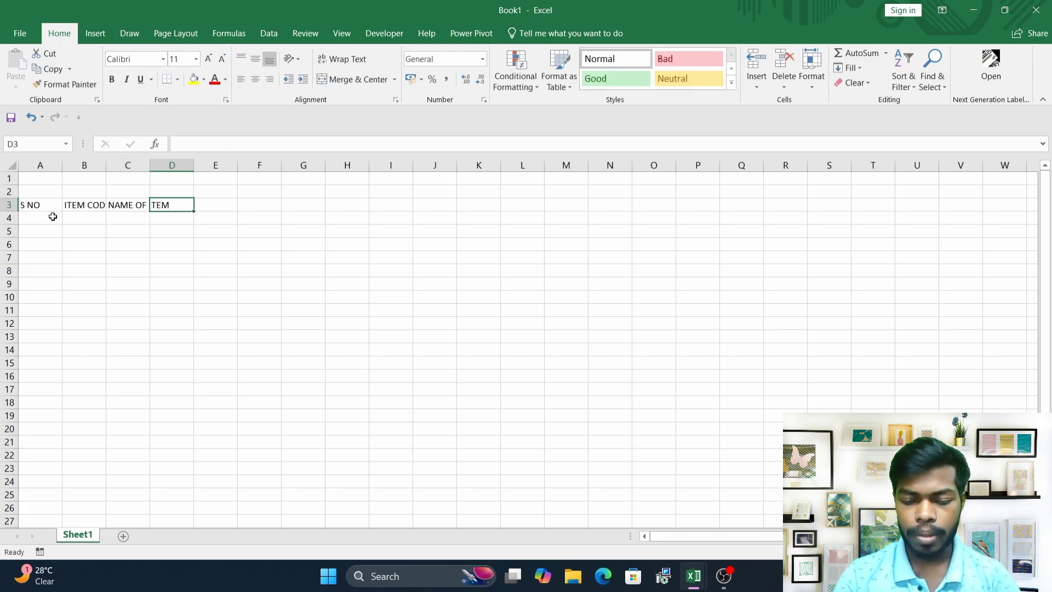
text(QTY)
key(Tab)
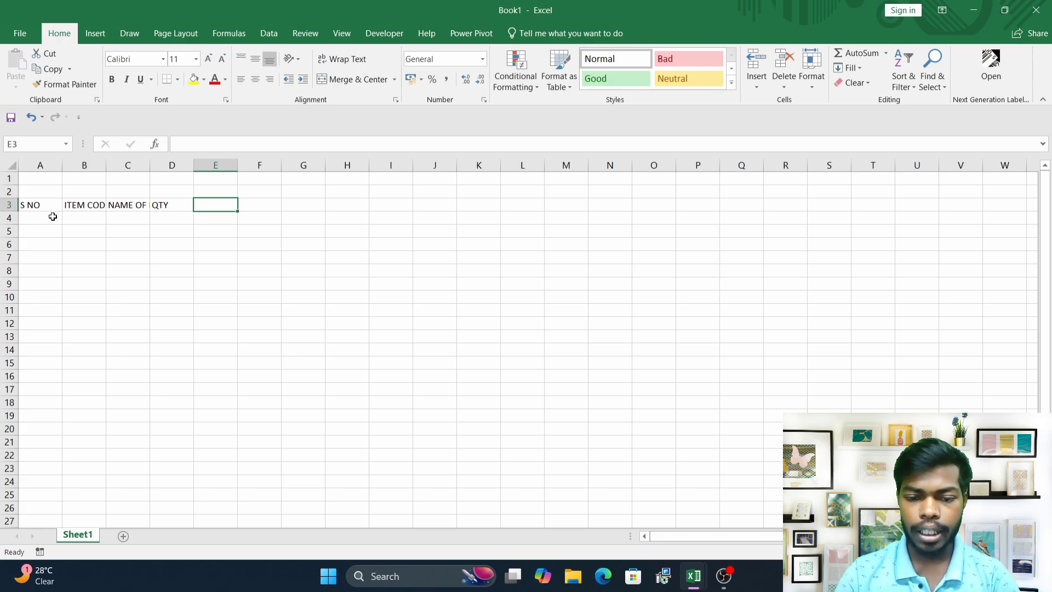
Enter the headers RATE, GST and AMOUNT in cells E3 through G3.
text(RATE)
key(Tab)
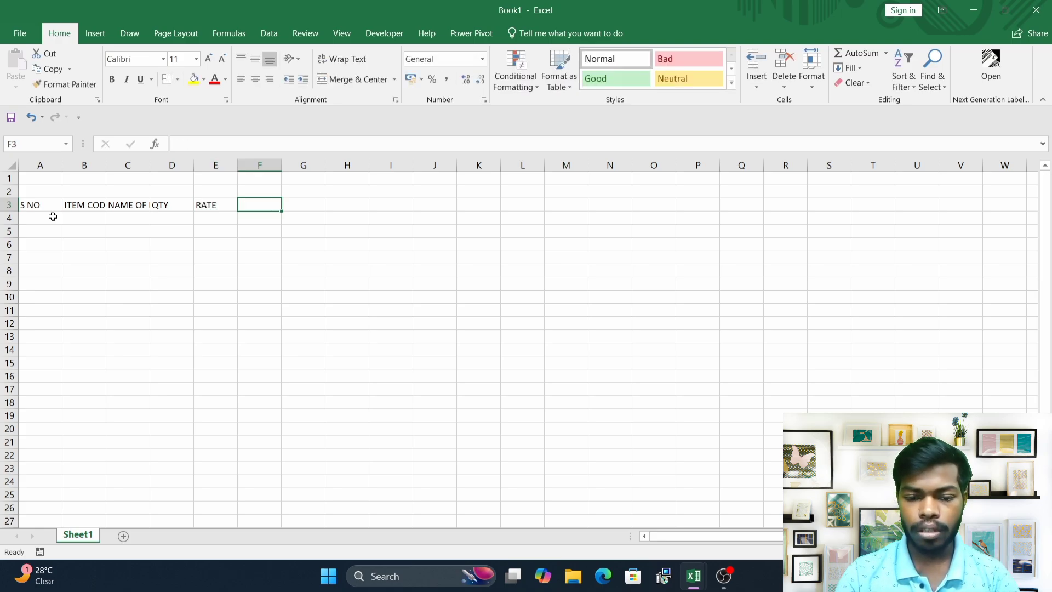
text(GST)
key(Tab)
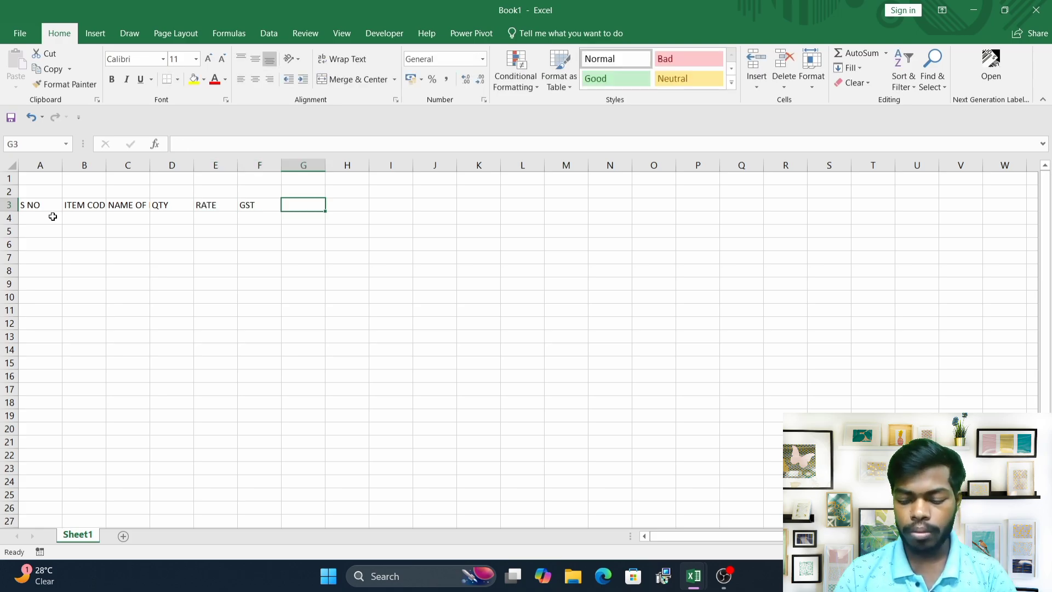
text(AMOUNT)
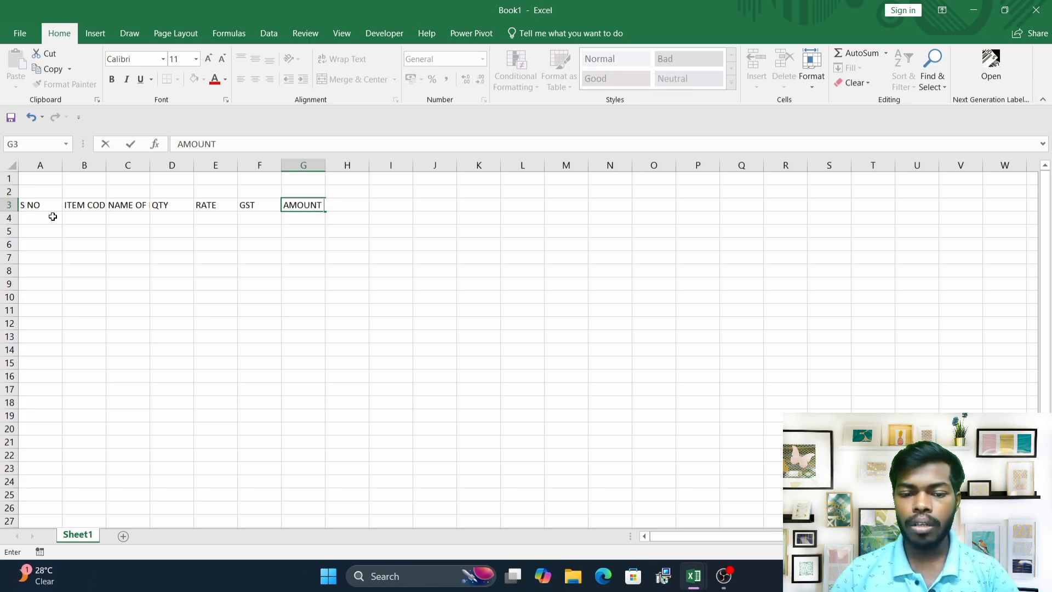
key(Tab)
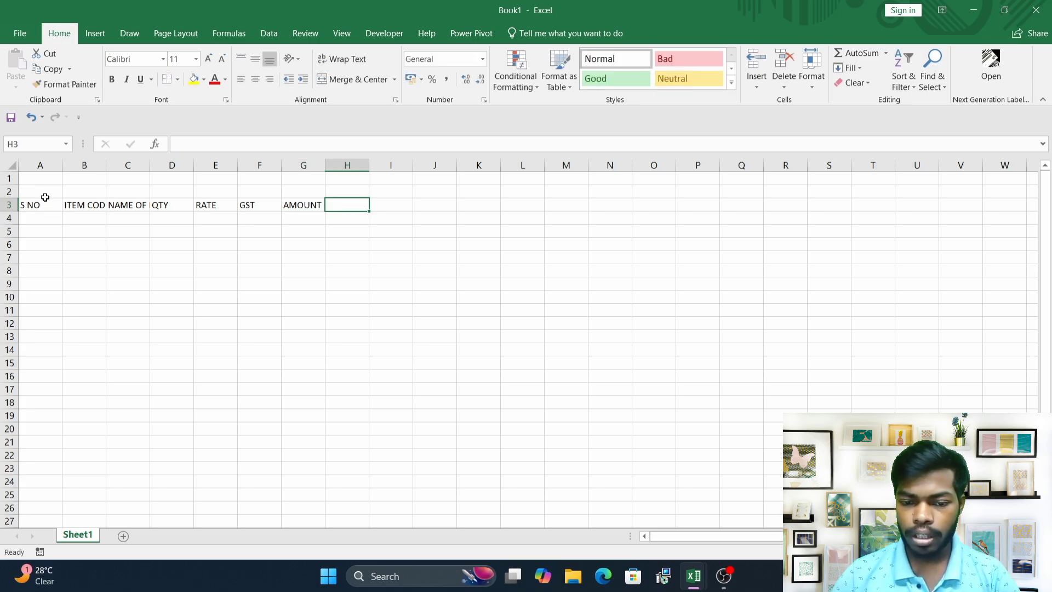
Merge cells A2 to G2 across into one cell.
drag(44, 194, 290, 195)
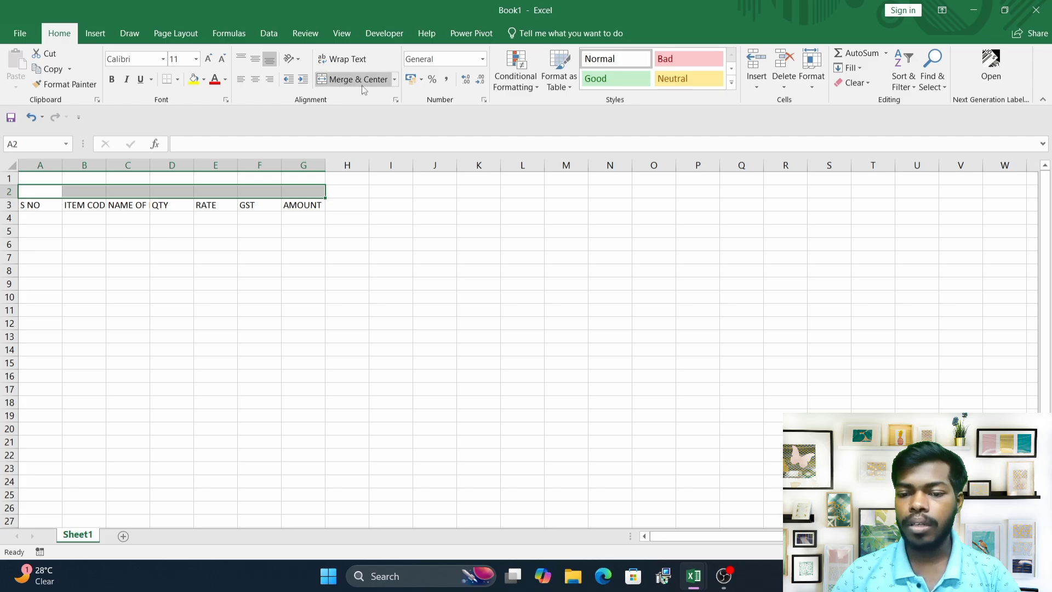
click(394, 80)
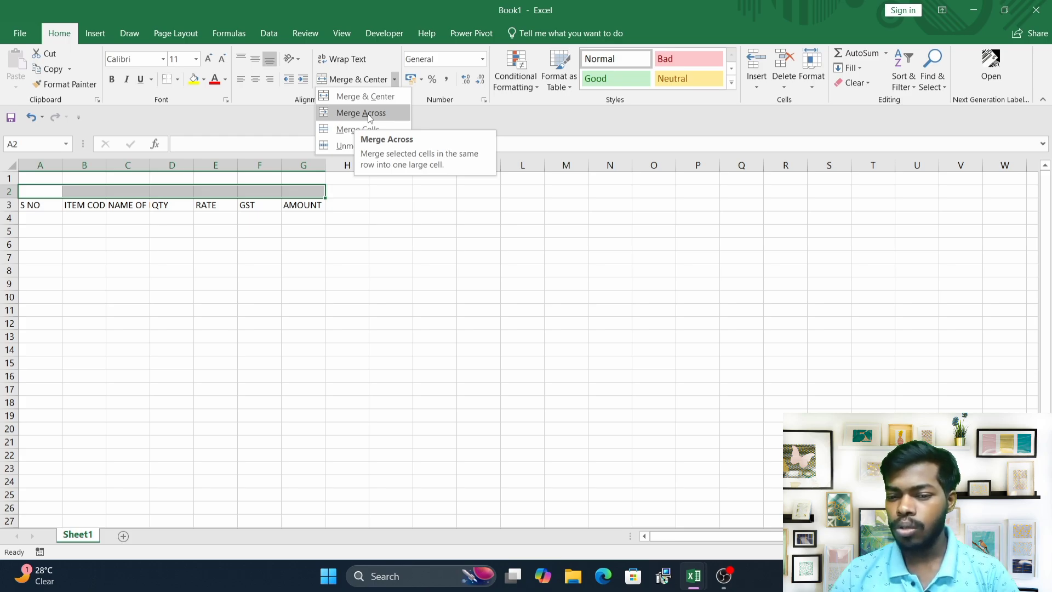
click(357, 113)
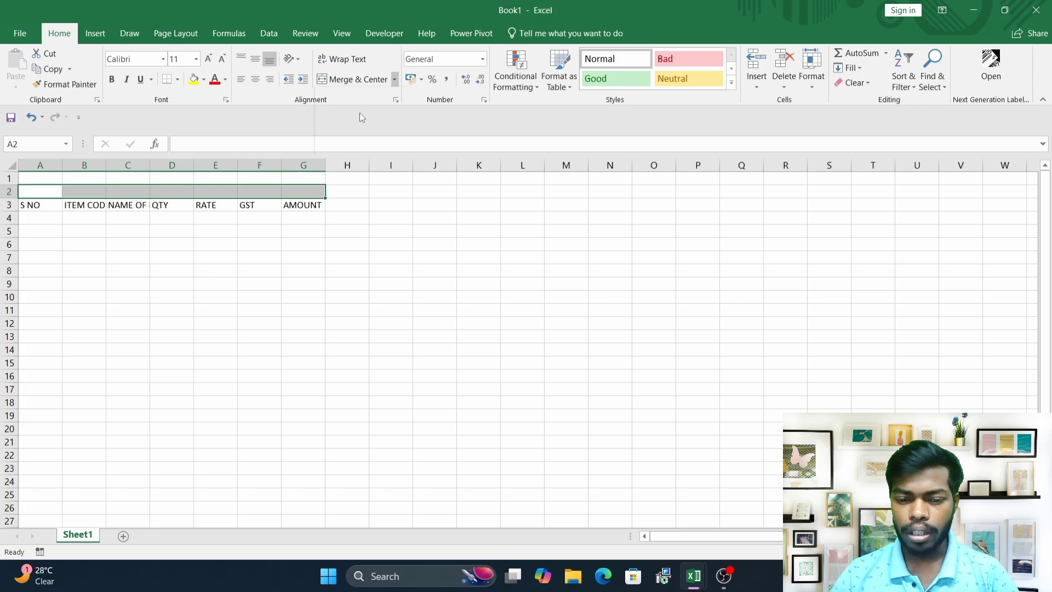
Type the title PURCHASE into the merged cell in row 2.
click(271, 222)
click(259, 192)
text(PU)
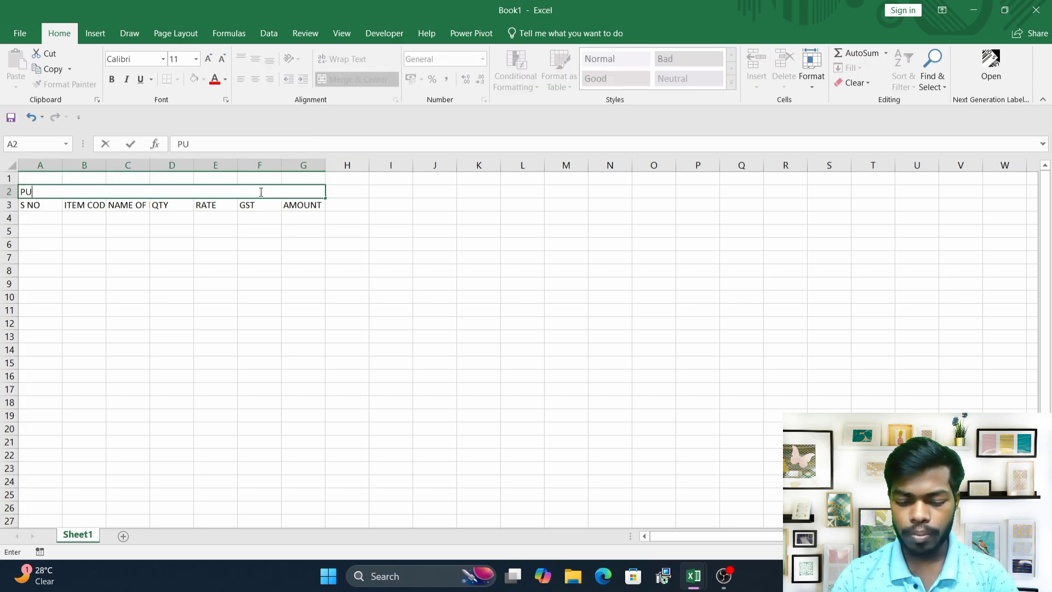
text(RCHASE)
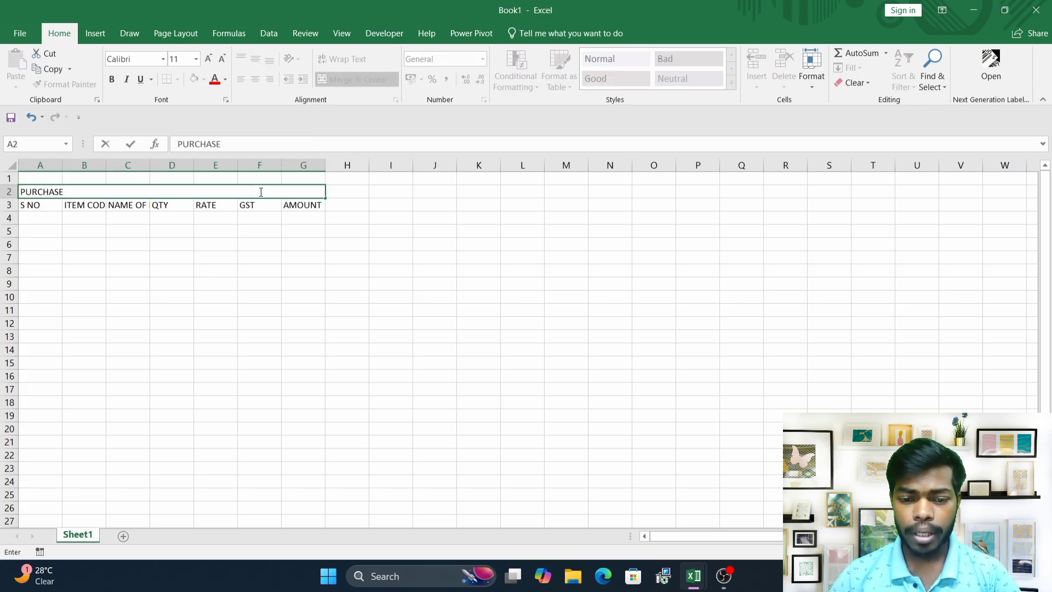
click(250, 281)
Center the PURCHASE title and increase its font size to 24.
click(170, 192)
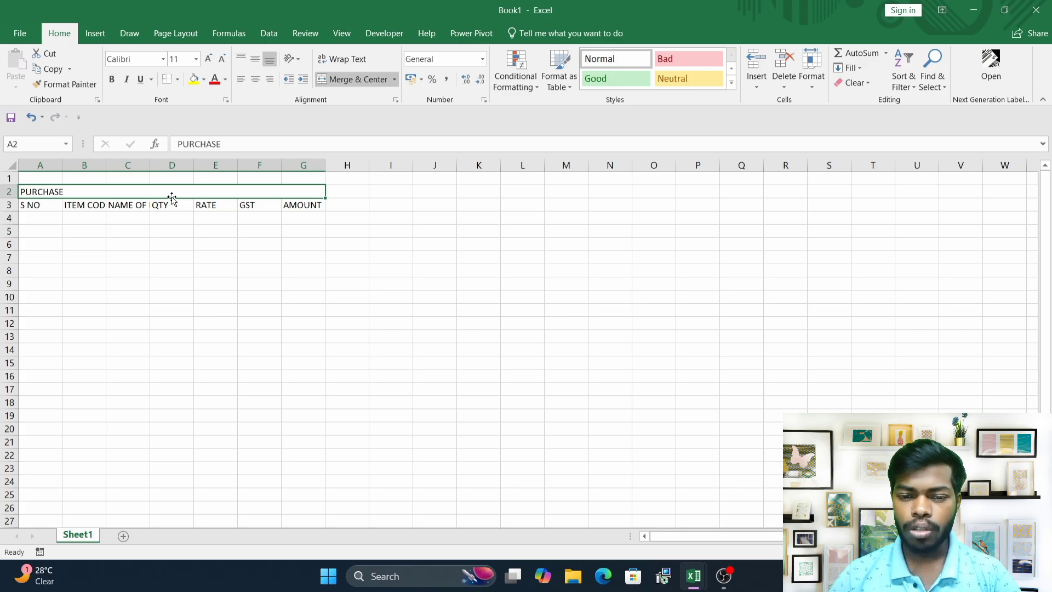
click(256, 80)
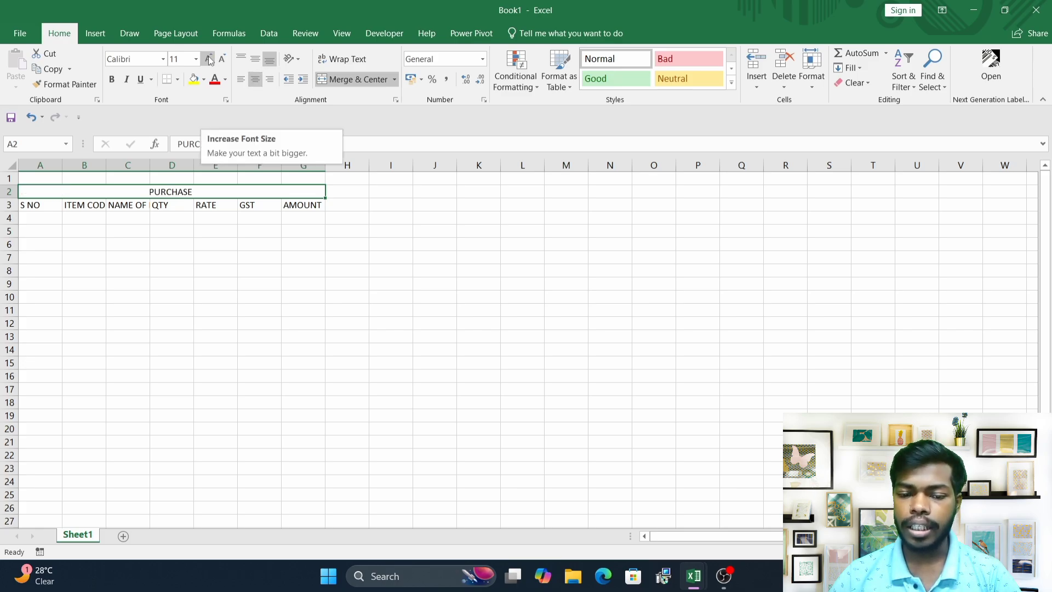
click(209, 59)
click(209, 59)
click(208, 60)
click(208, 59)
click(208, 59)
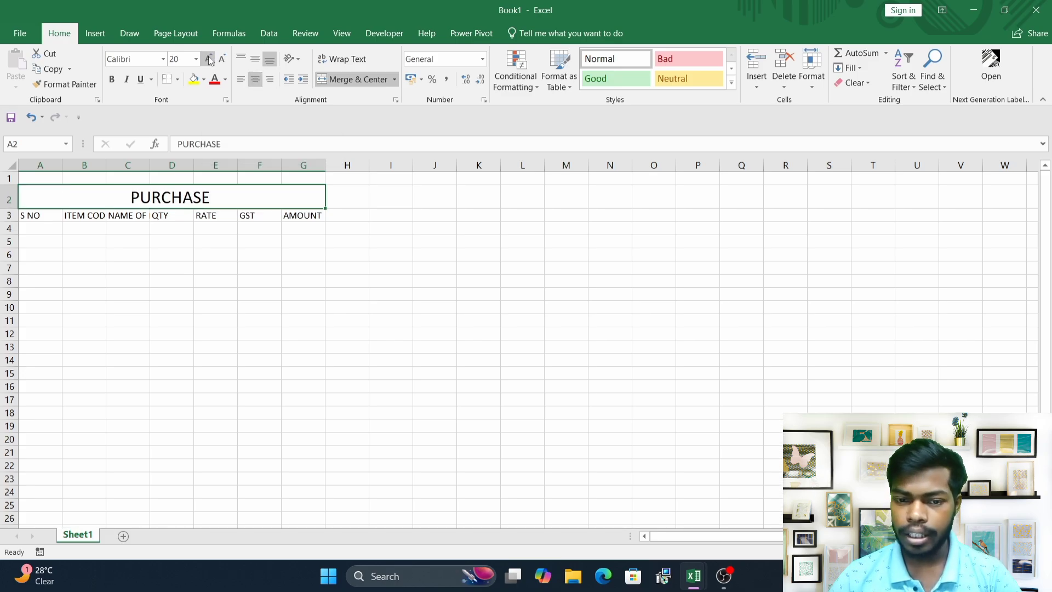
click(208, 59)
click(208, 59)
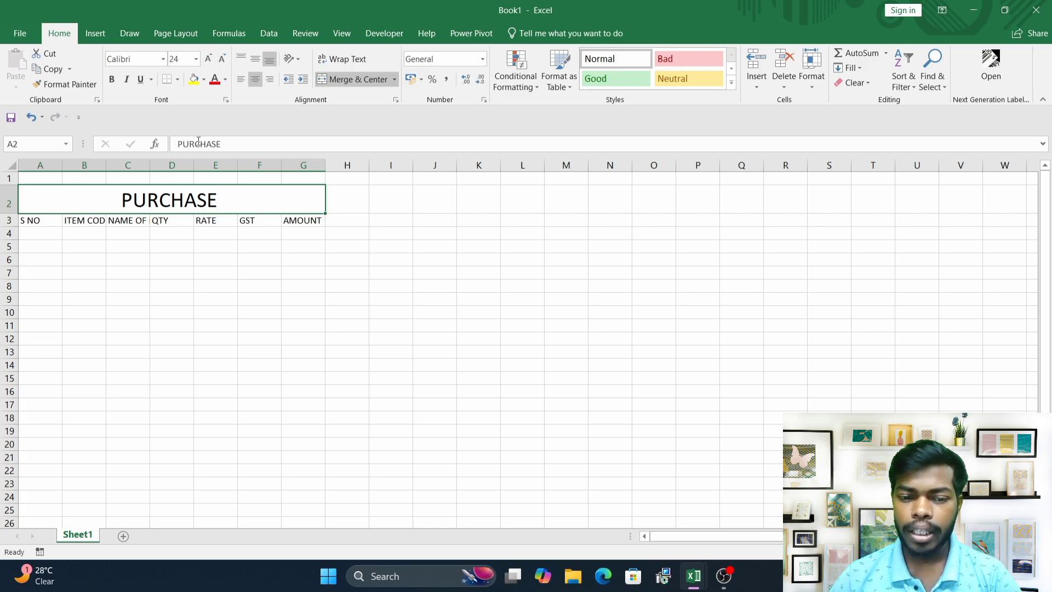
Widen columns A to G so the header labels fit.
drag(62, 164, 247, 169)
drag(310, 165, 542, 167)
click(373, 245)
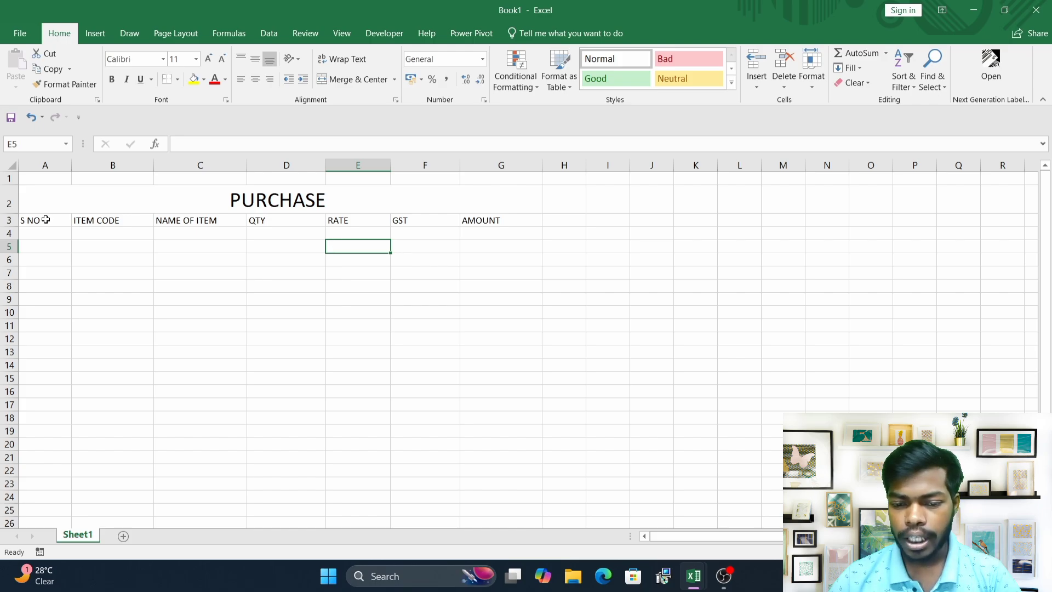
Set the row 3 header labels to the Aharoni font at size 14.
drag(47, 219, 480, 221)
click(209, 59)
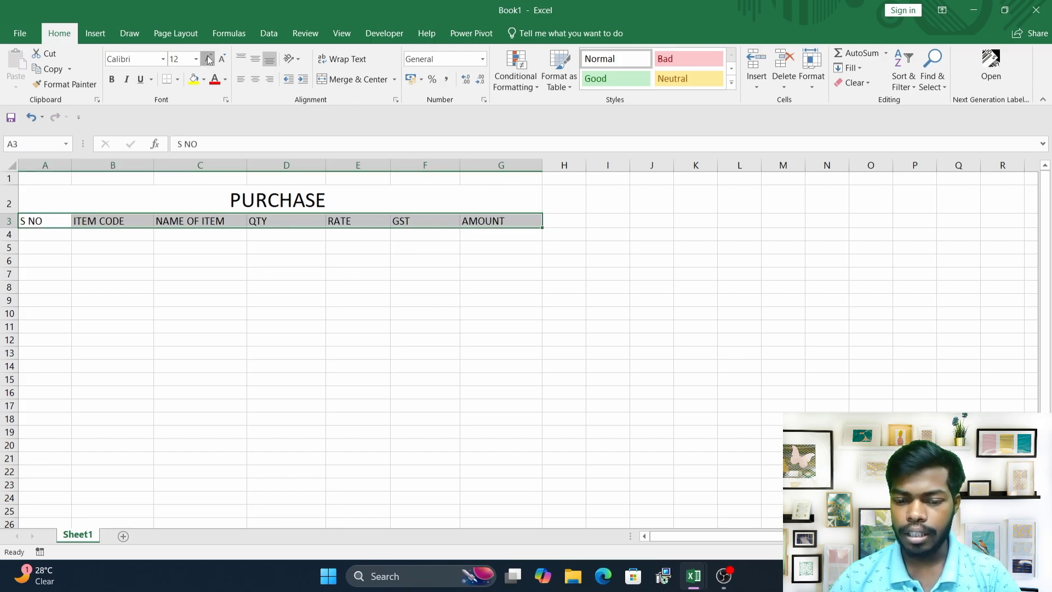
click(208, 59)
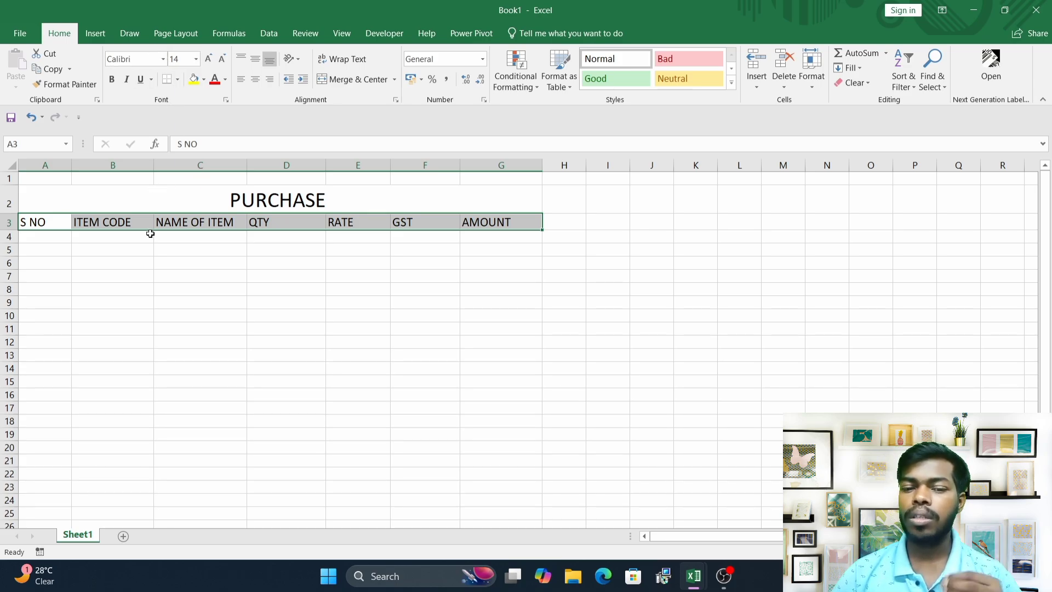
click(163, 59)
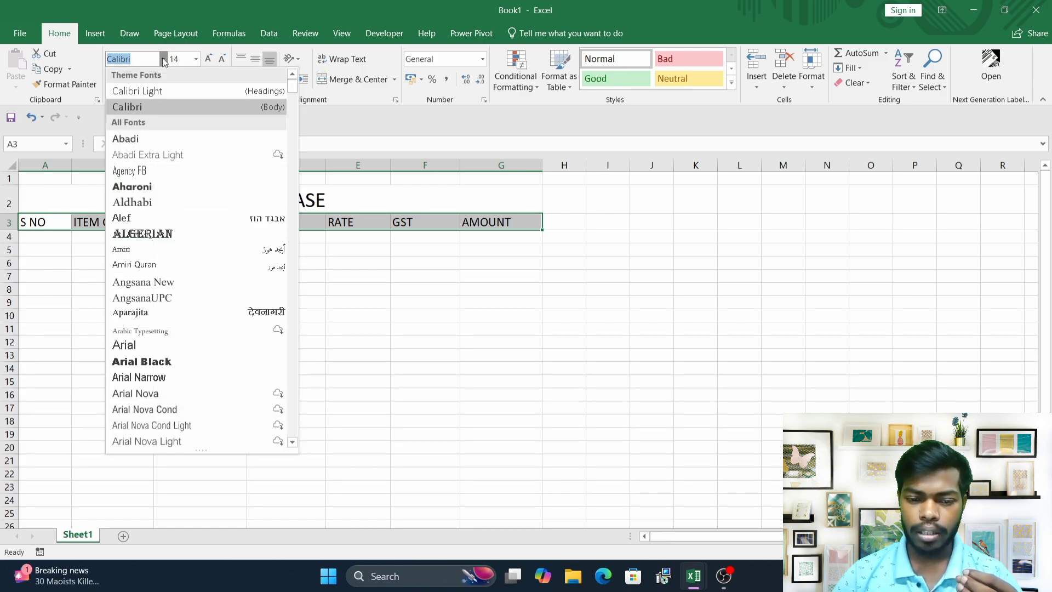
click(152, 188)
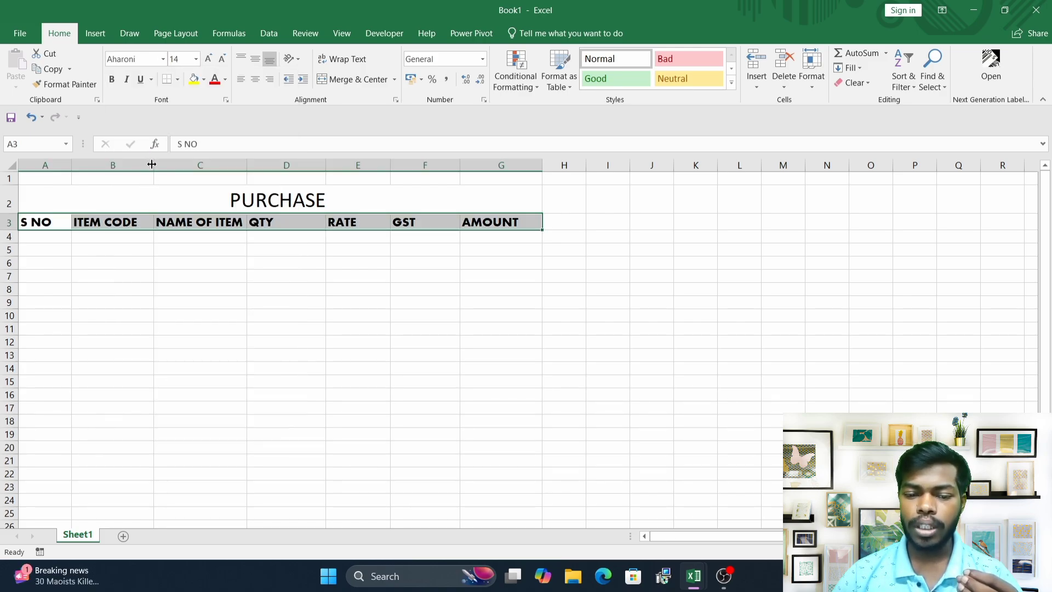
Widen column B slightly and center-align the header labels in row 3.
drag(152, 164, 170, 183)
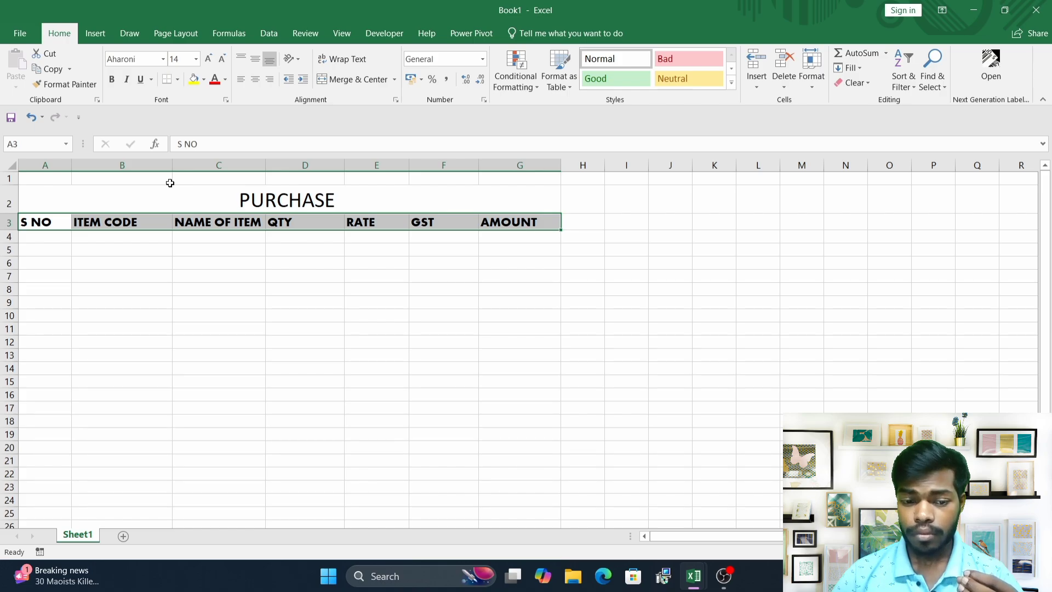
click(120, 258)
drag(33, 221, 491, 225)
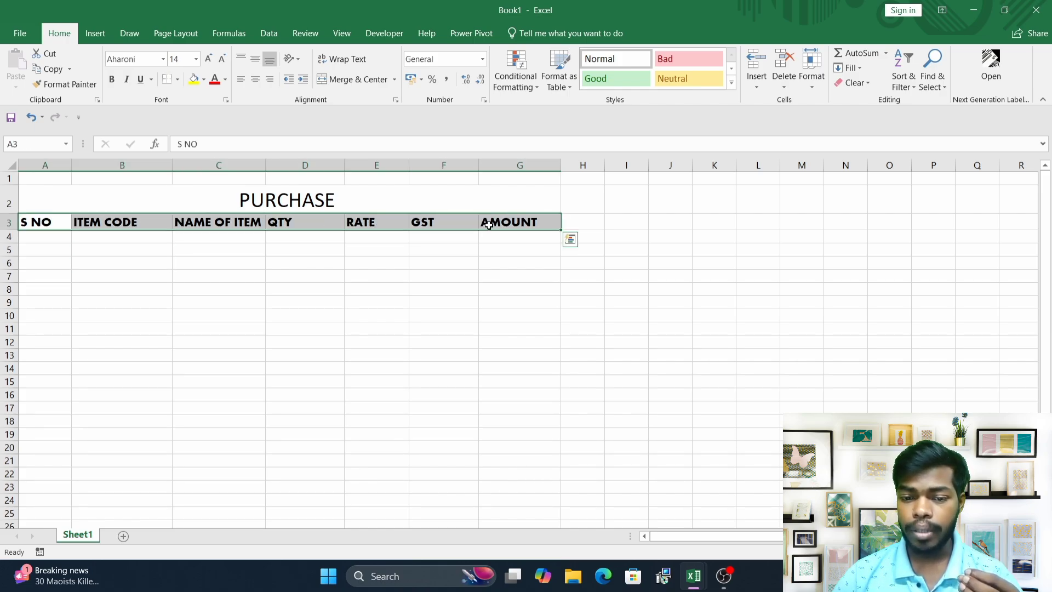
click(255, 79)
Fill the PURCHASE title cell with blue and set its font colour to white.
click(276, 278)
click(277, 201)
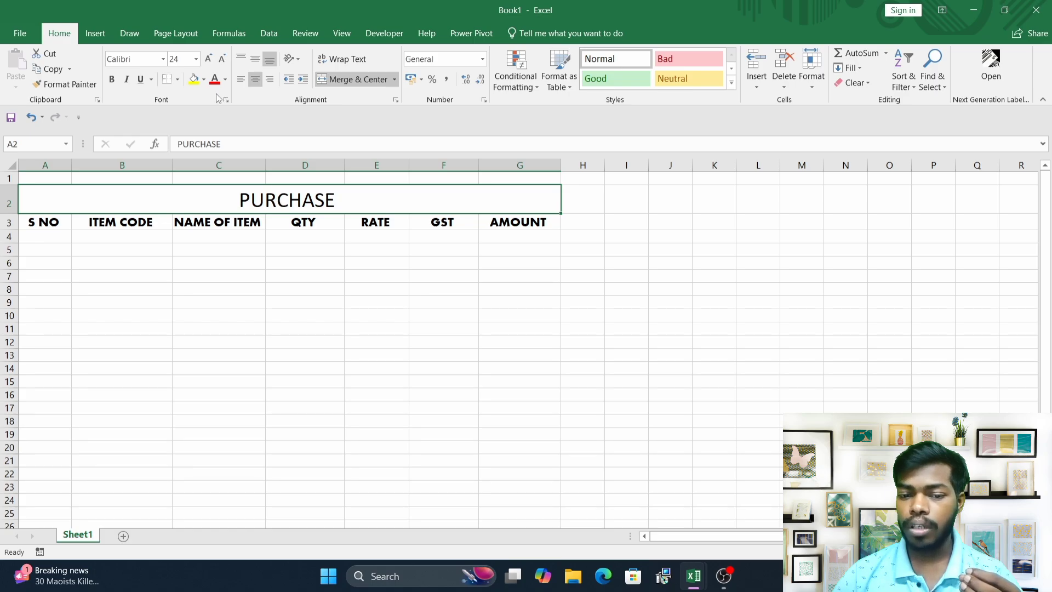
click(203, 79)
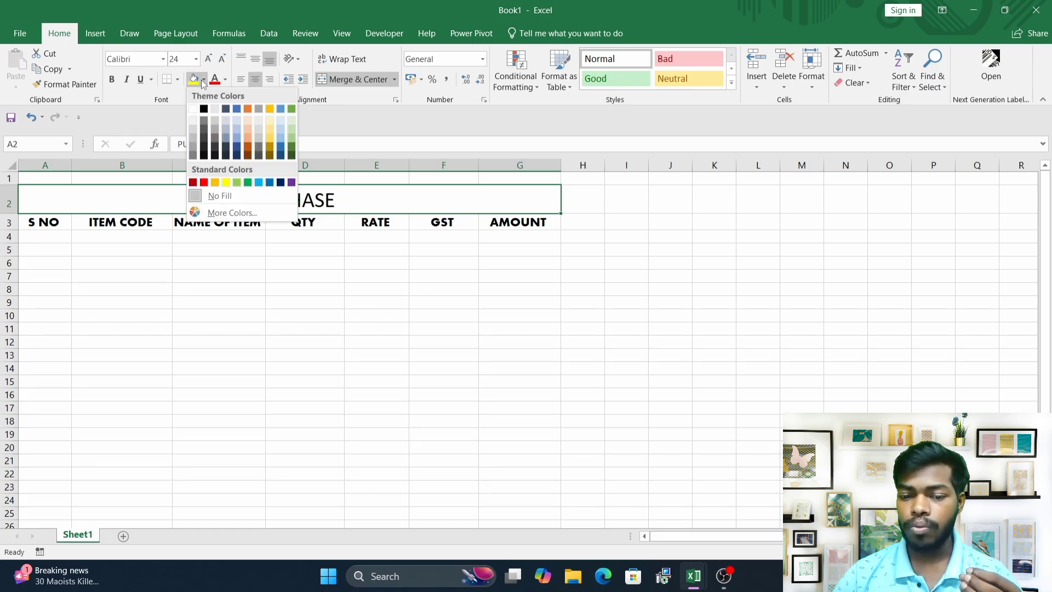
click(269, 182)
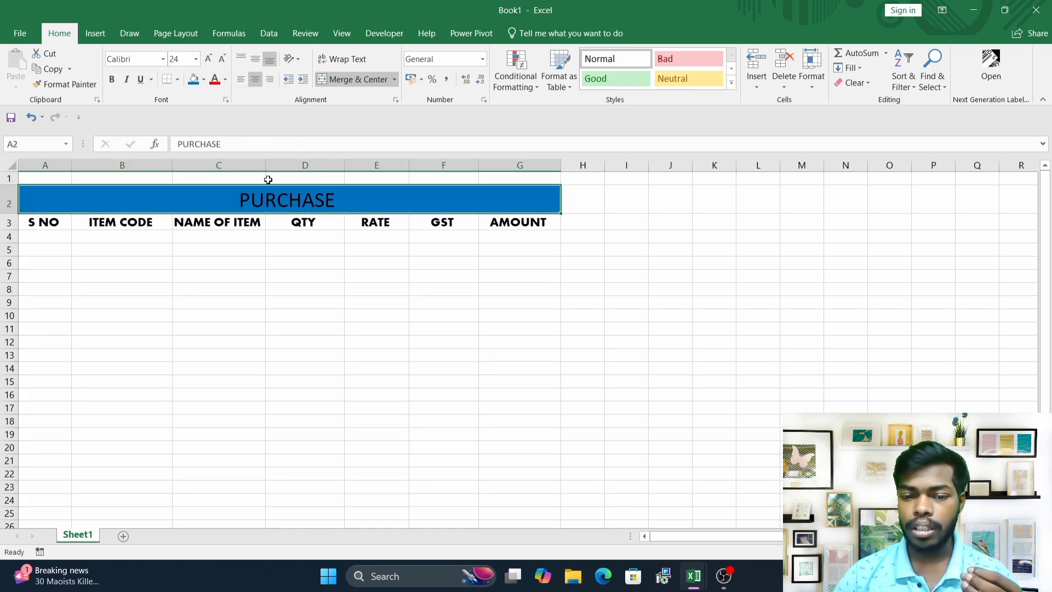
click(225, 79)
click(214, 125)
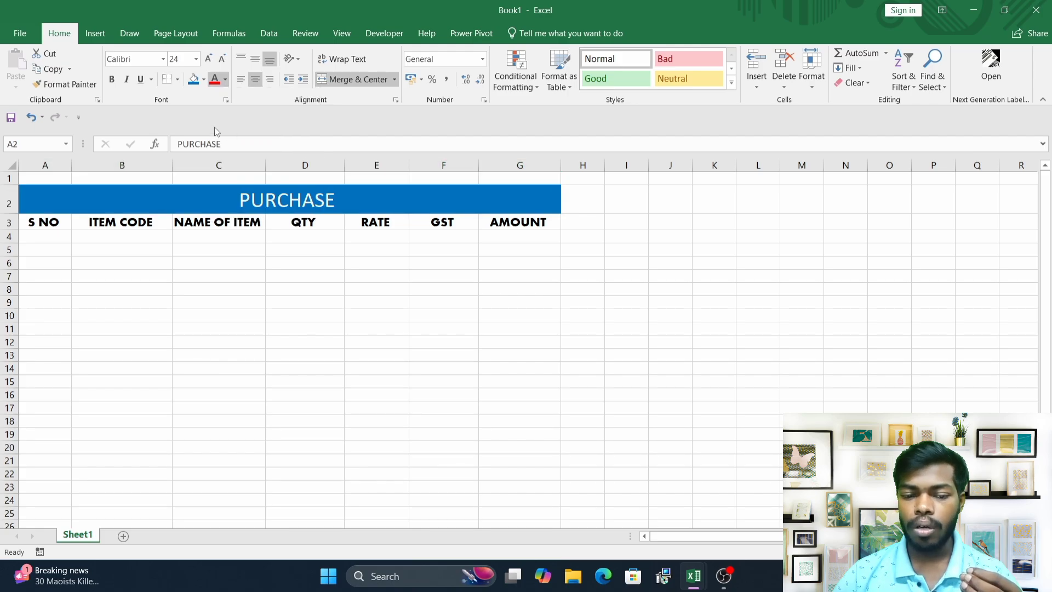
Copy the QTY, RATE, GST and AMOUNT header labels from D3:G3 into H3:K3.
click(241, 248)
click(582, 201)
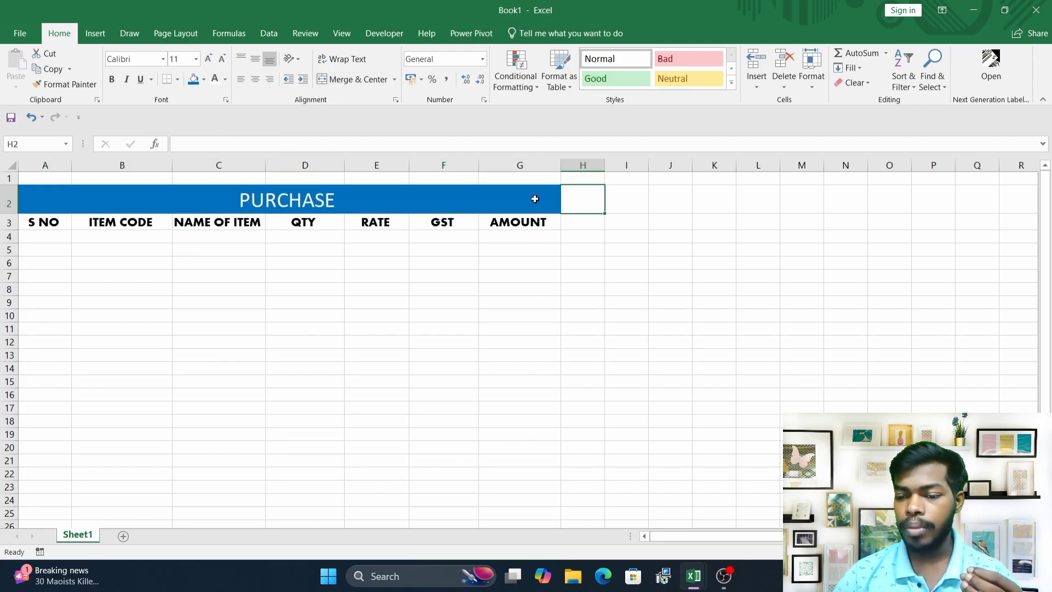
click(491, 197)
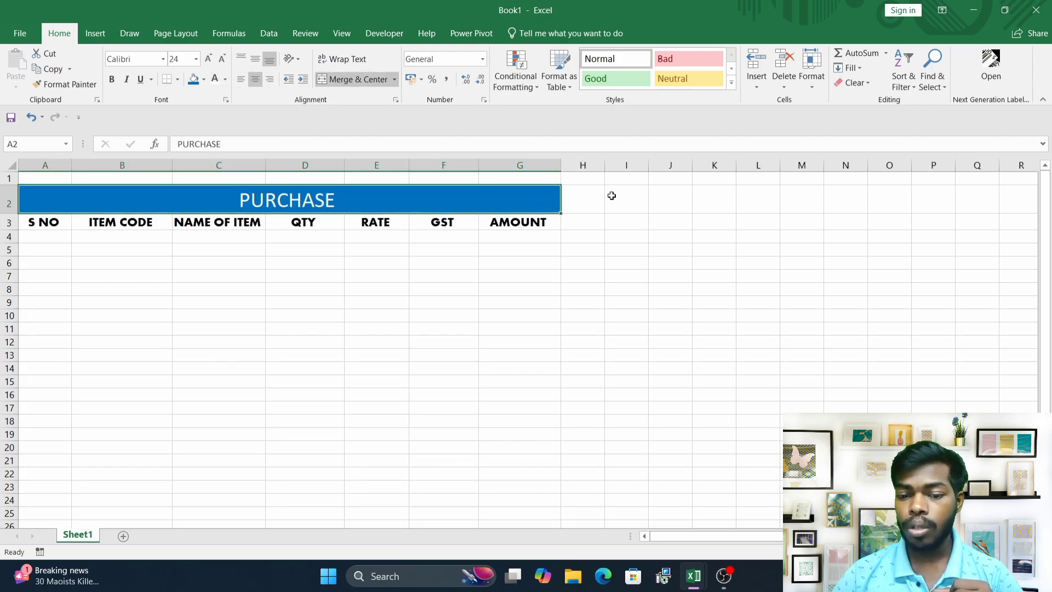
click(378, 261)
drag(315, 225, 504, 230)
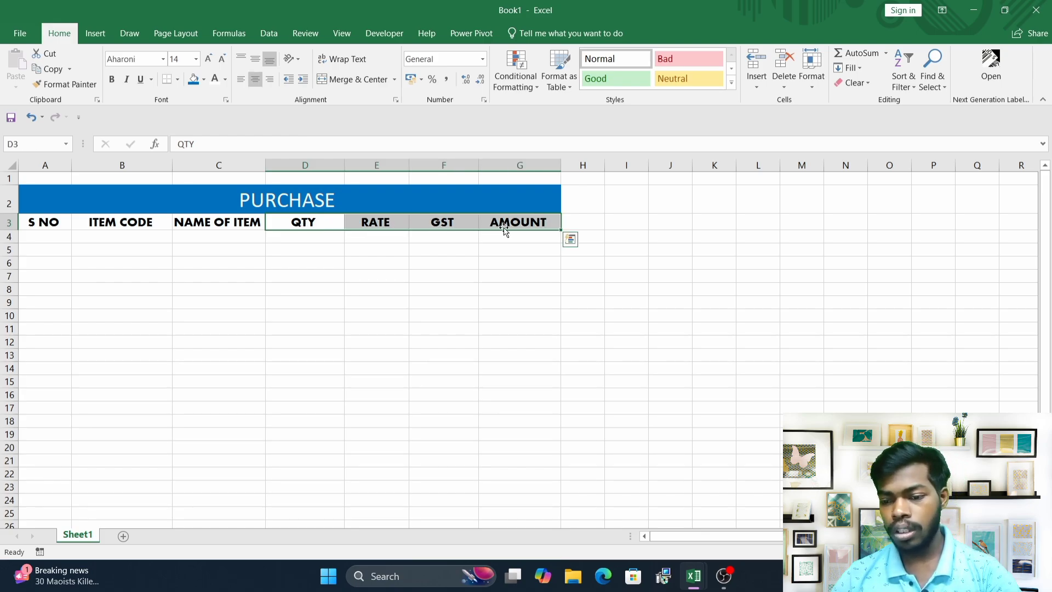
key(ctrl+c)
click(582, 223)
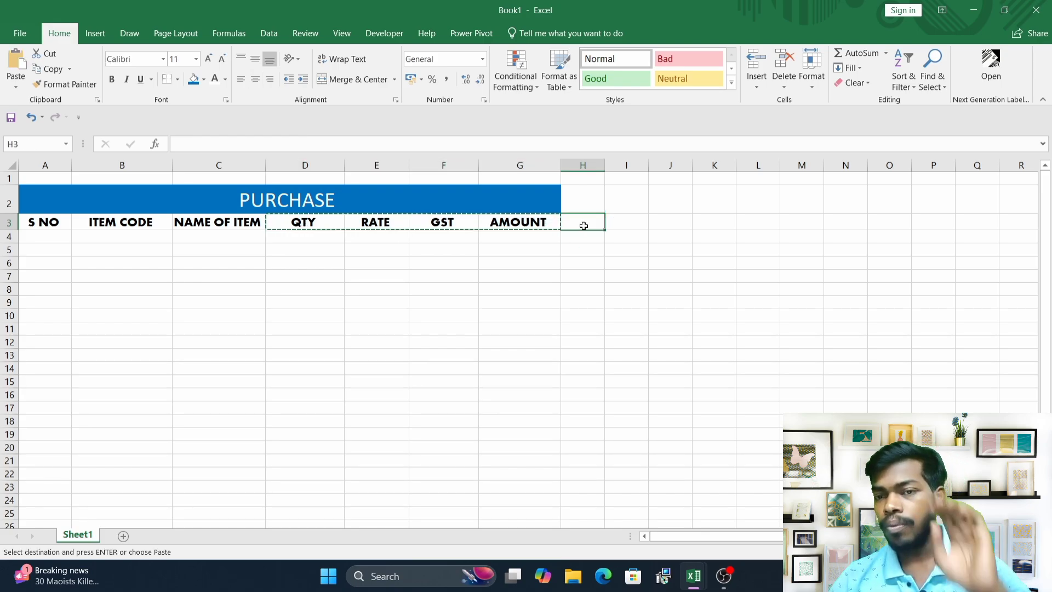
key(ctrl+v)
key(ctrl)
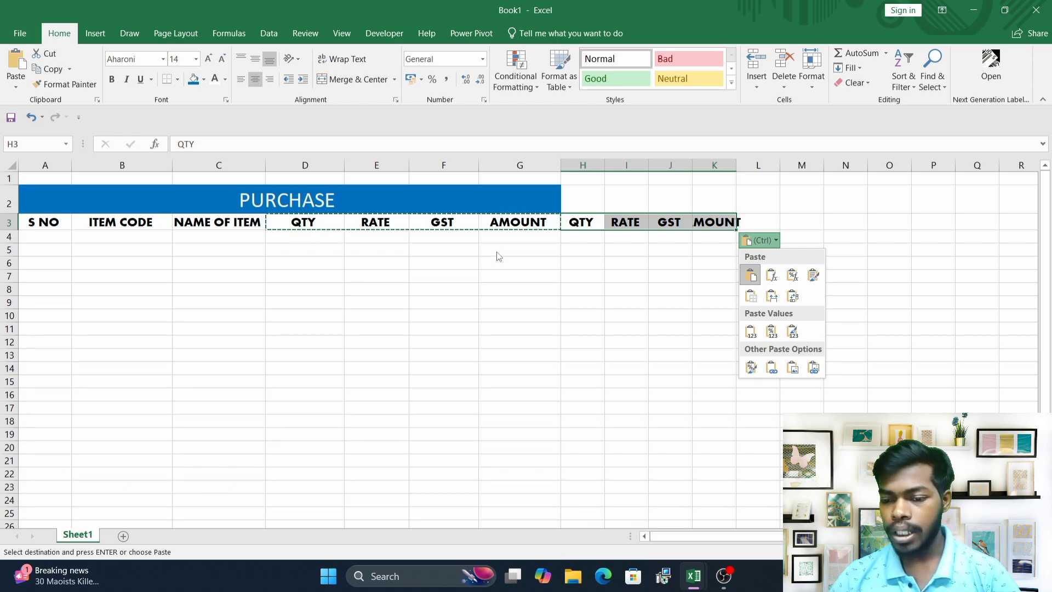
Merge cells H2 to K2 with Merge Across.
click(552, 267)
drag(582, 204, 719, 204)
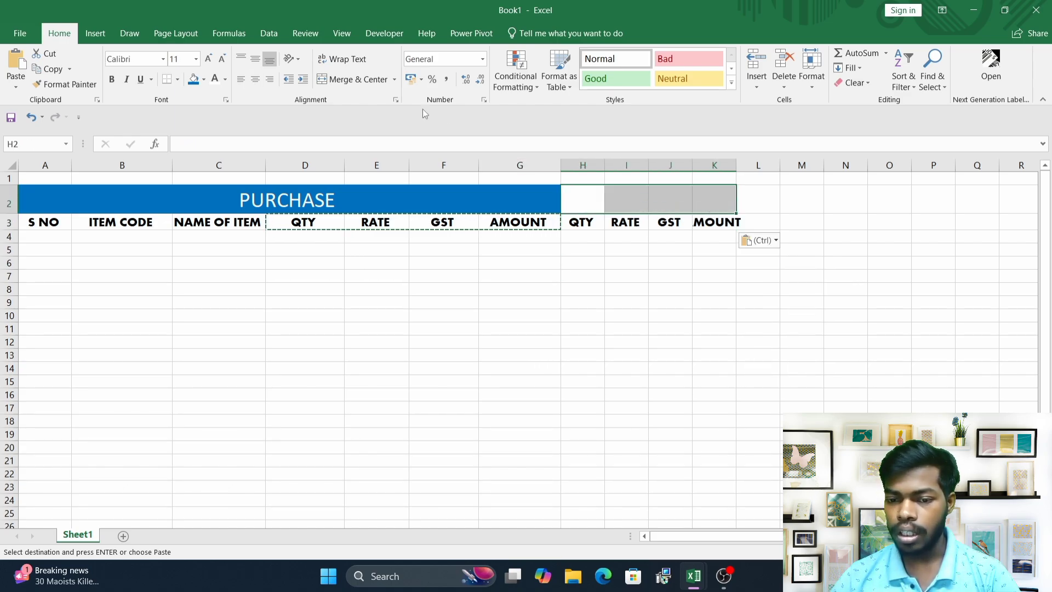
click(393, 81)
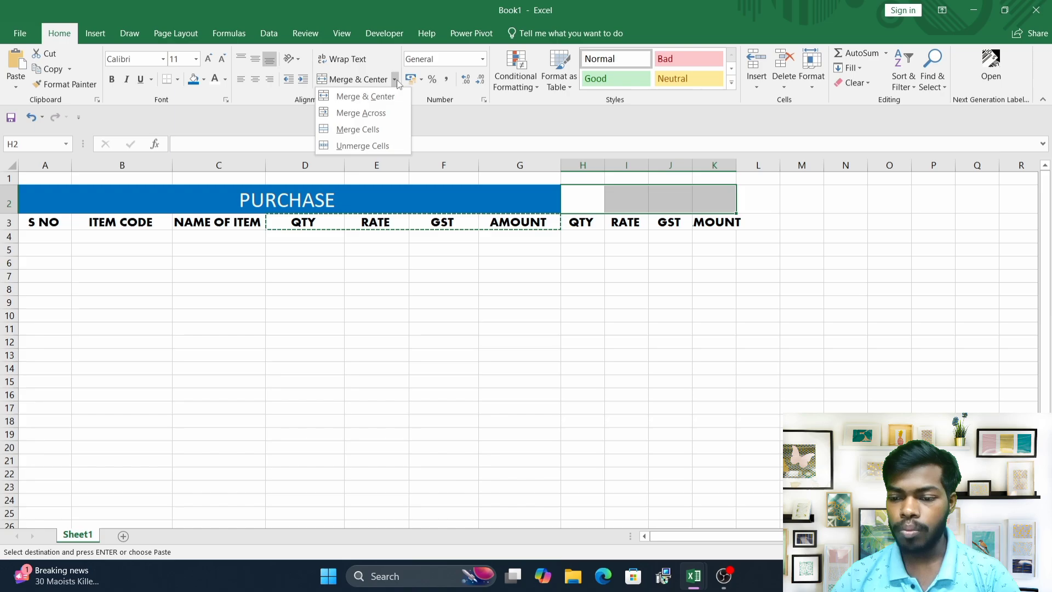
click(361, 113)
click(627, 292)
click(617, 200)
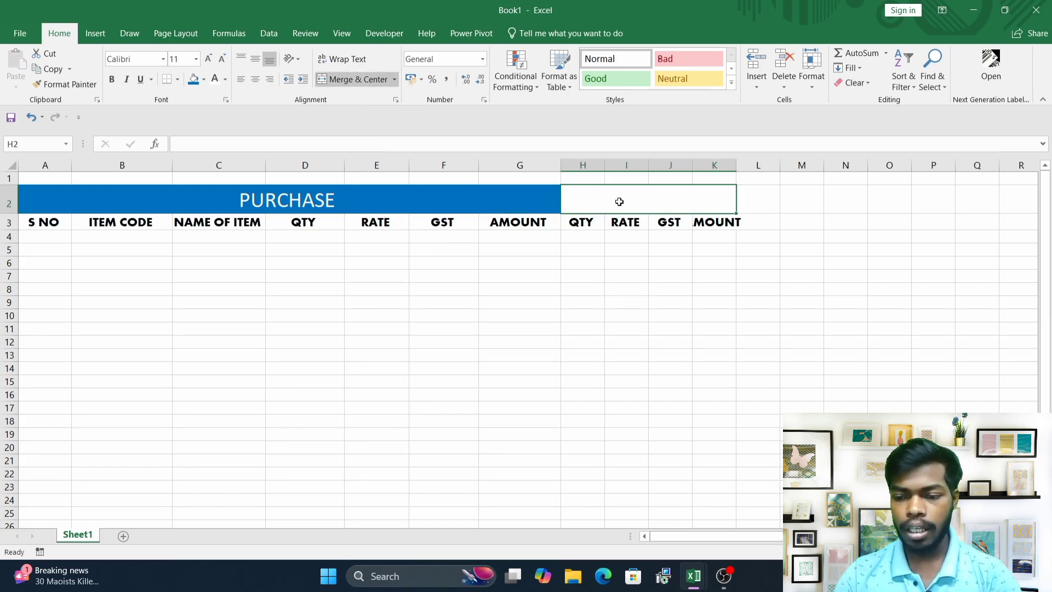
Enter SALE in the merged H2:K2 cell and center it.
text(SALE)
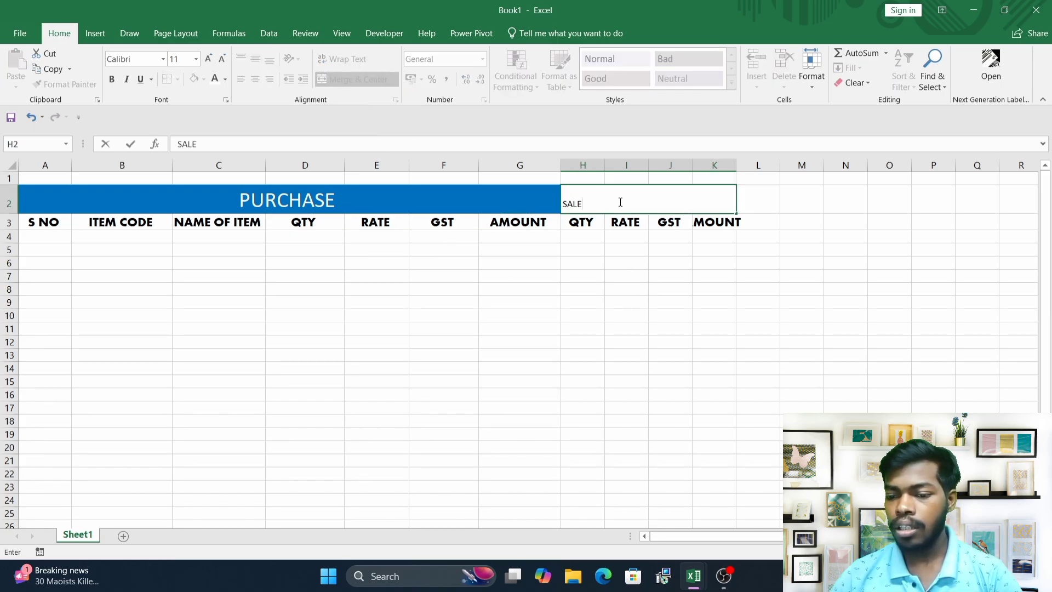
click(621, 308)
click(629, 195)
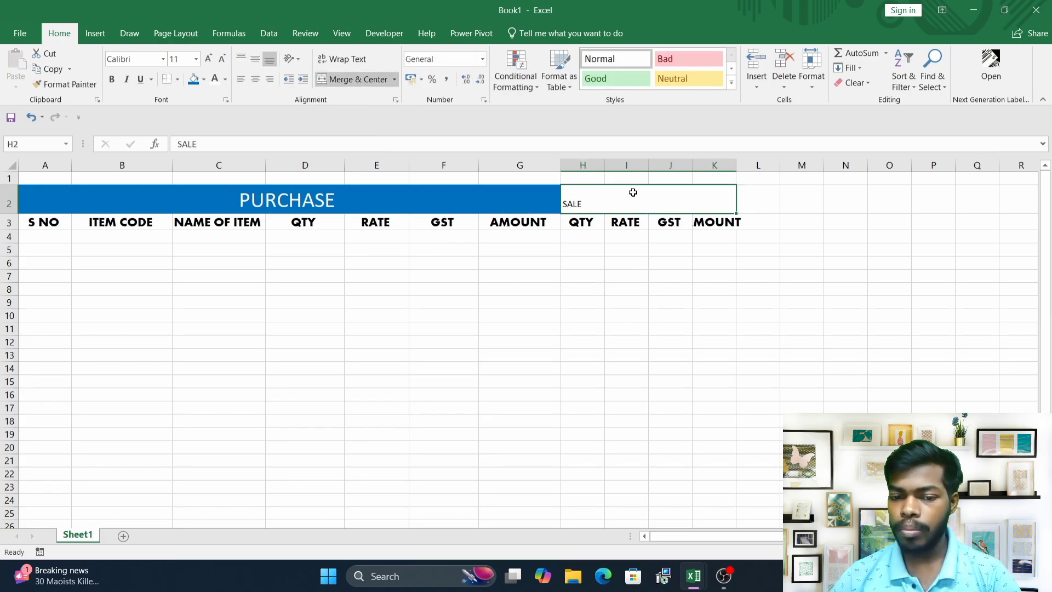
click(255, 81)
Enlarge the SALE title font to 20 and fill the cell with light blue.
click(208, 59)
click(209, 59)
click(209, 59)
click(208, 59)
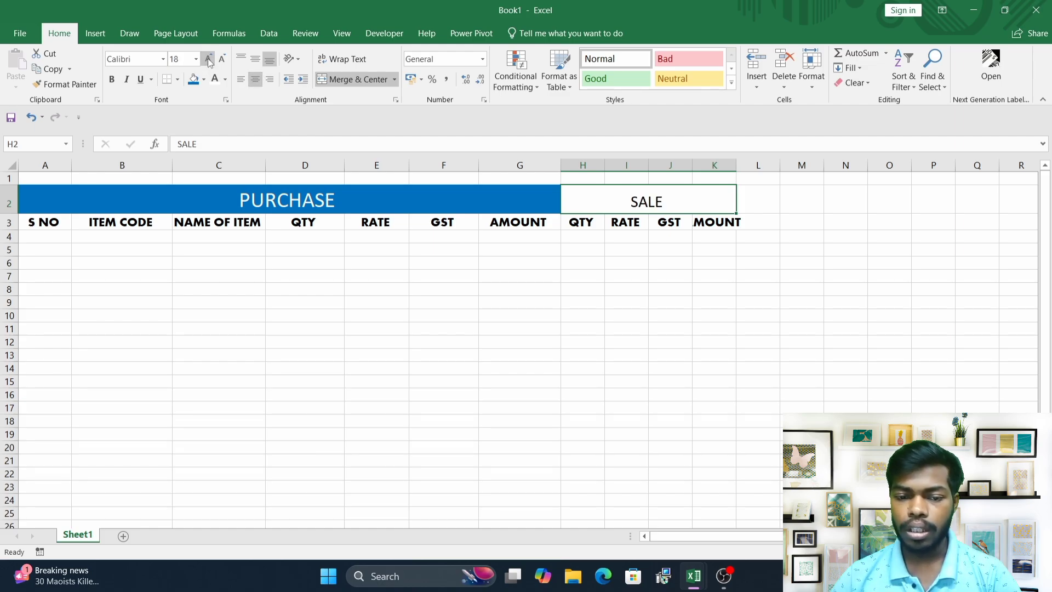
click(209, 59)
click(204, 79)
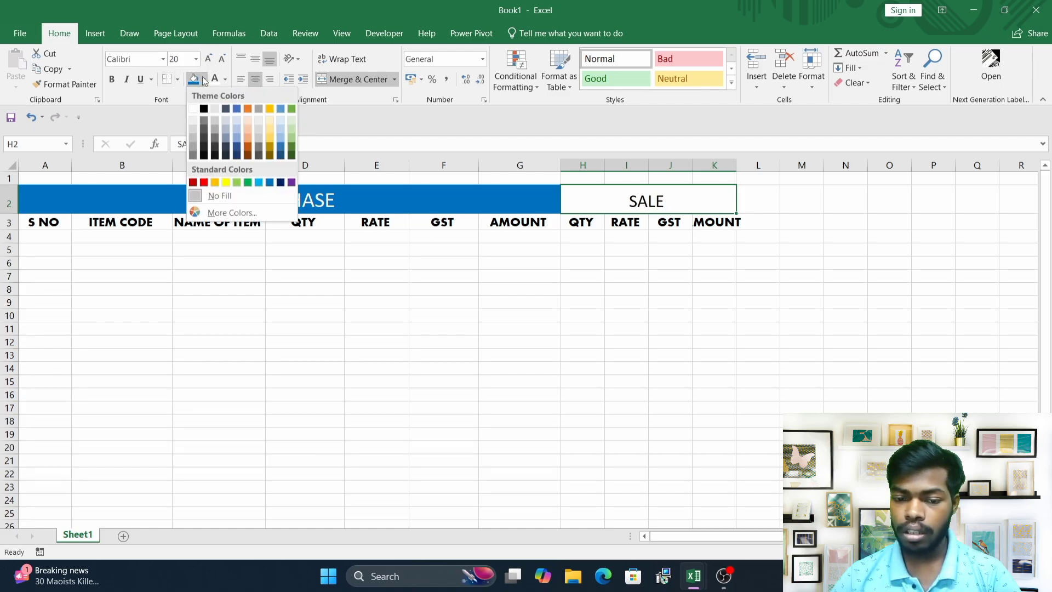
click(259, 183)
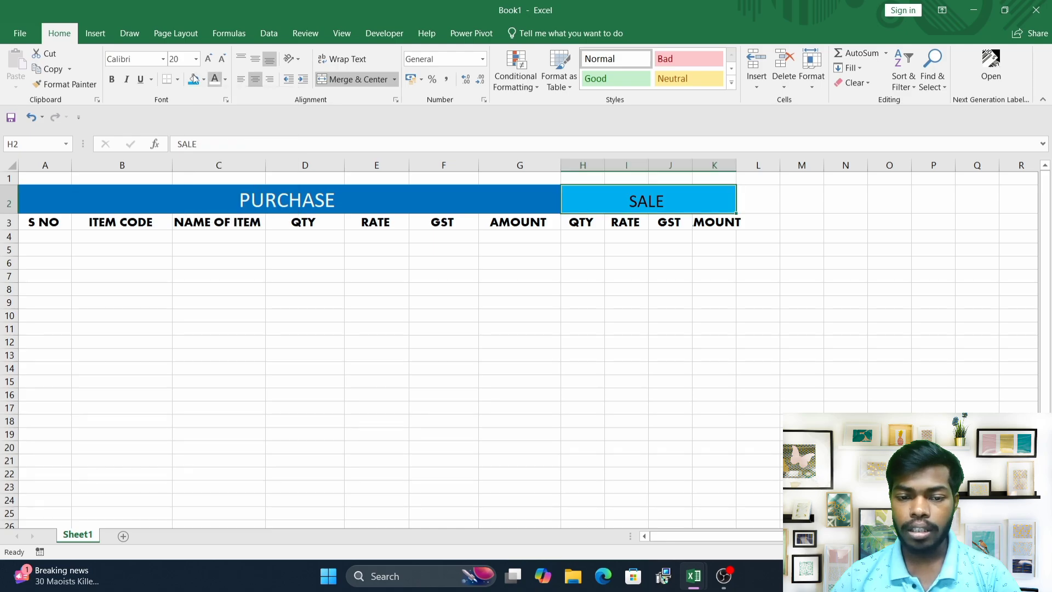
Set the SALE title to the Aharoni font with white text.
click(163, 59)
click(164, 188)
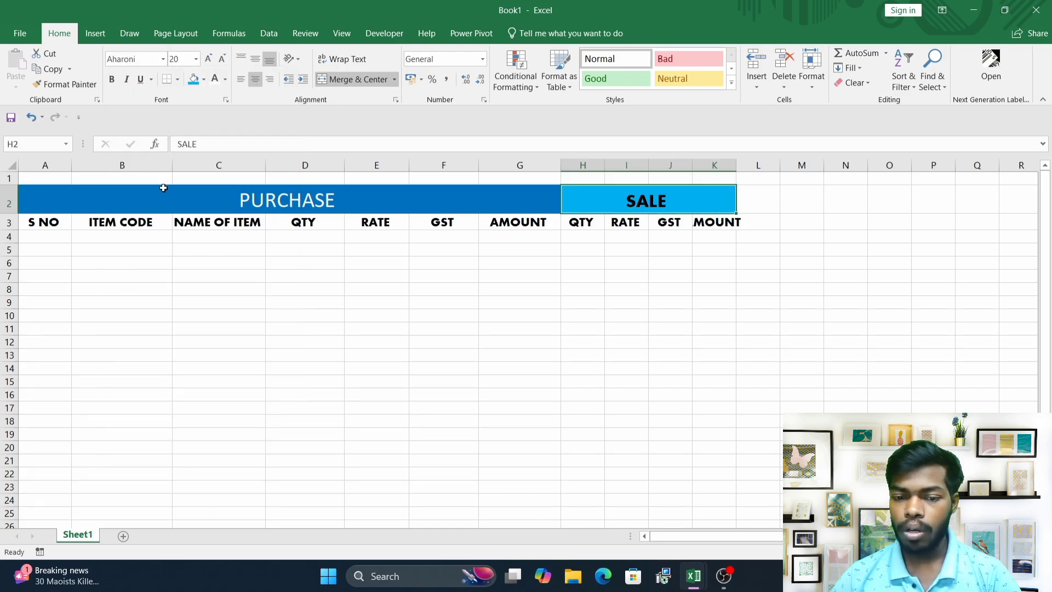
click(225, 79)
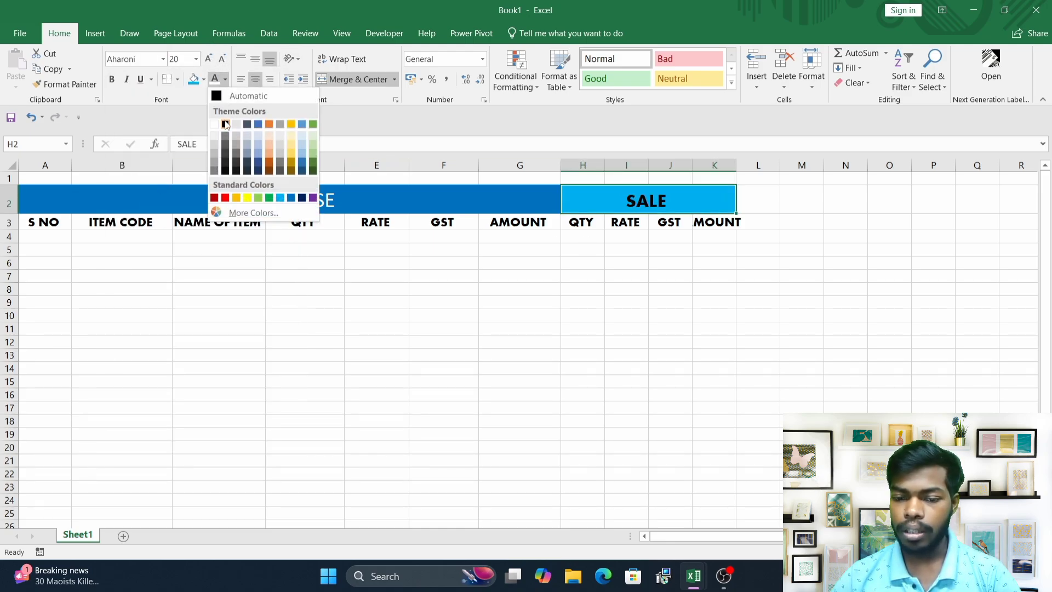
click(214, 124)
click(611, 263)
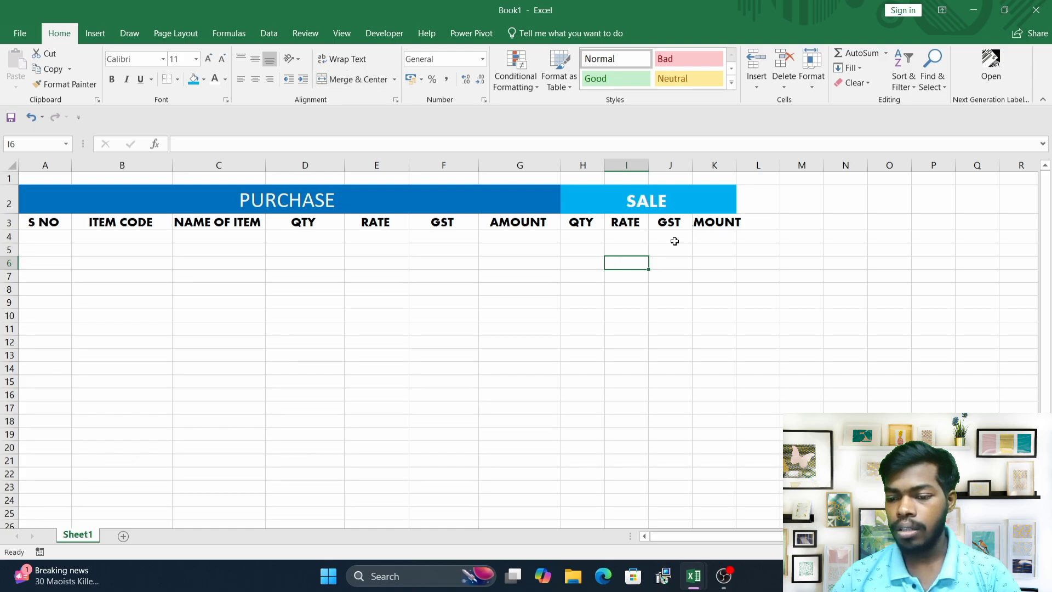
Widen columns H to K so the SALE header labels fit.
drag(605, 165, 845, 177)
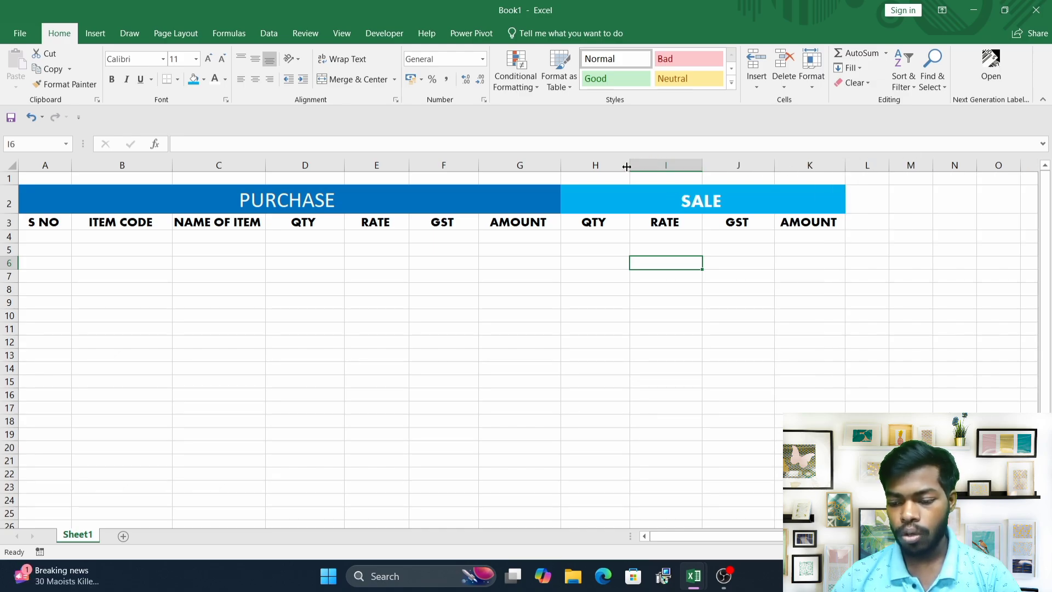
drag(634, 166, 635, 169)
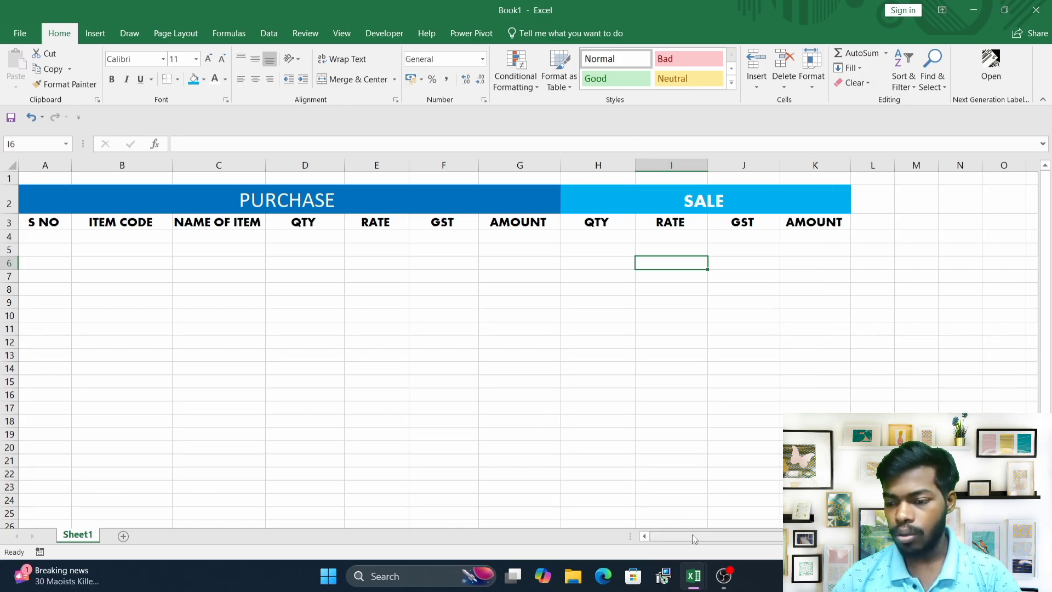
Merge cells L2 and M2 with Merge Across.
drag(690, 537, 714, 537)
click(817, 222)
key(Right)
key(Right)
key(Right)
key(Right)
key(Right)
key(Right)
key(Right)
key(Right)
key(Right)
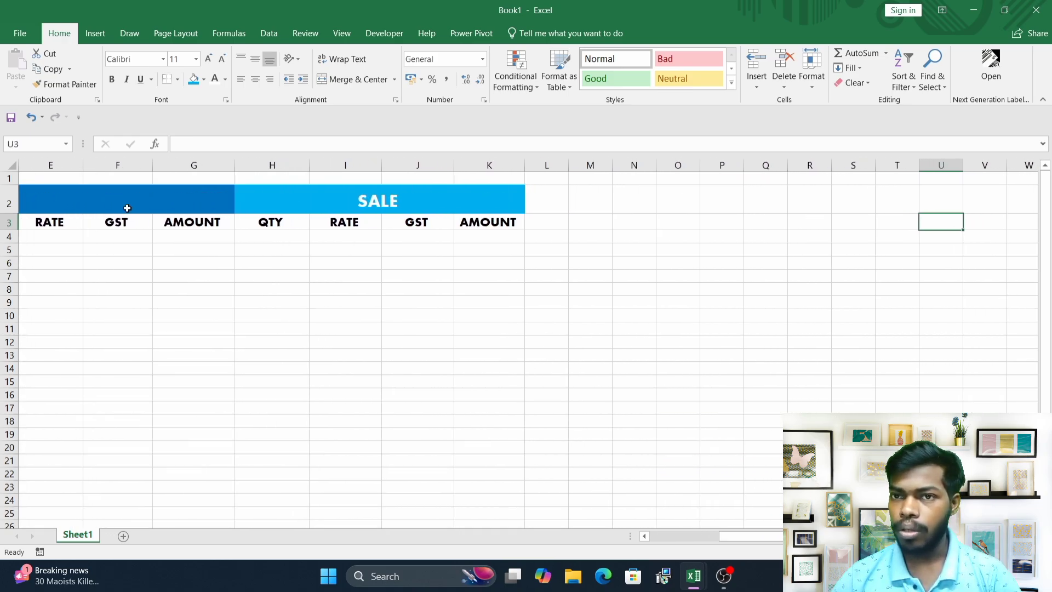
click(127, 206)
click(356, 209)
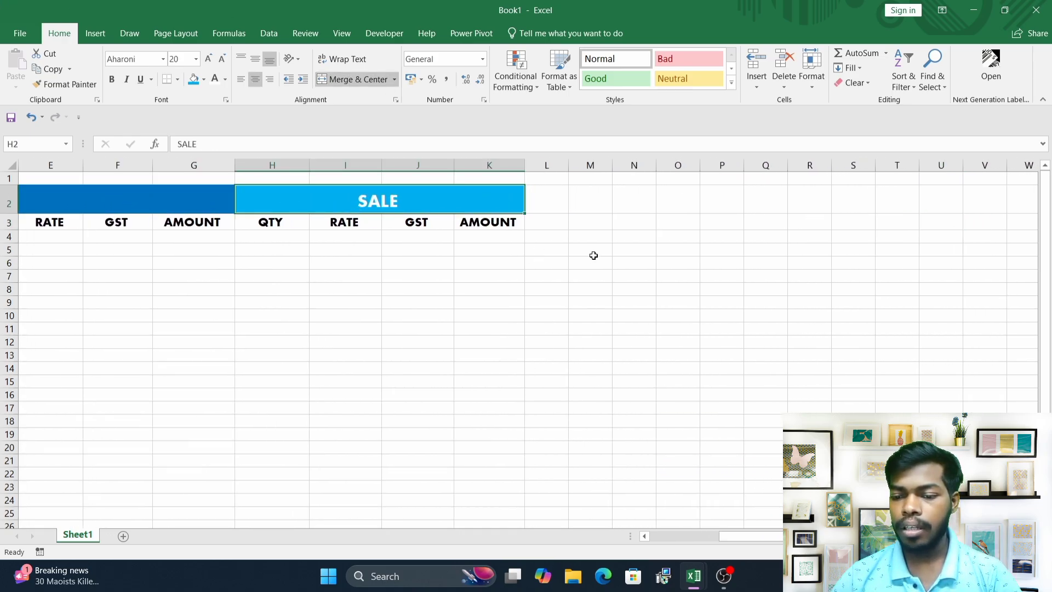
click(564, 235)
drag(554, 203, 575, 203)
click(564, 232)
click(554, 241)
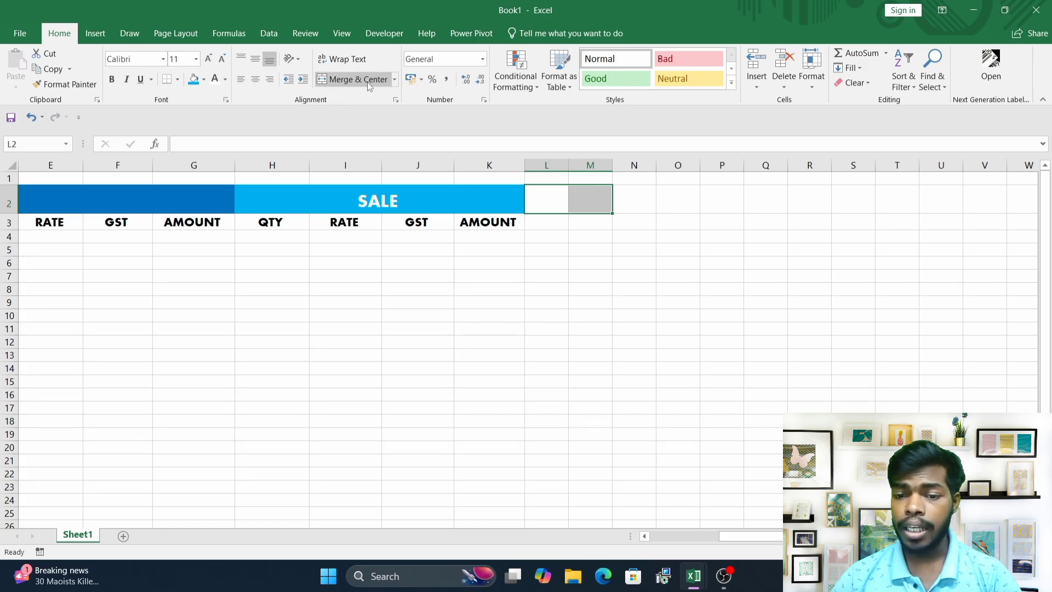
click(394, 80)
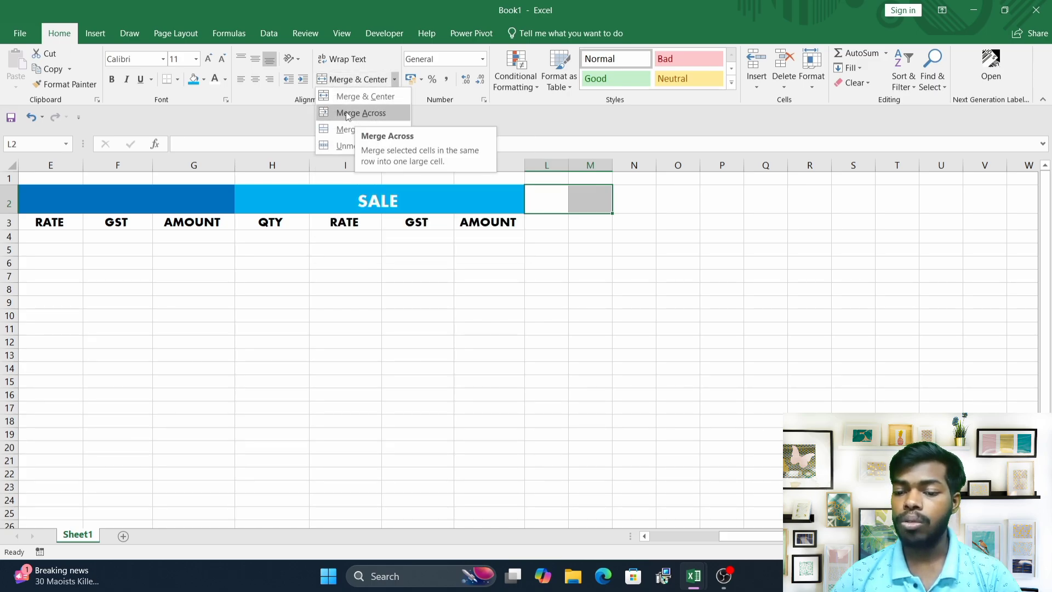
click(346, 114)
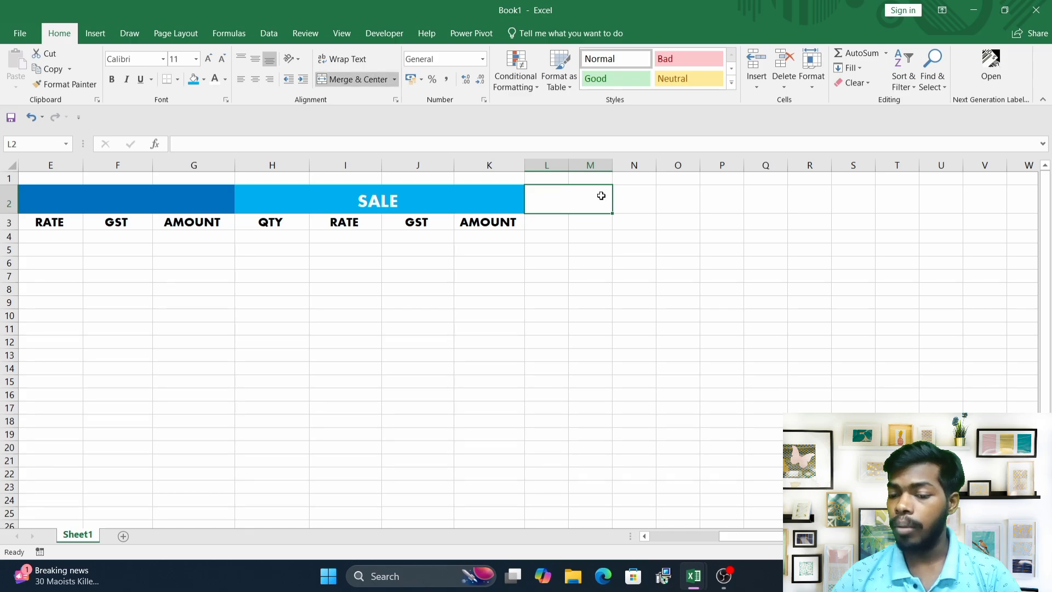
Enter CLOSSING STOCK in the merged L2:M2 cell.
click(564, 243)
click(558, 201)
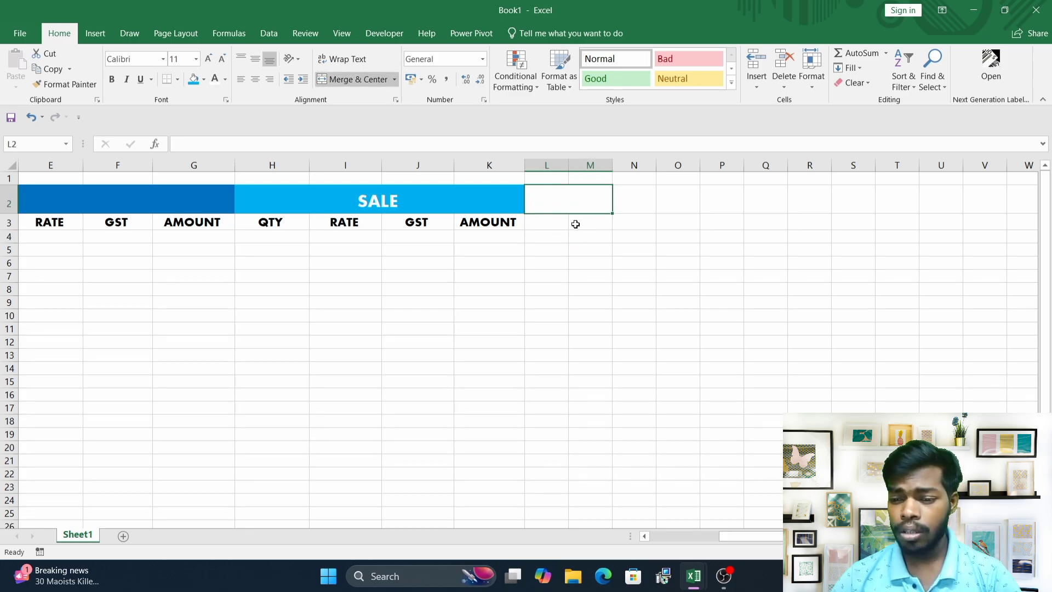
click(572, 246)
click(560, 206)
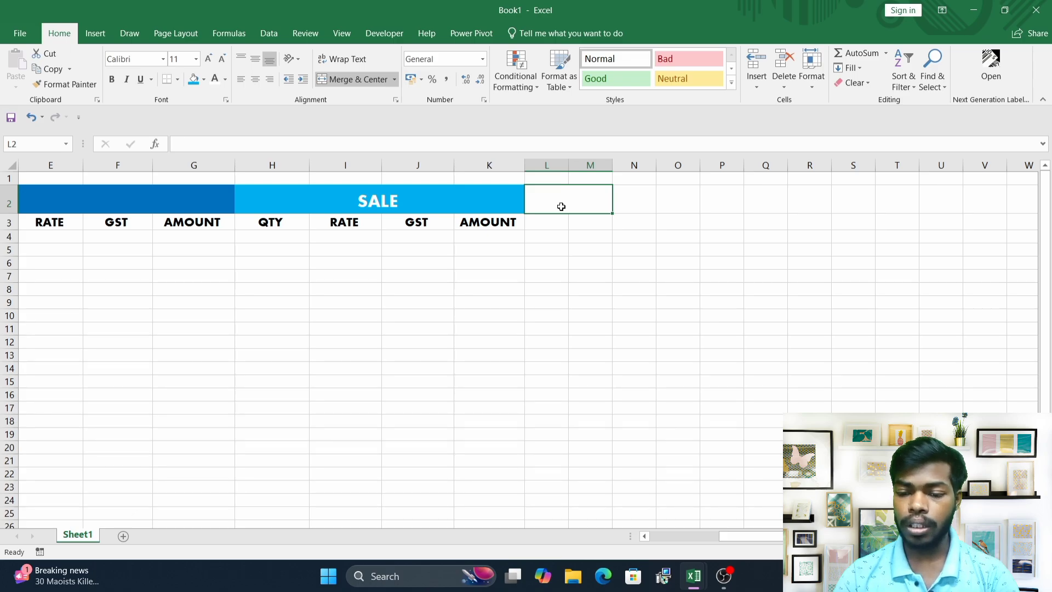
text(CLOSSIN)
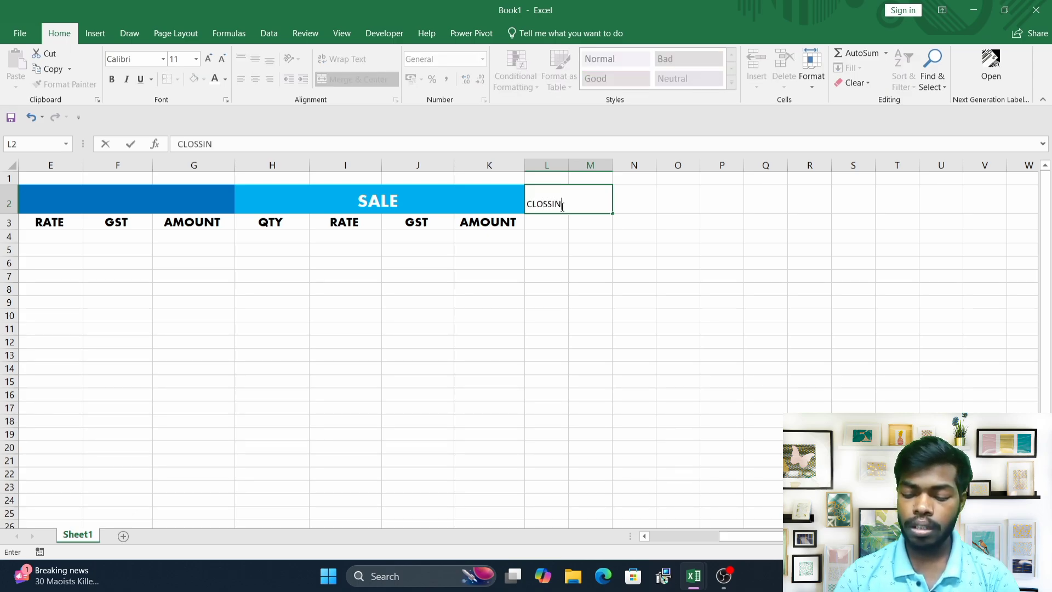
text(OCK)
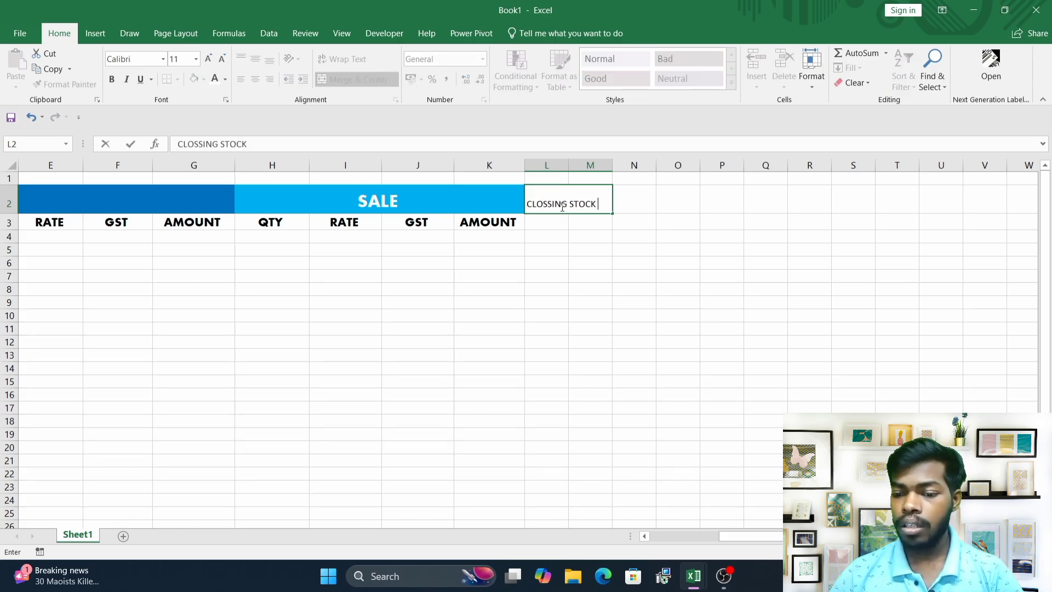
key(Return)
Widen columns L and M to fit the CLOSSING STOCK title.
drag(563, 204, 592, 204)
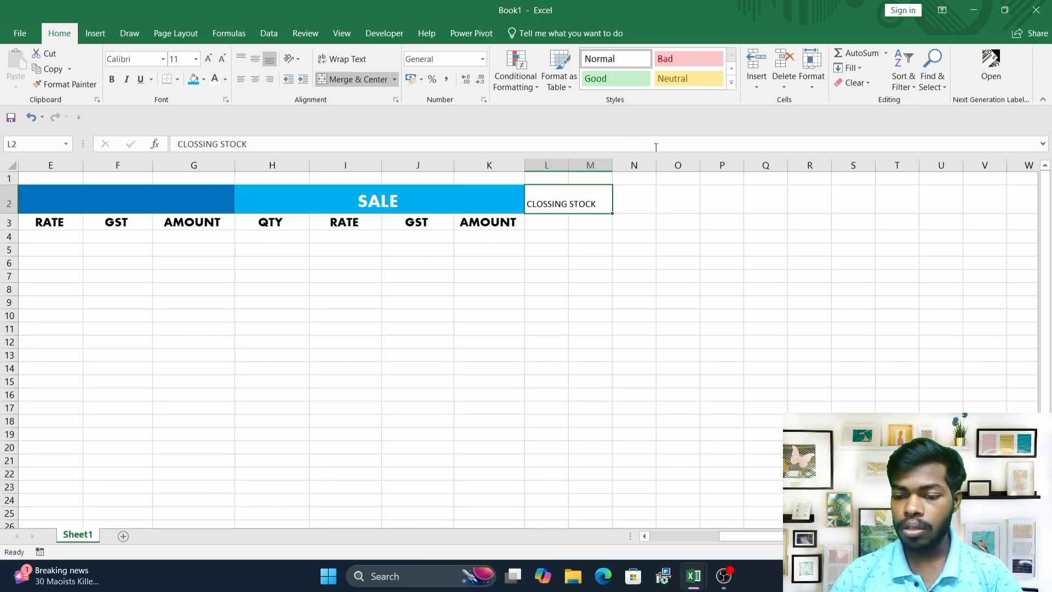
drag(571, 165, 650, 173)
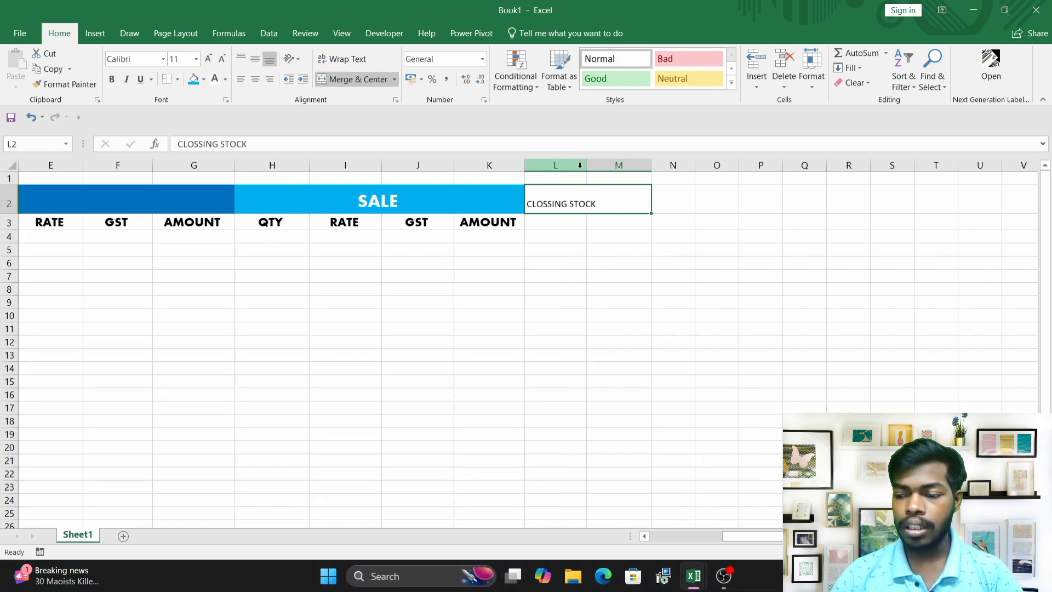
drag(586, 165, 592, 163)
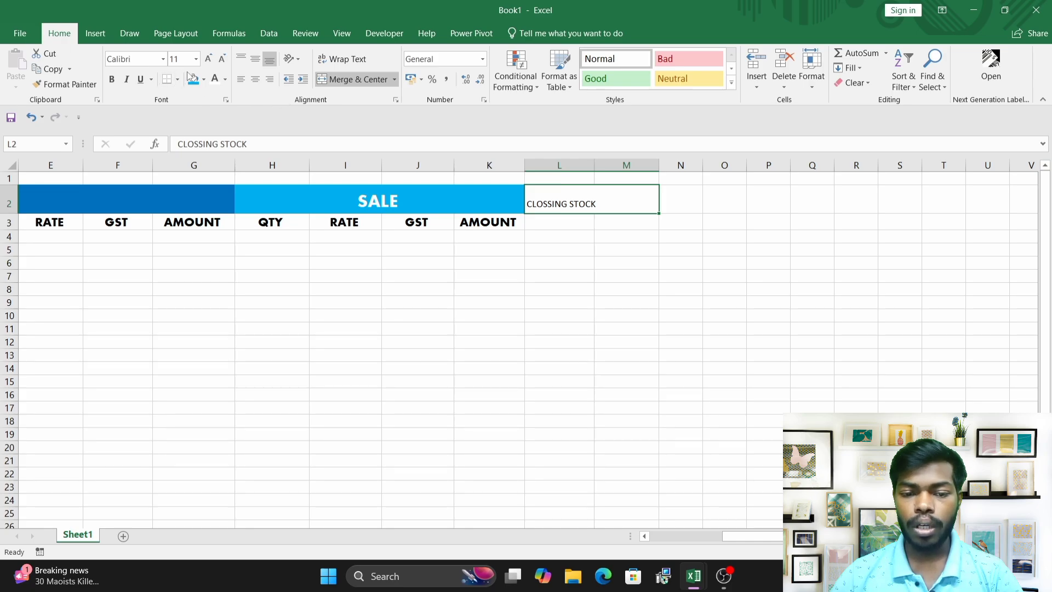
Bold and center the CLOSSING STOCK title and increase its font size to 18.
click(111, 80)
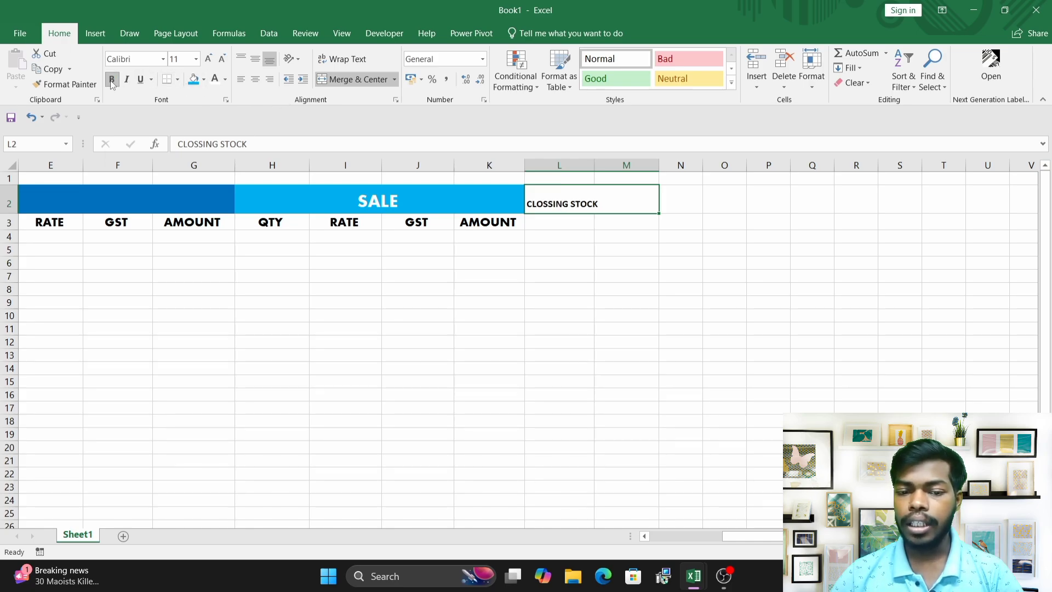
click(256, 79)
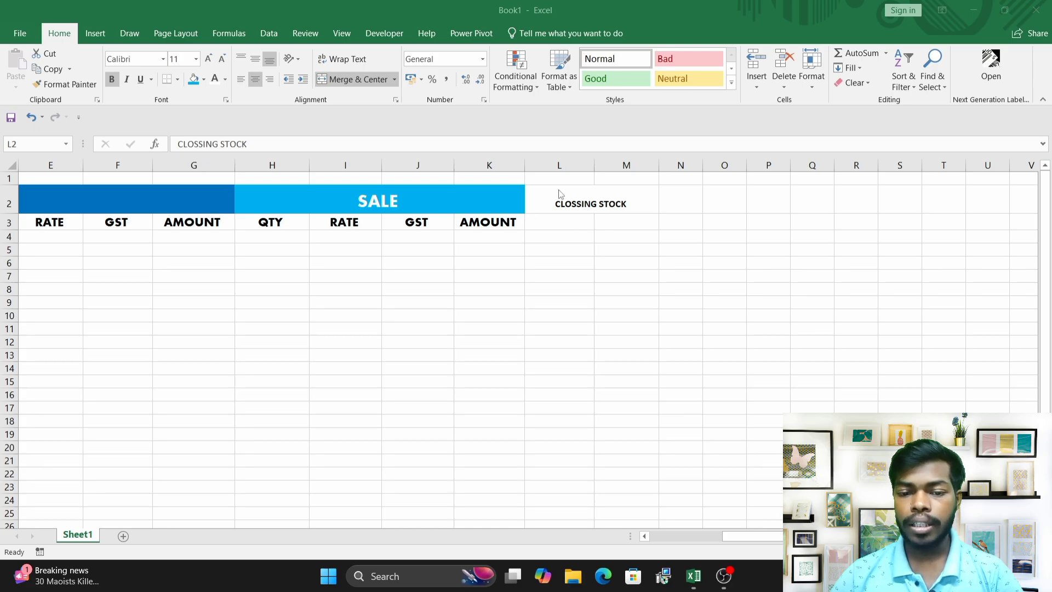
click(583, 189)
click(210, 58)
click(211, 59)
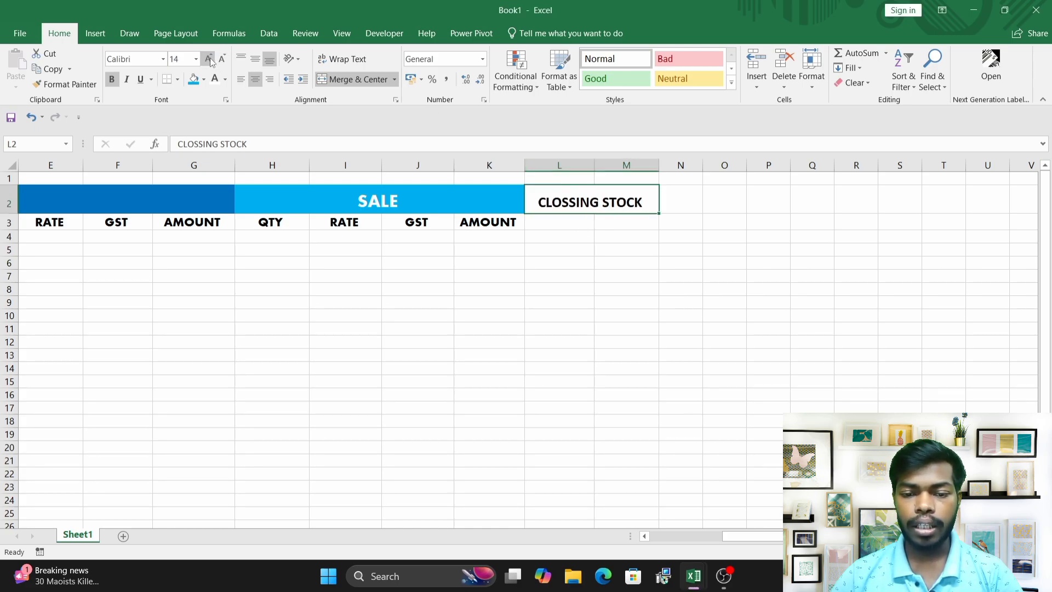
click(210, 59)
click(222, 58)
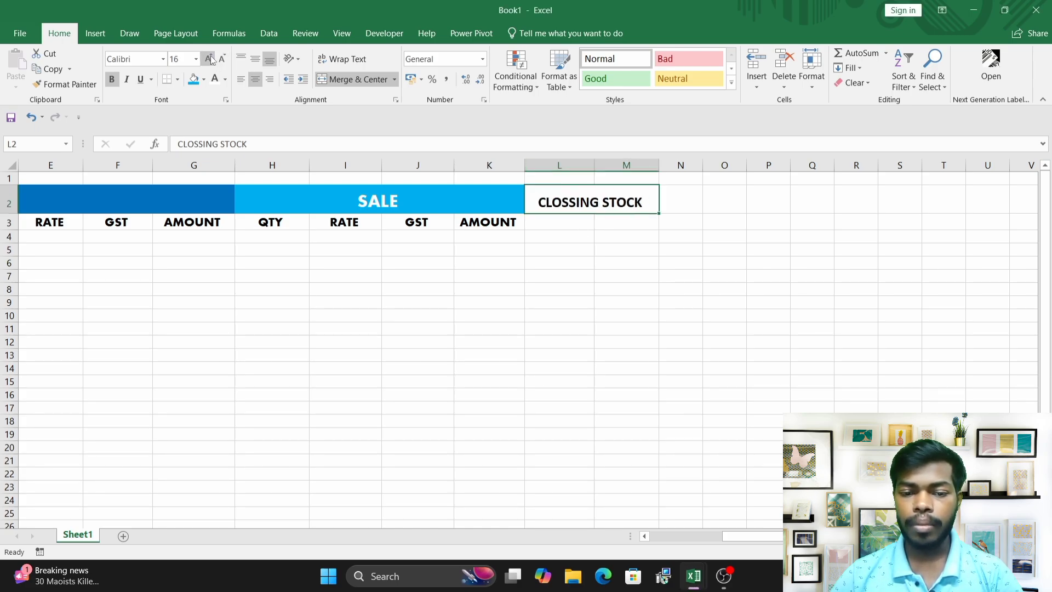
click(208, 57)
click(209, 60)
Change the CLOSSING STOCK title font to Aharoni and widen columns L and M to fit it.
click(162, 59)
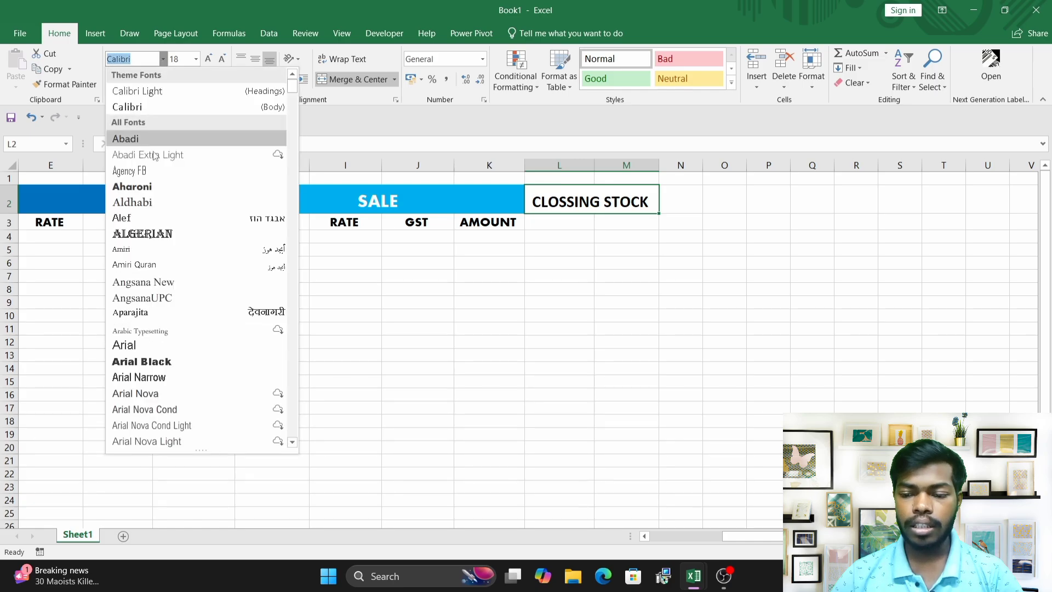
click(153, 189)
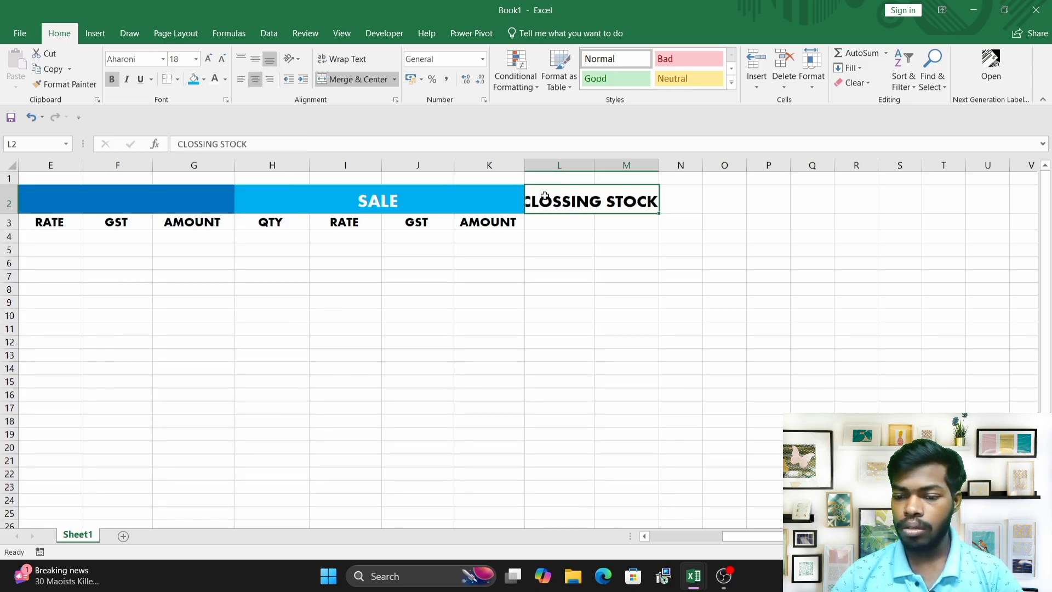
drag(594, 164, 612, 165)
drag(678, 164, 689, 165)
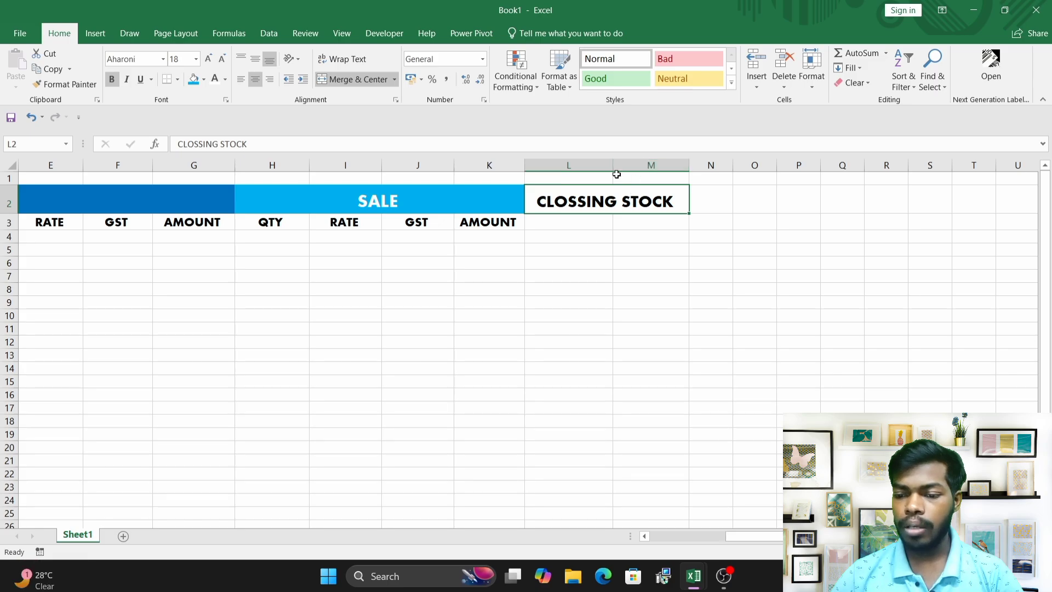
drag(613, 164, 616, 163)
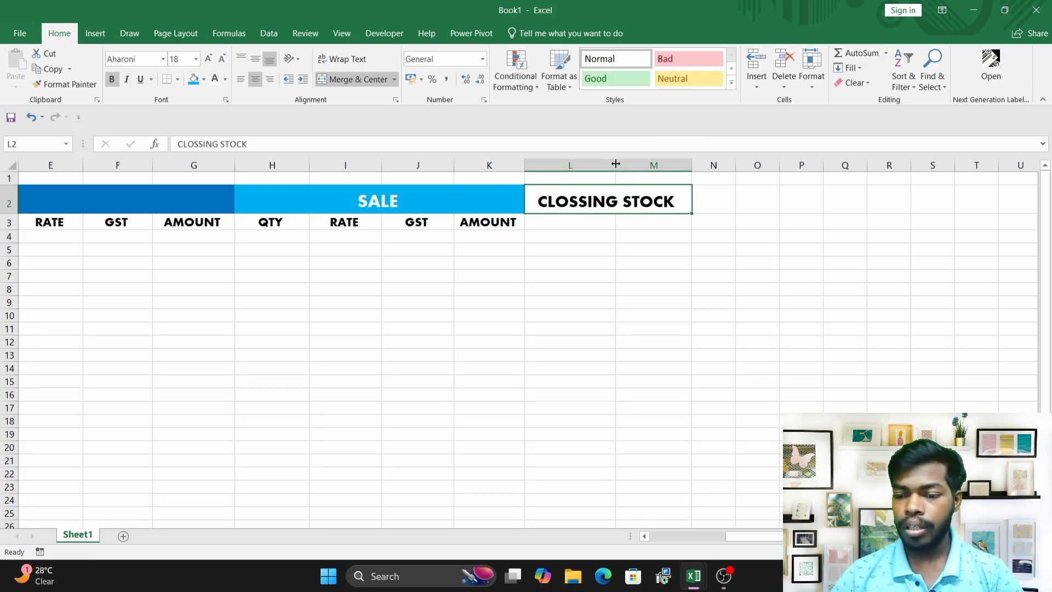
Fill the merged CLOSSING STOCK title cell with orange.
click(577, 232)
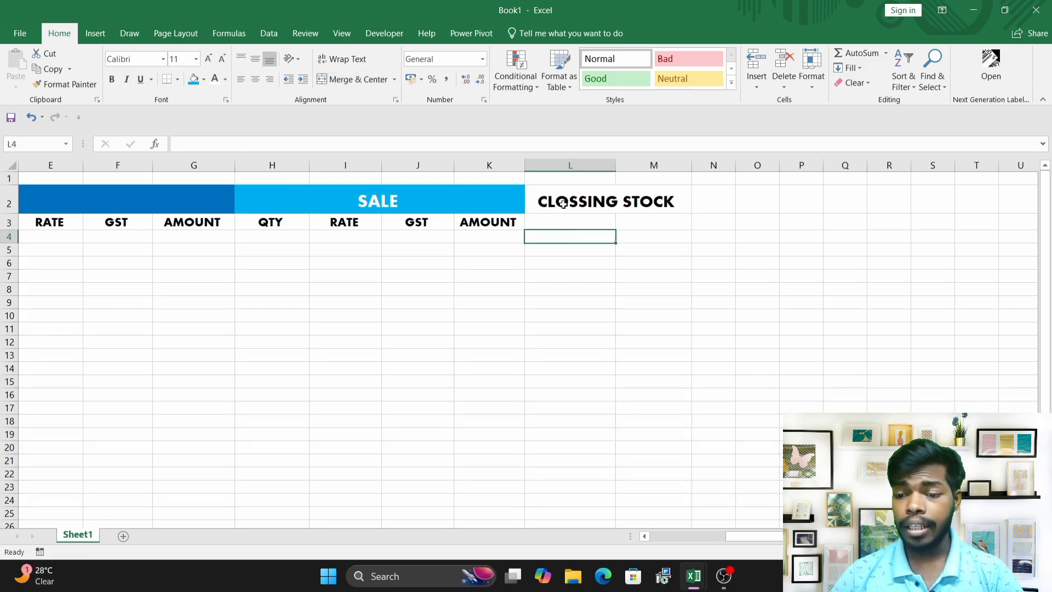
click(595, 204)
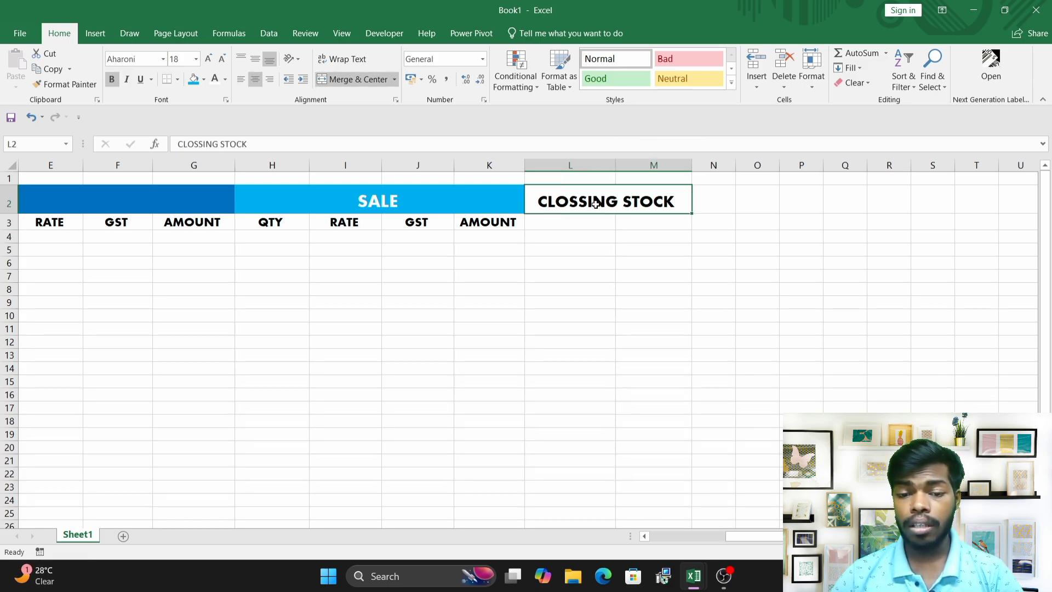
click(203, 79)
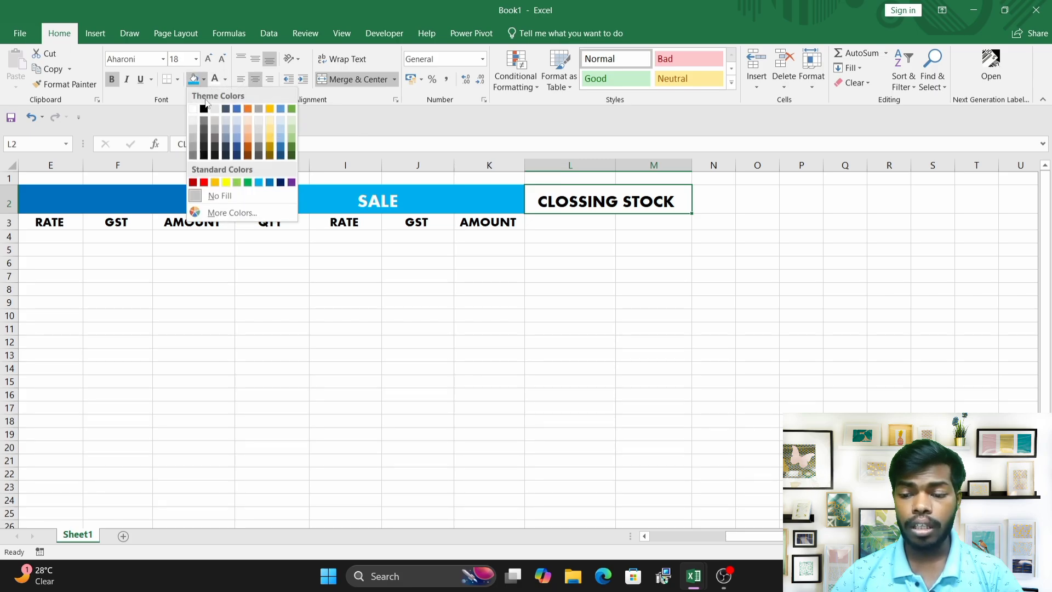
click(213, 183)
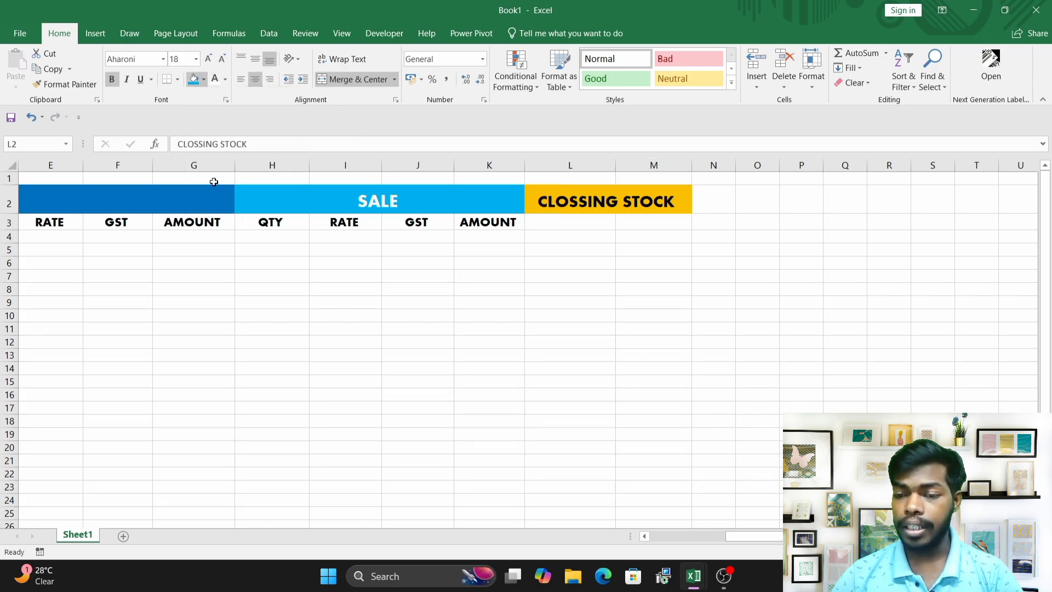
Enter the subheadings STOCK in L3 and AMOUNT in M3 under the CLOSSING STOCK title.
click(609, 237)
double_click(542, 225)
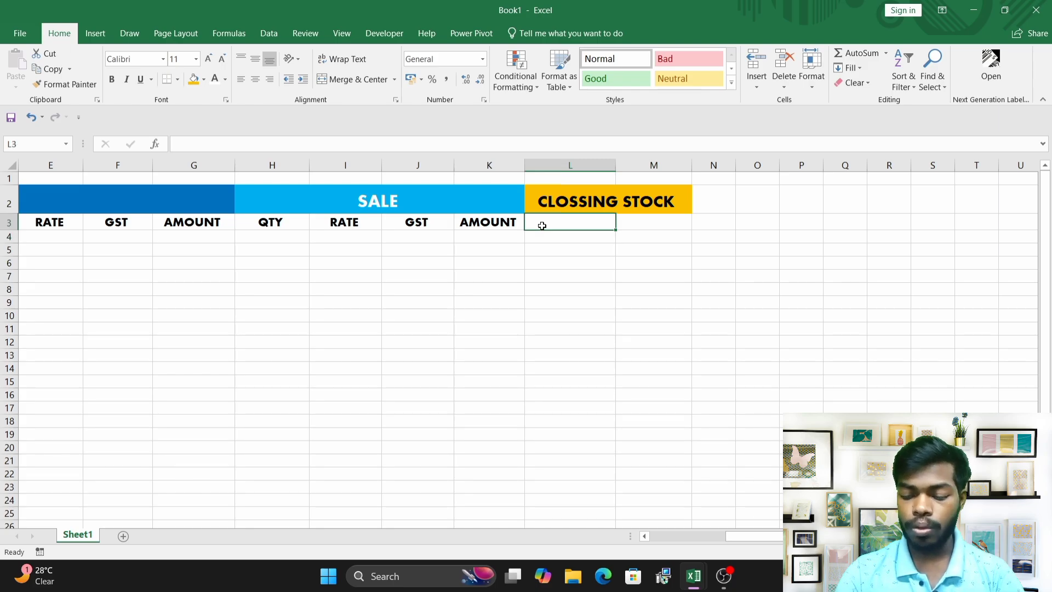
text(ST)
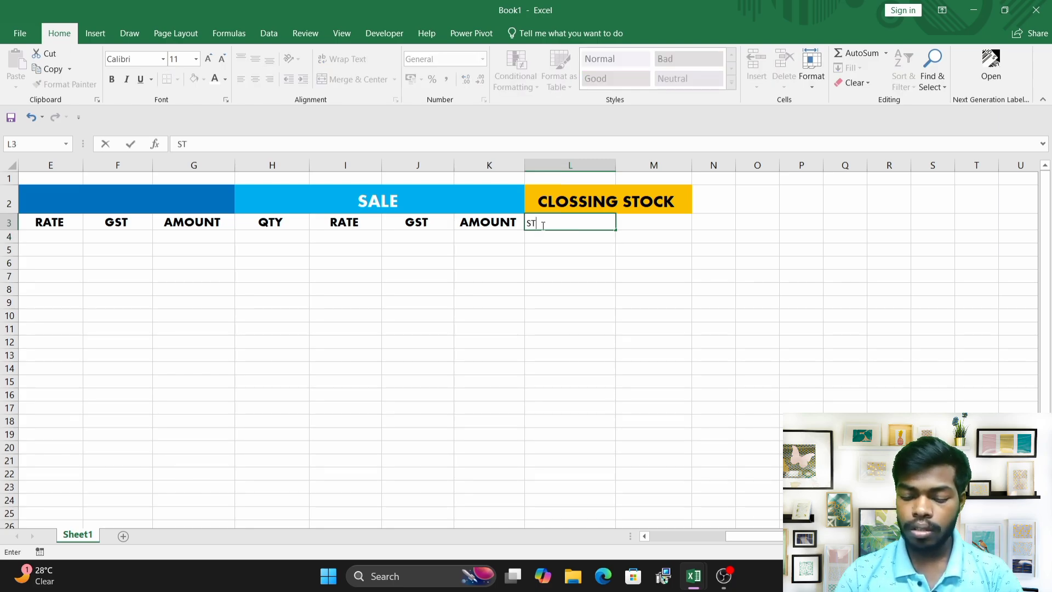
text(OCK)
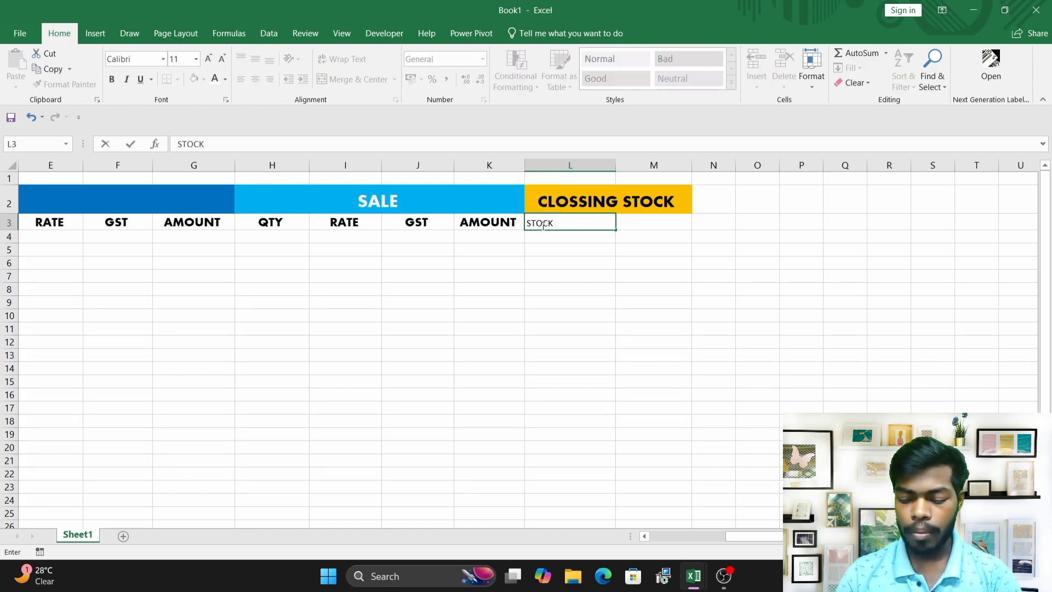
key(Tab)
text(AMOUN)
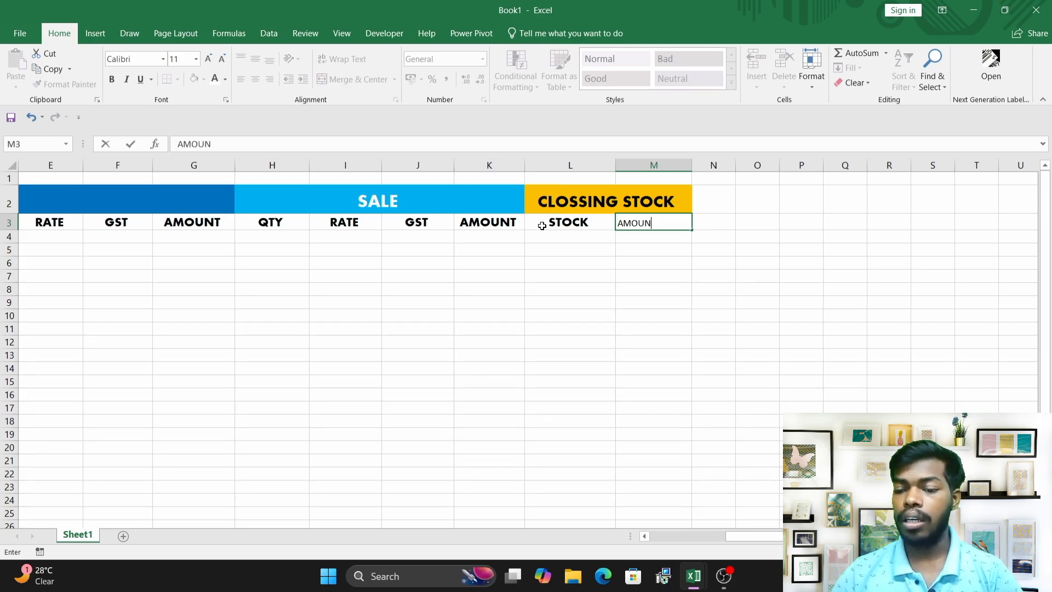
click(657, 244)
click(595, 222)
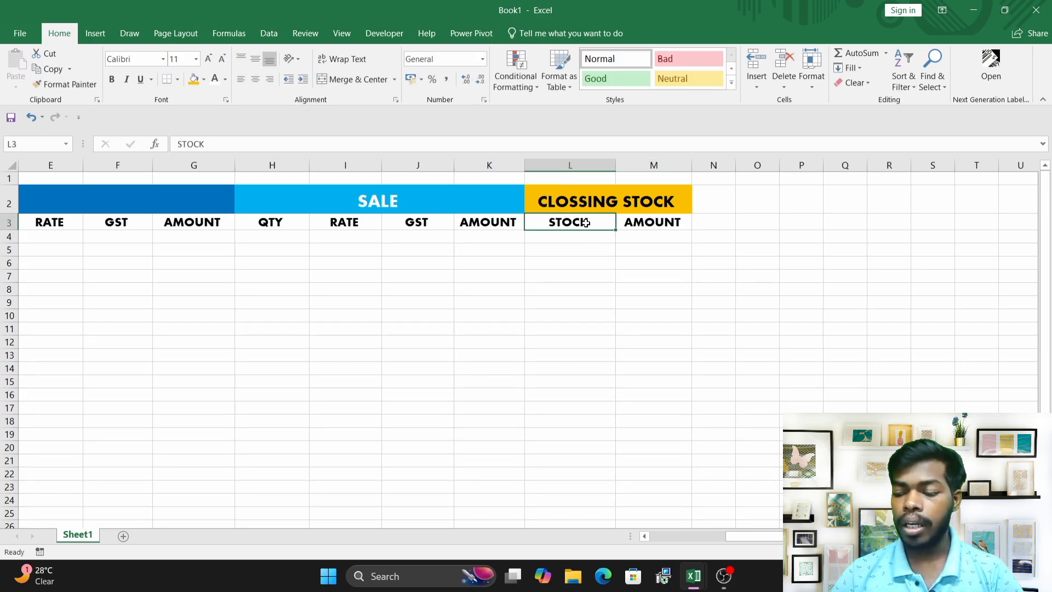
click(632, 224)
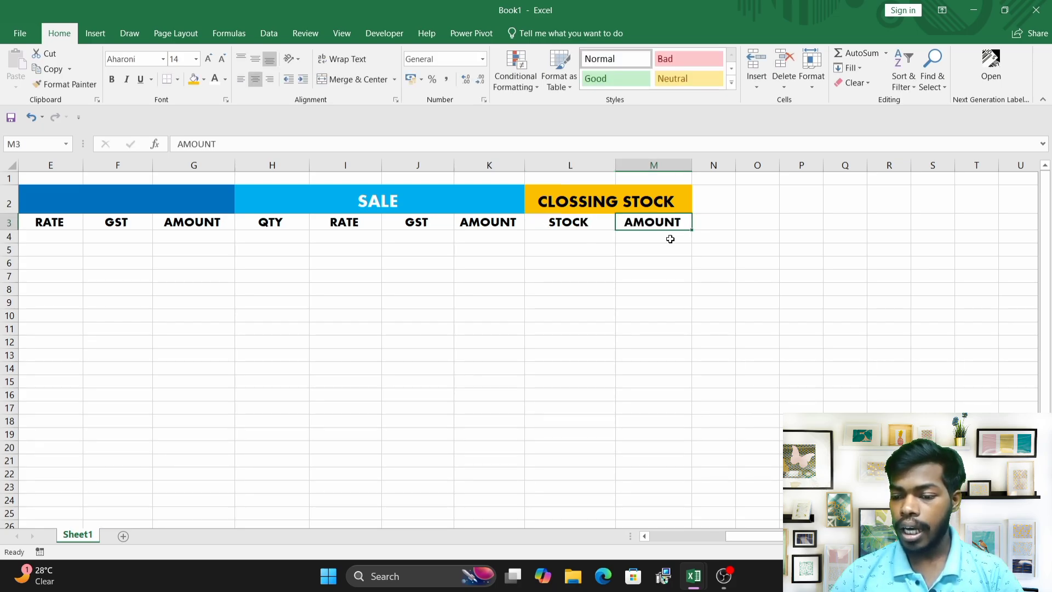
Merge cells N2 and N3 into one cell.
drag(709, 200, 721, 225)
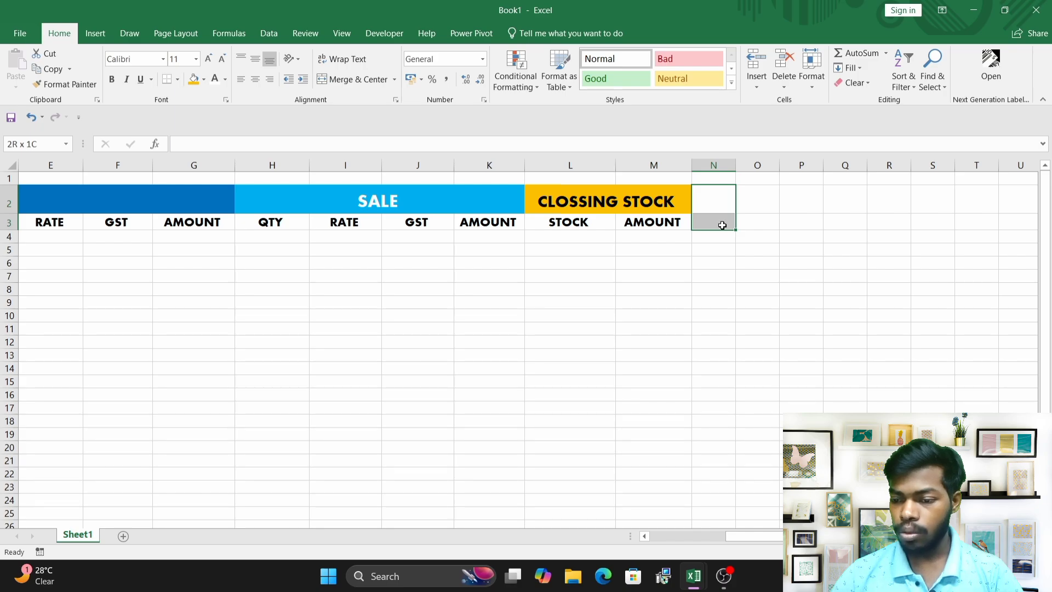
click(712, 199)
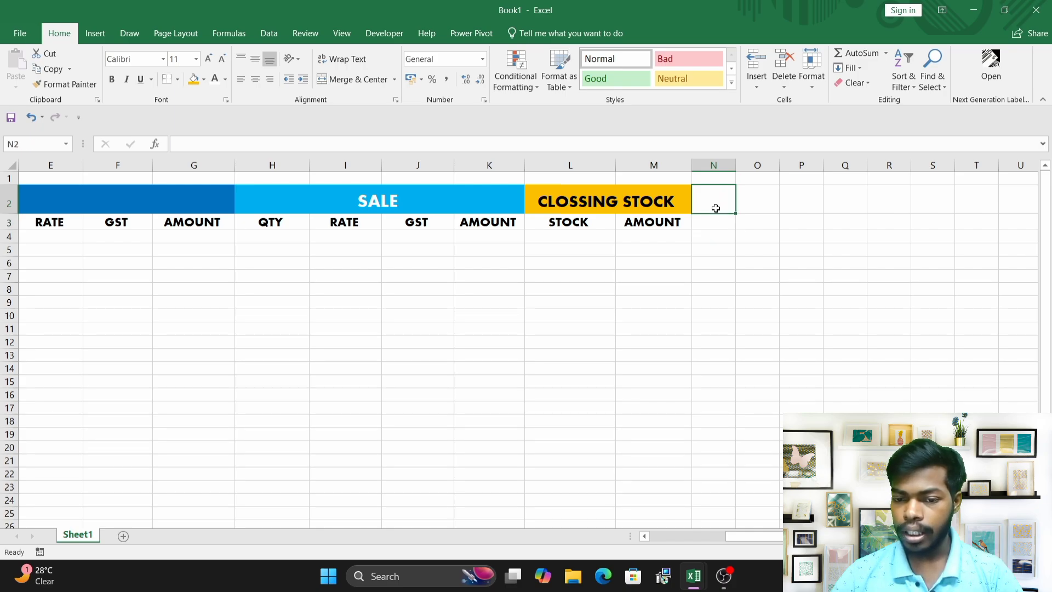
drag(715, 208, 716, 221)
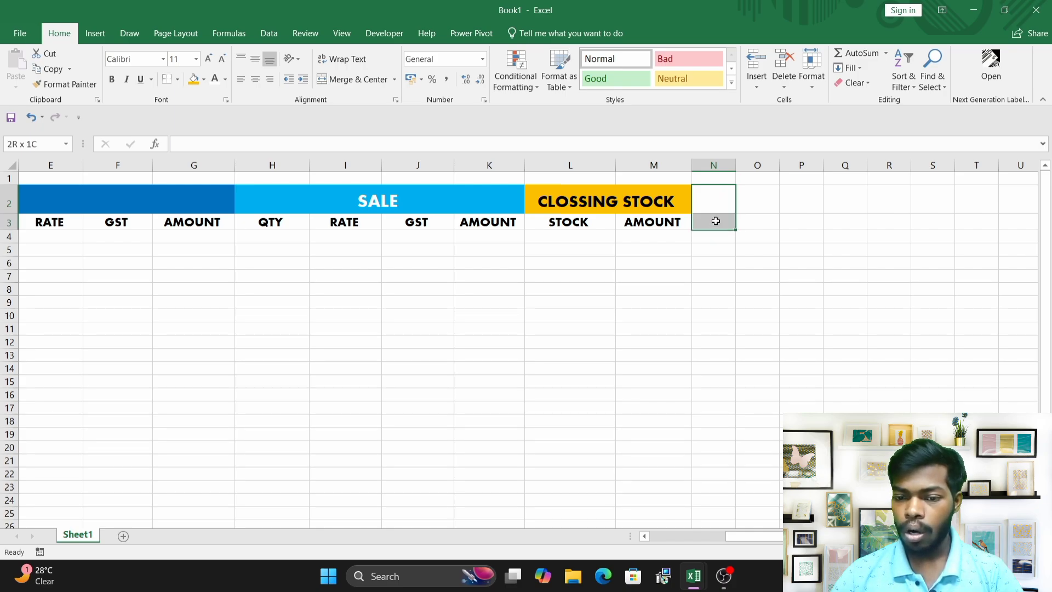
click(394, 80)
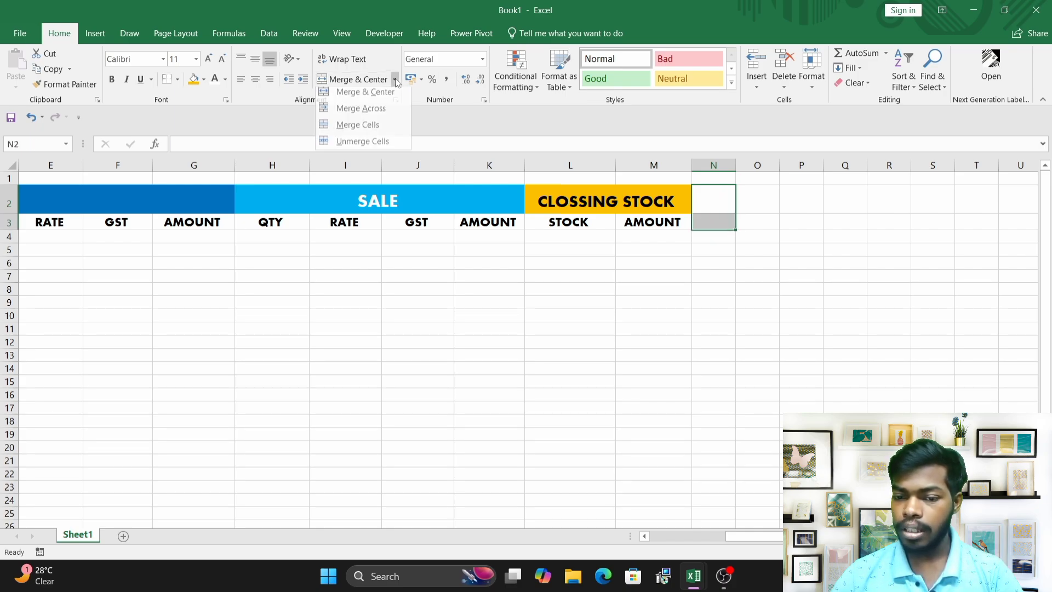
click(361, 113)
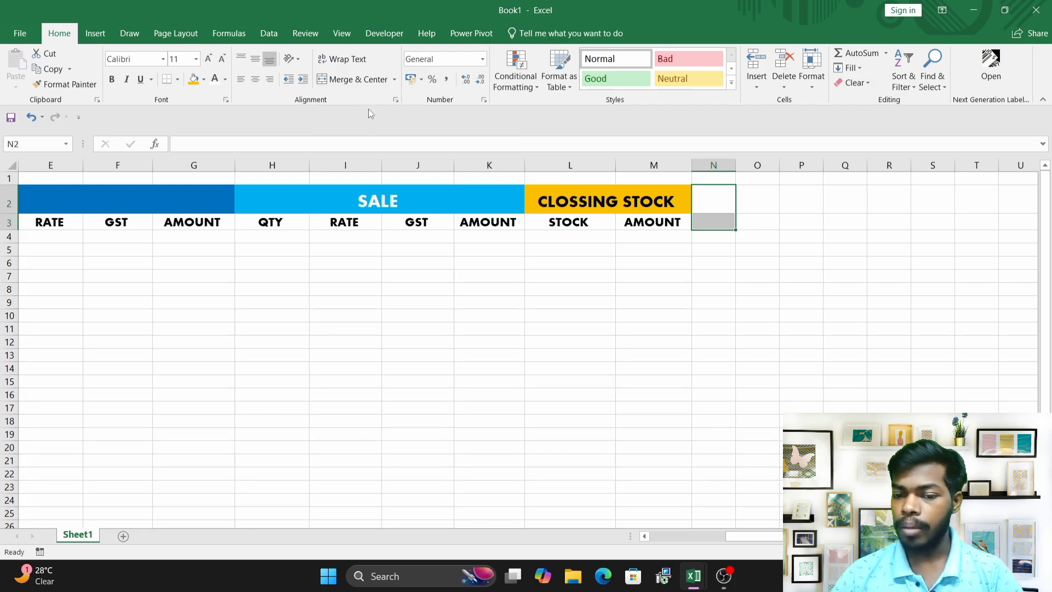
click(395, 80)
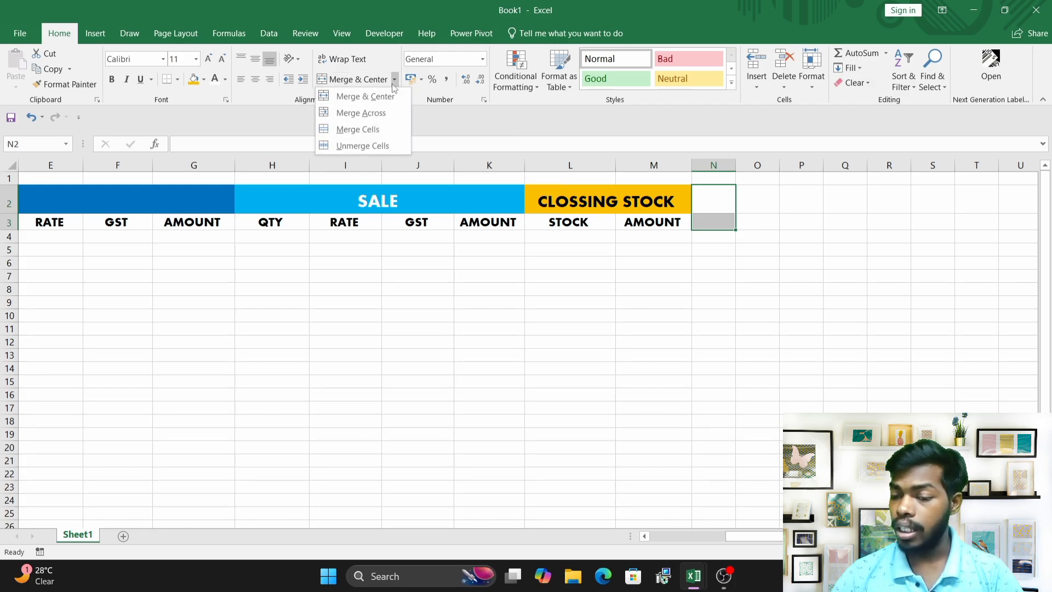
click(365, 130)
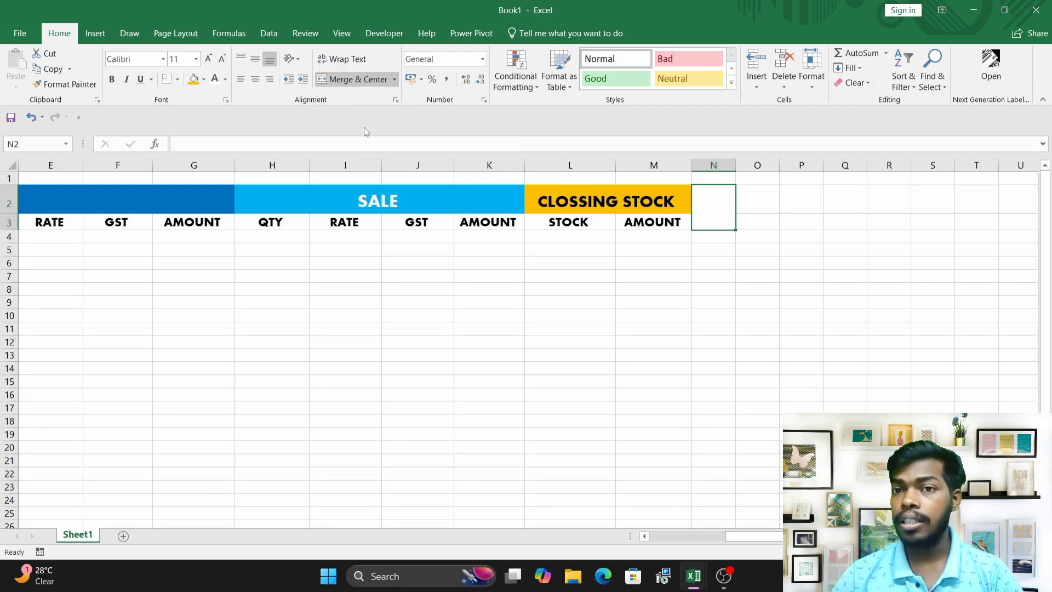
Widen column N for the new merged heading cell.
click(667, 261)
click(706, 222)
drag(735, 165, 768, 185)
click(725, 247)
click(724, 212)
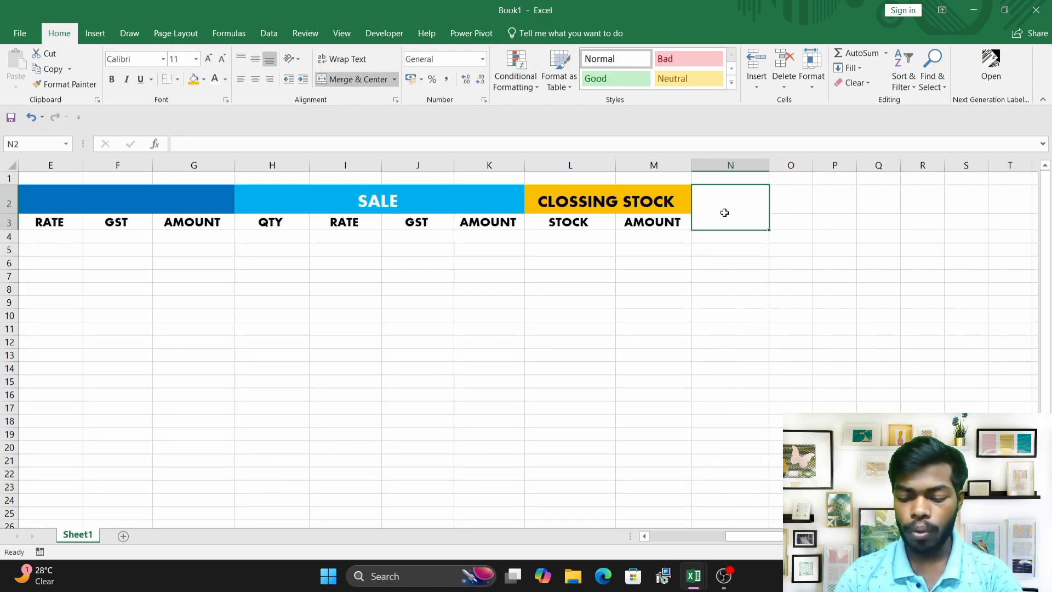
Enter PROFIT AND LOSS in the merged N2:N3 cell.
text(PROFT)
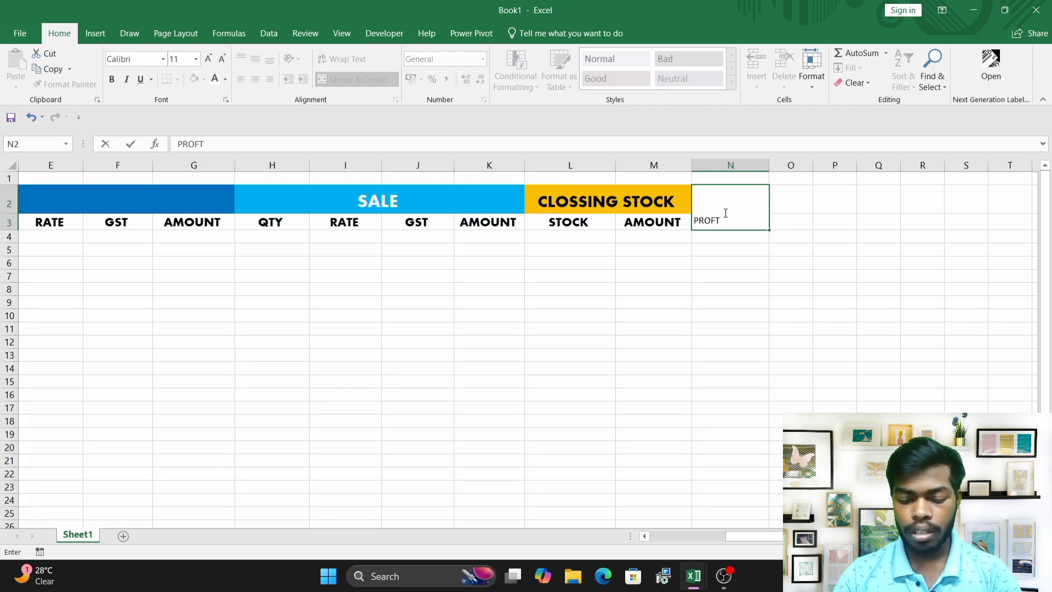
text( AND LOSS)
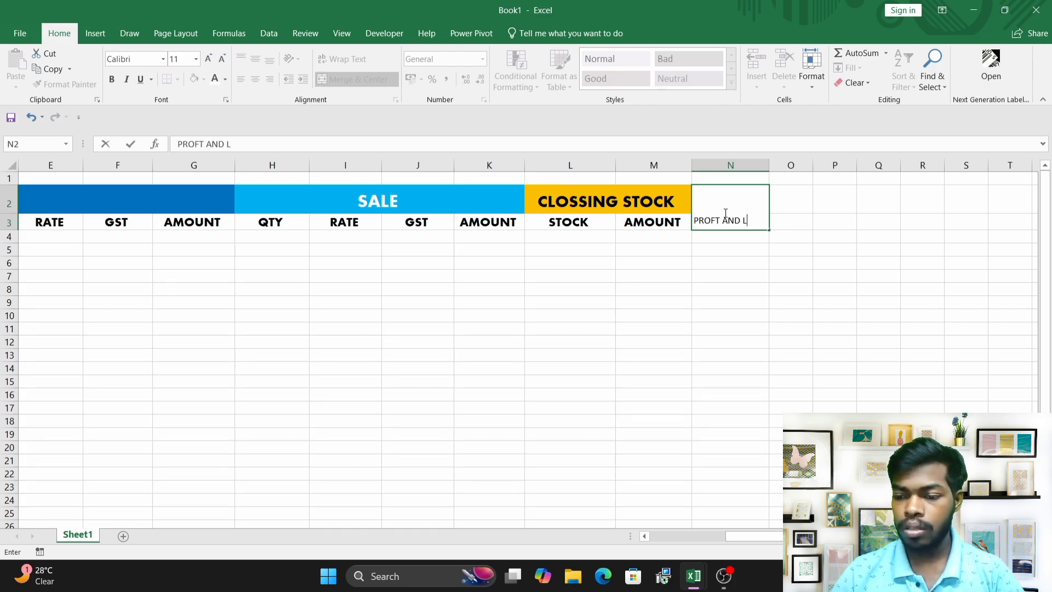
click(700, 267)
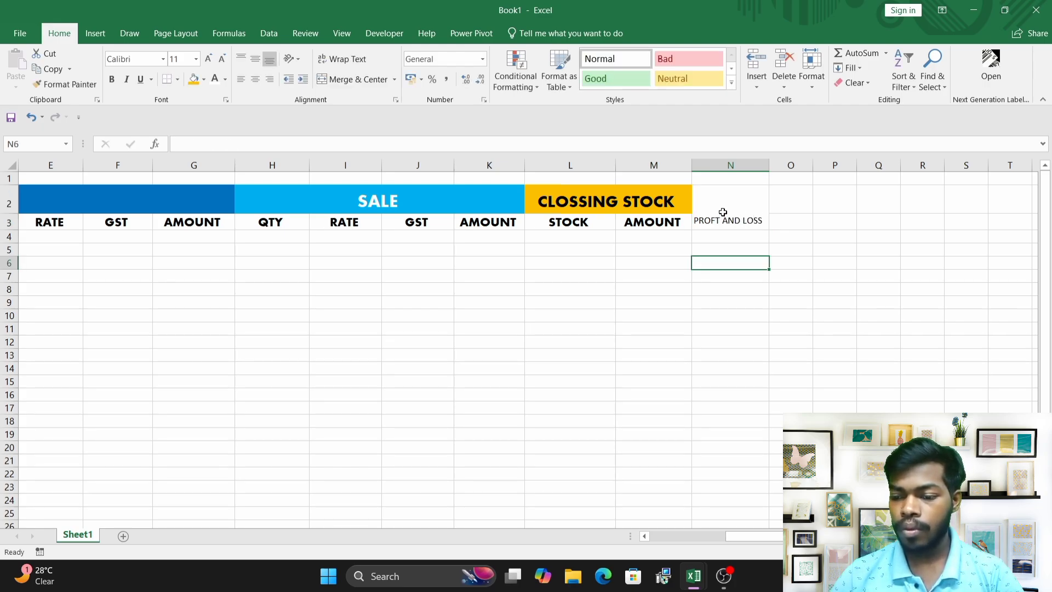
click(728, 208)
double_click(718, 221)
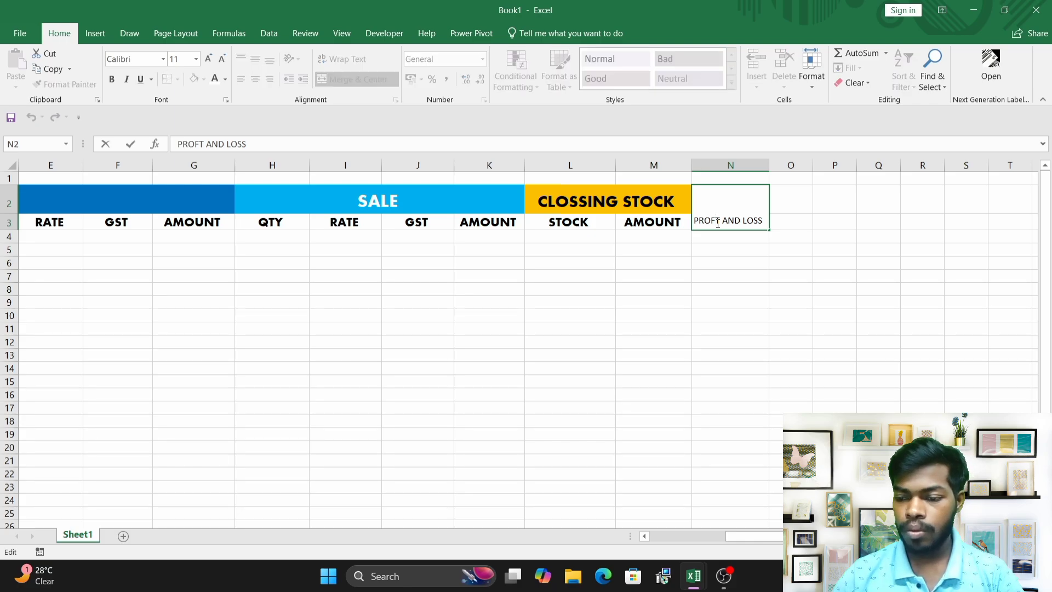
text(I)
click(725, 250)
Increase the PROFIT AND LOSS font size to 16 and wrap its text.
click(725, 209)
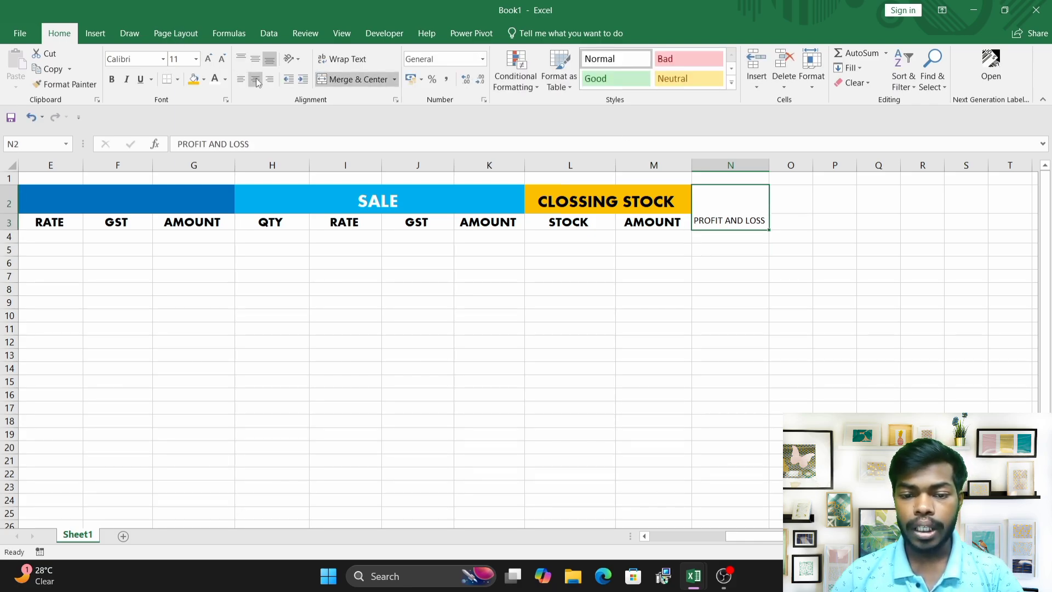
click(214, 60)
click(214, 60)
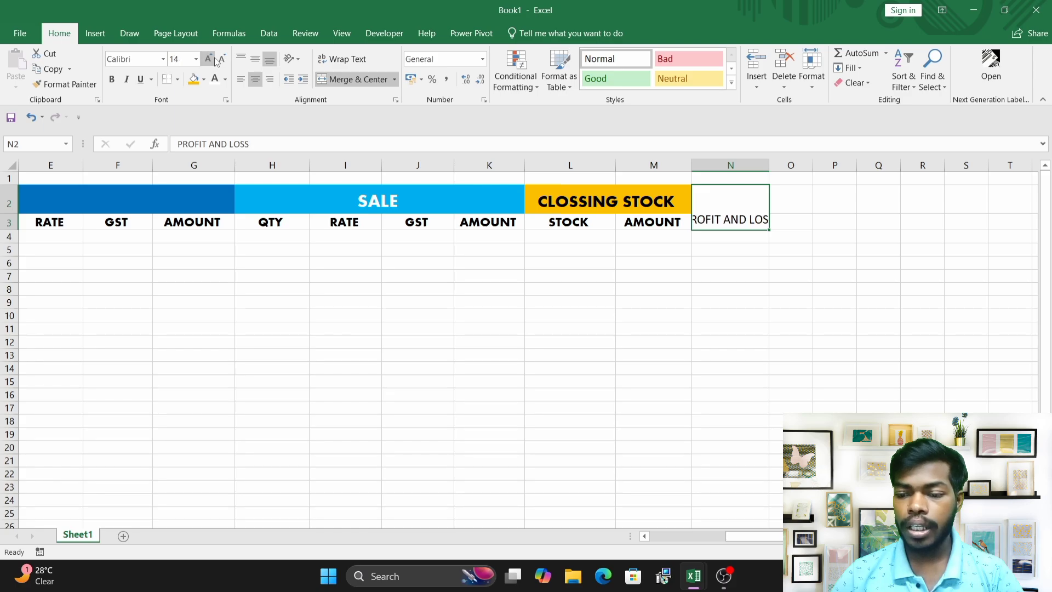
click(362, 61)
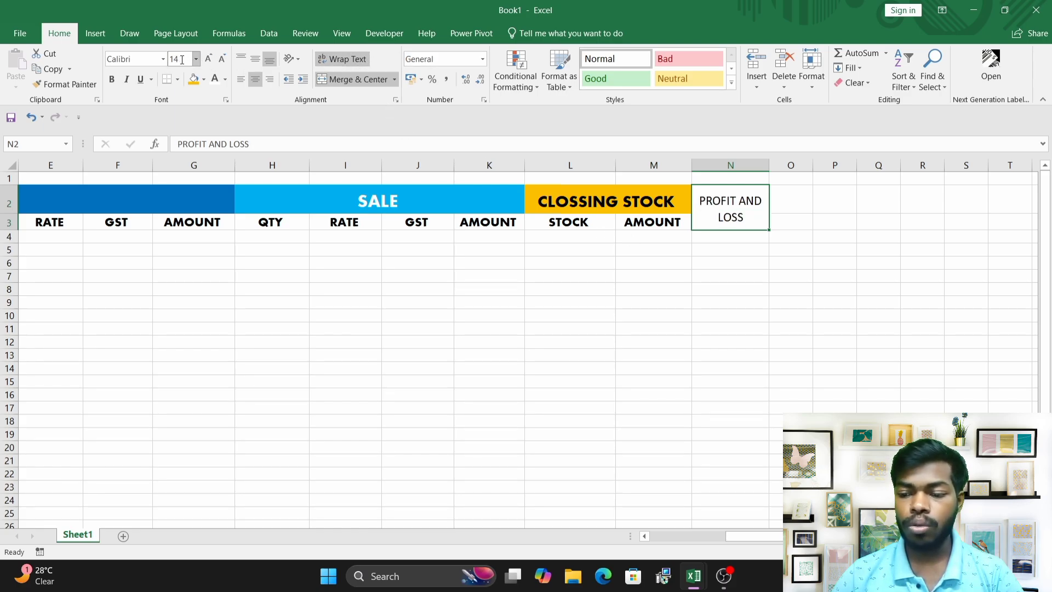
click(208, 58)
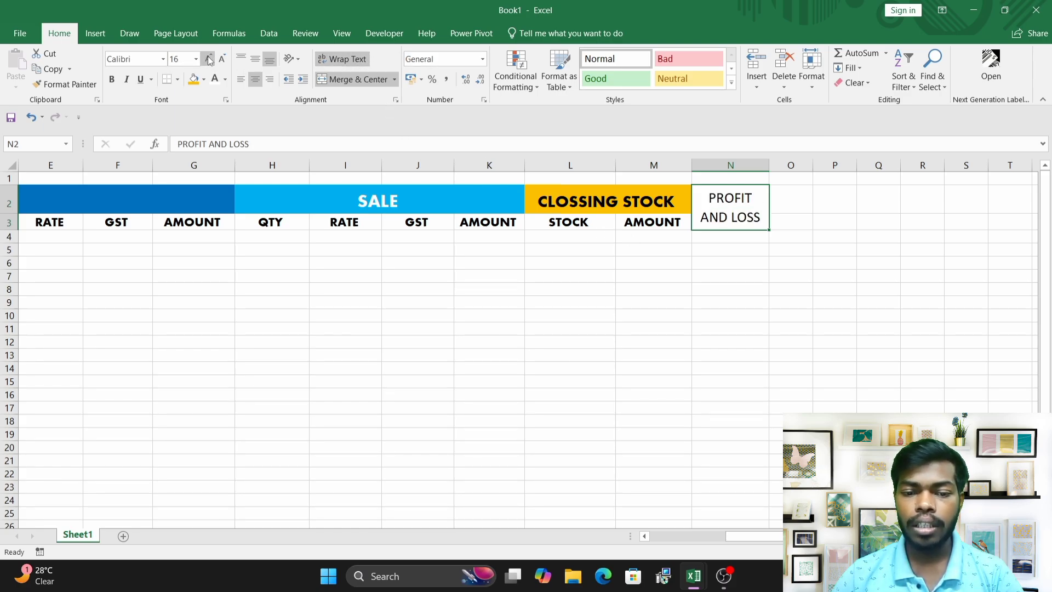
Set the PROFIT AND LOSS heading font to Aharoni.
click(162, 58)
click(149, 186)
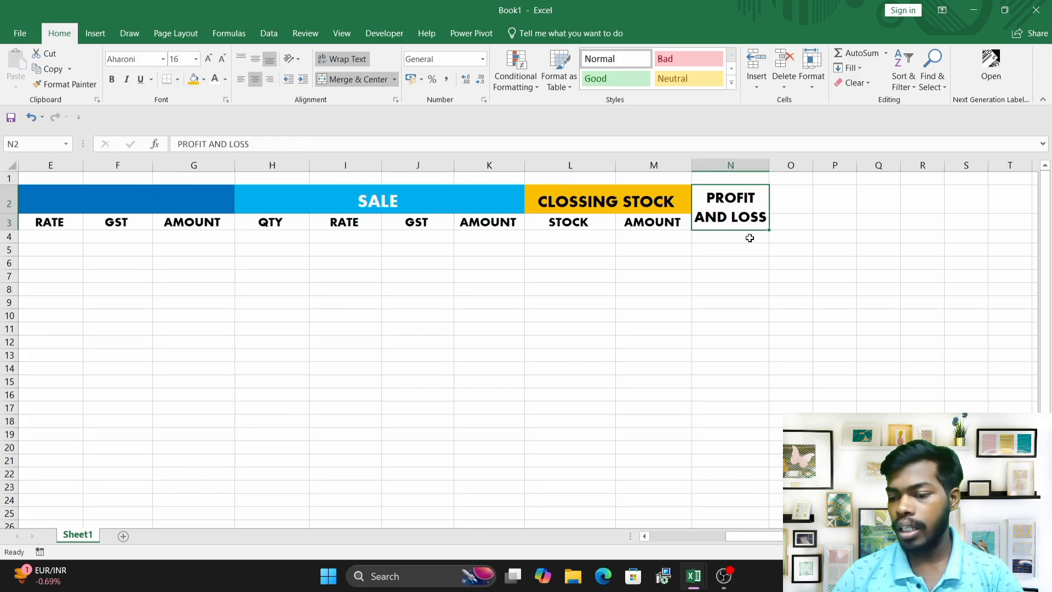
click(534, 290)
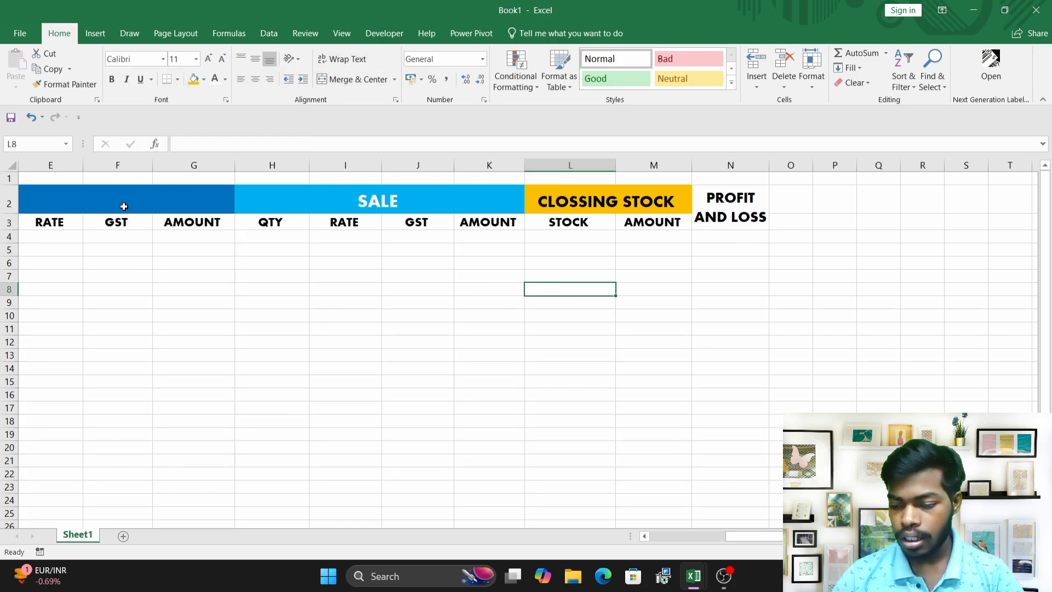
Merge the row 1 cells across the full width of the table.
click(718, 541)
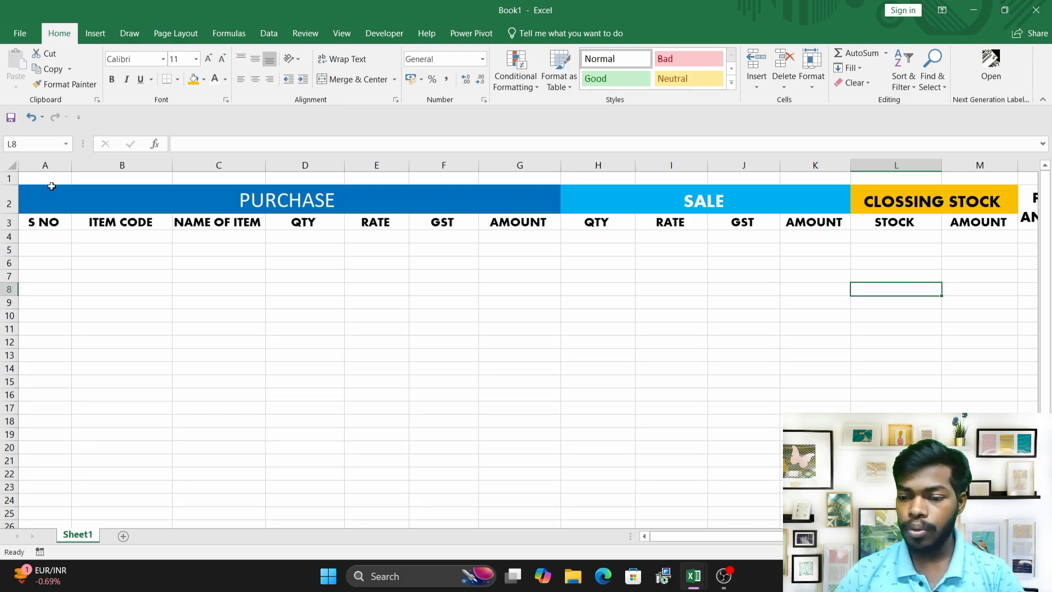
drag(55, 178, 913, 175)
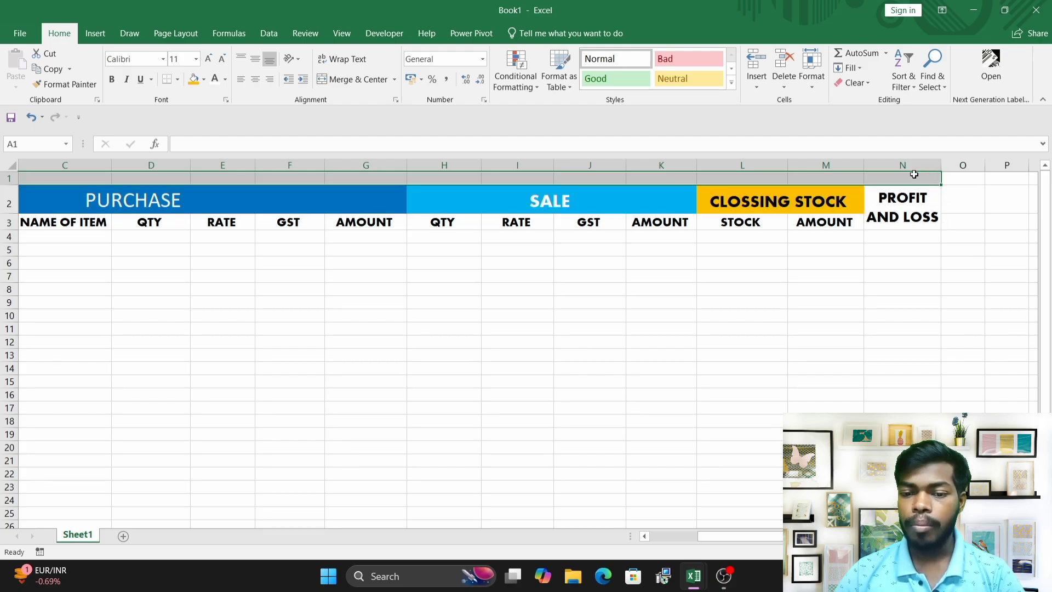
click(394, 79)
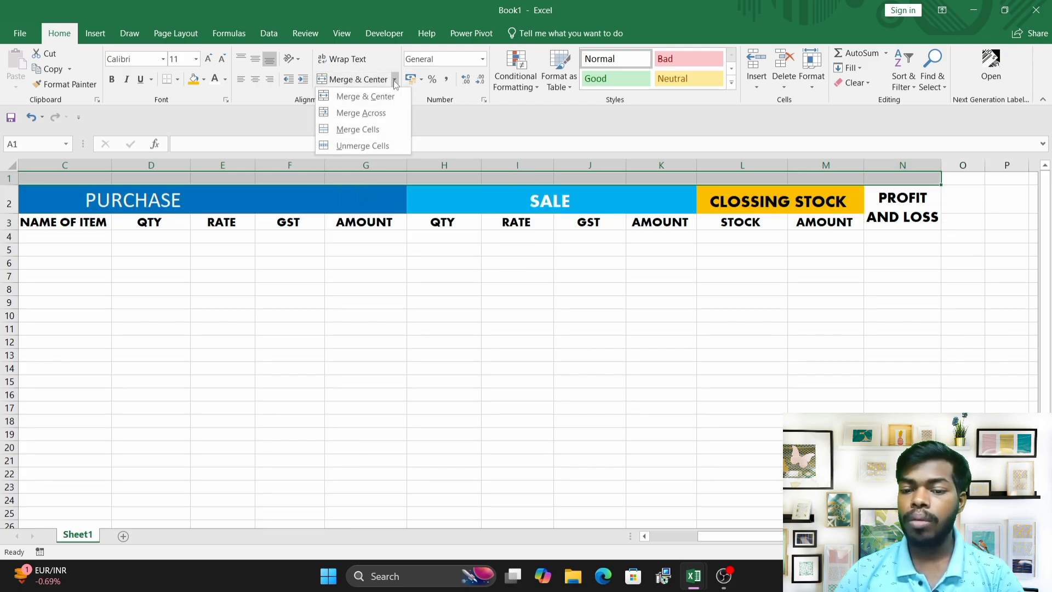
click(363, 113)
click(373, 252)
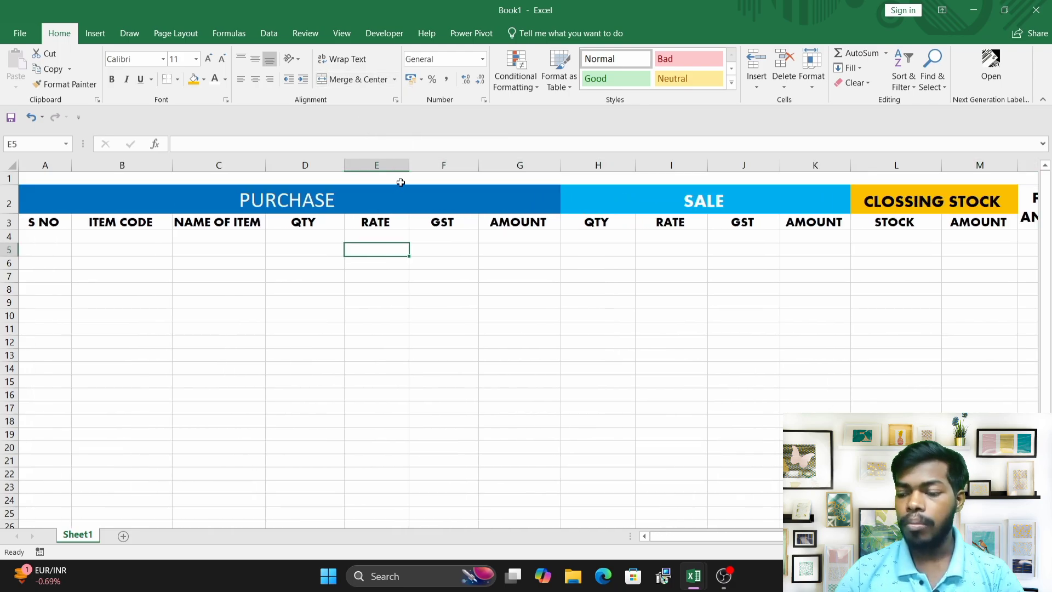
Enter the title STOCK MANAGEMENT WITH PROFIT AND LOS in the merged row 1 cell.
click(400, 181)
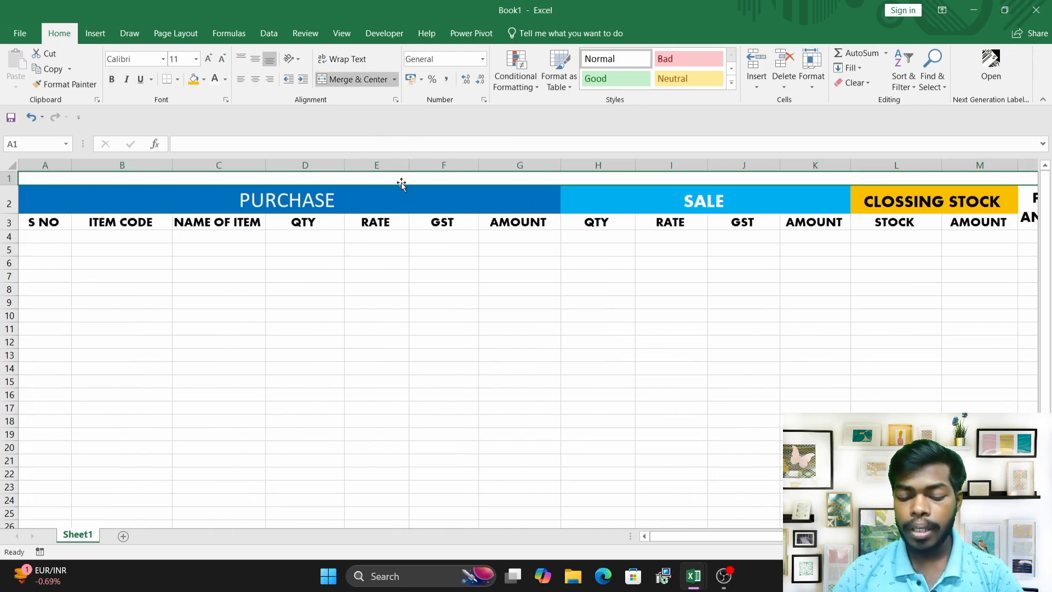
text(ST)
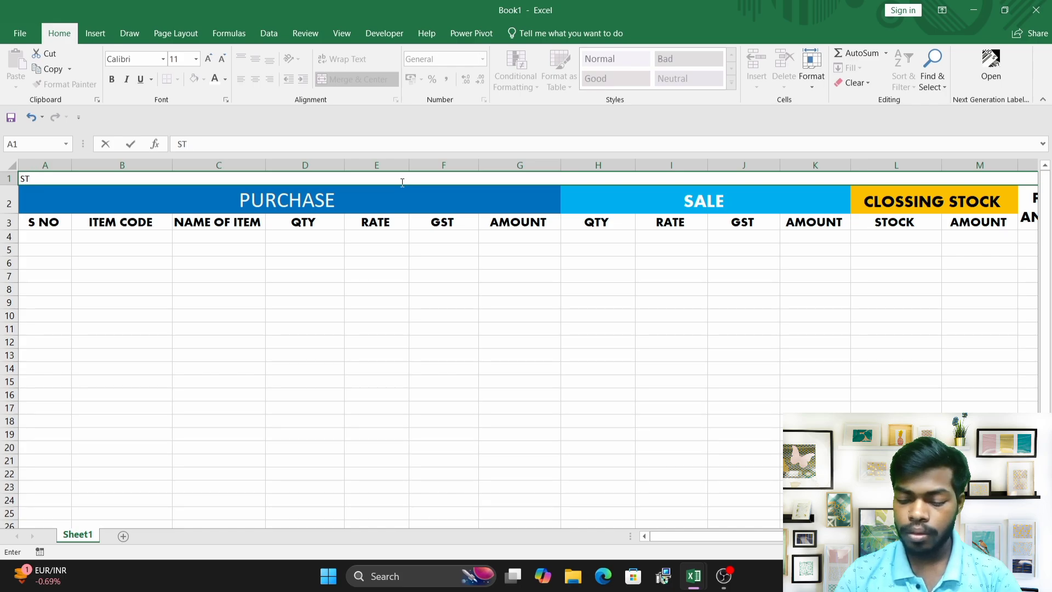
text(OCK )
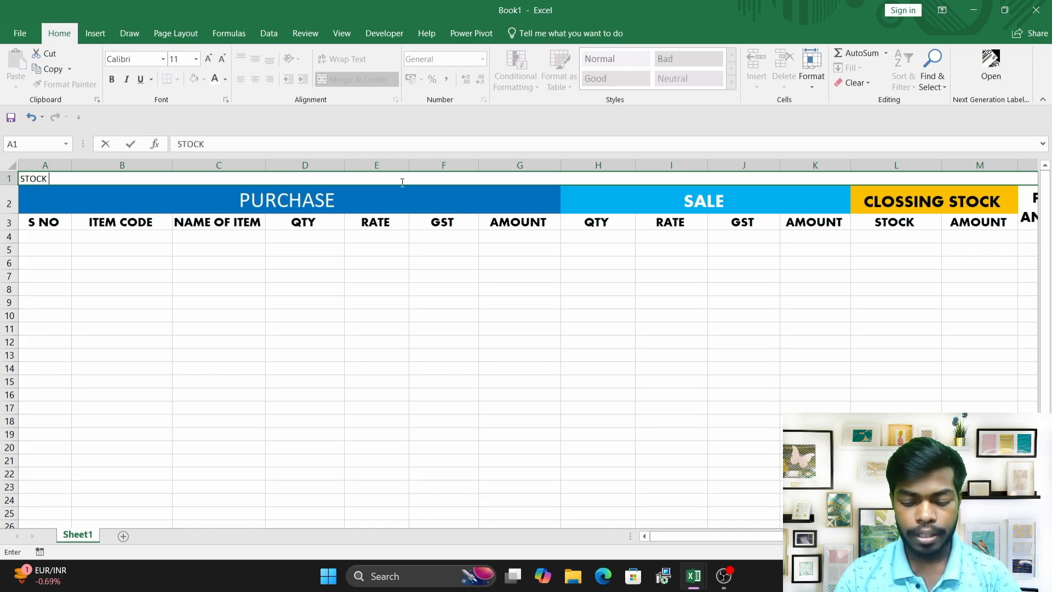
text(MANAGE)
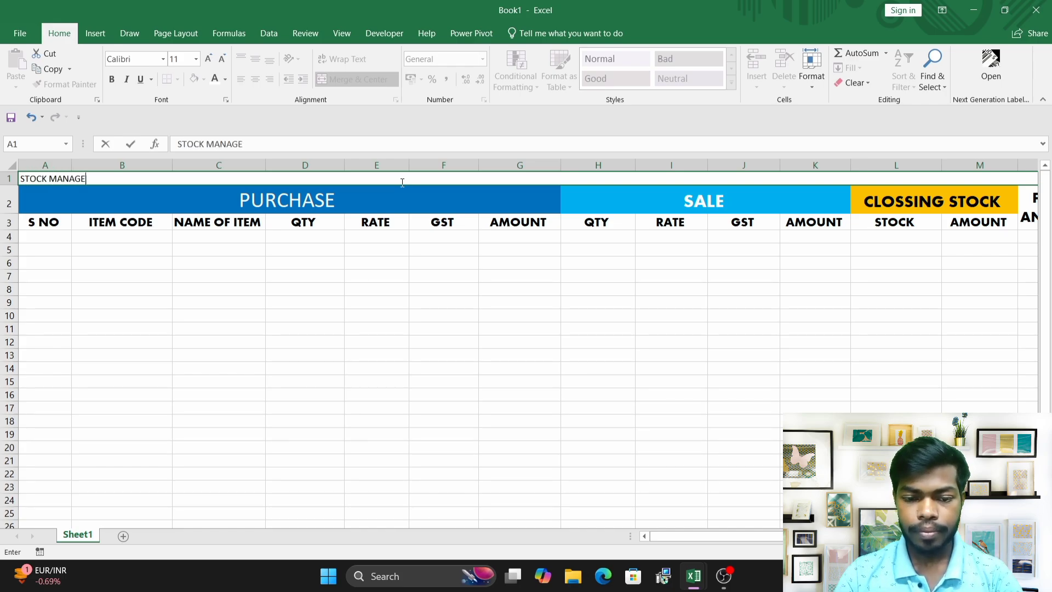
text(MENT WITH PROFIT AND LISS)
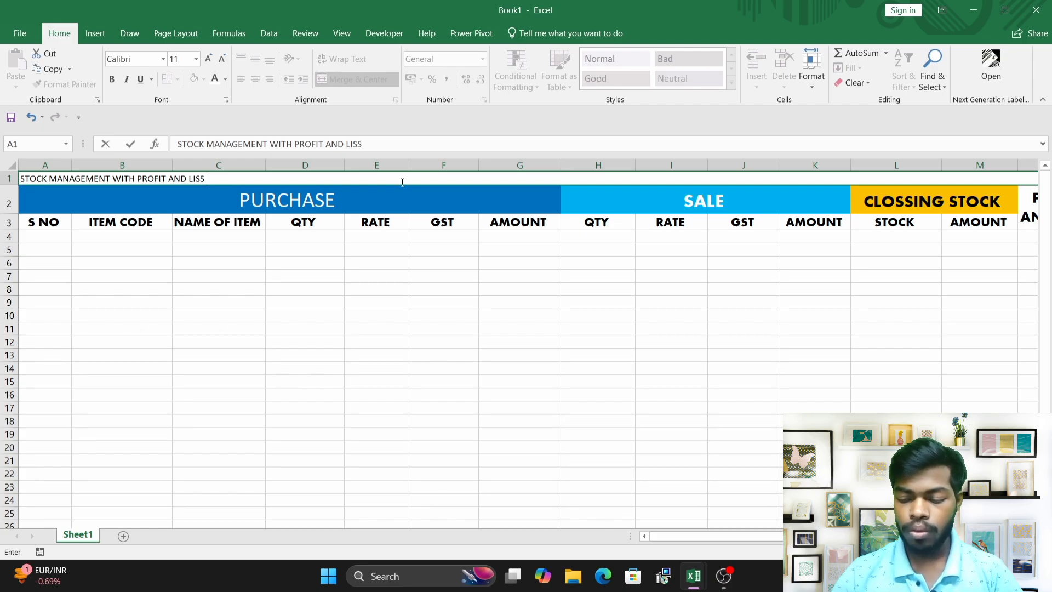
key(BackSpace)
key(BackSpace)
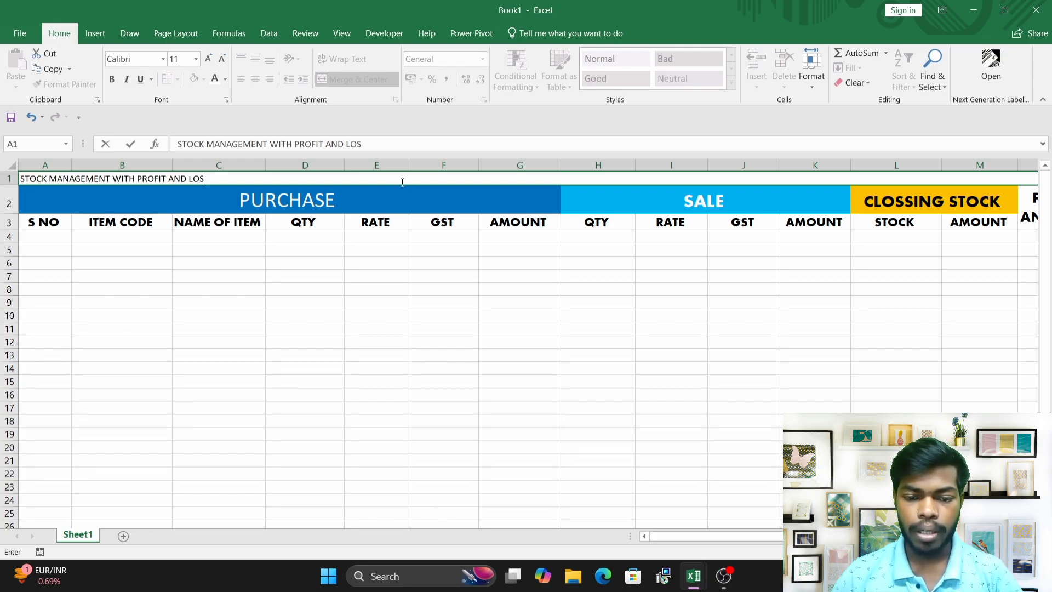
click(404, 327)
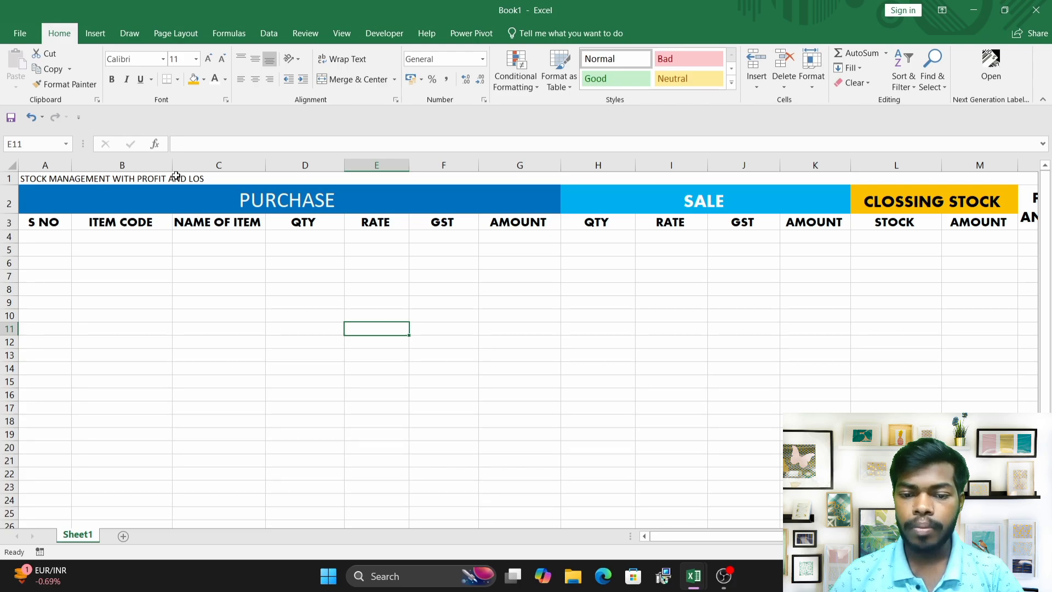
Center the title and increase its font size to 18.
click(176, 176)
click(254, 79)
click(208, 58)
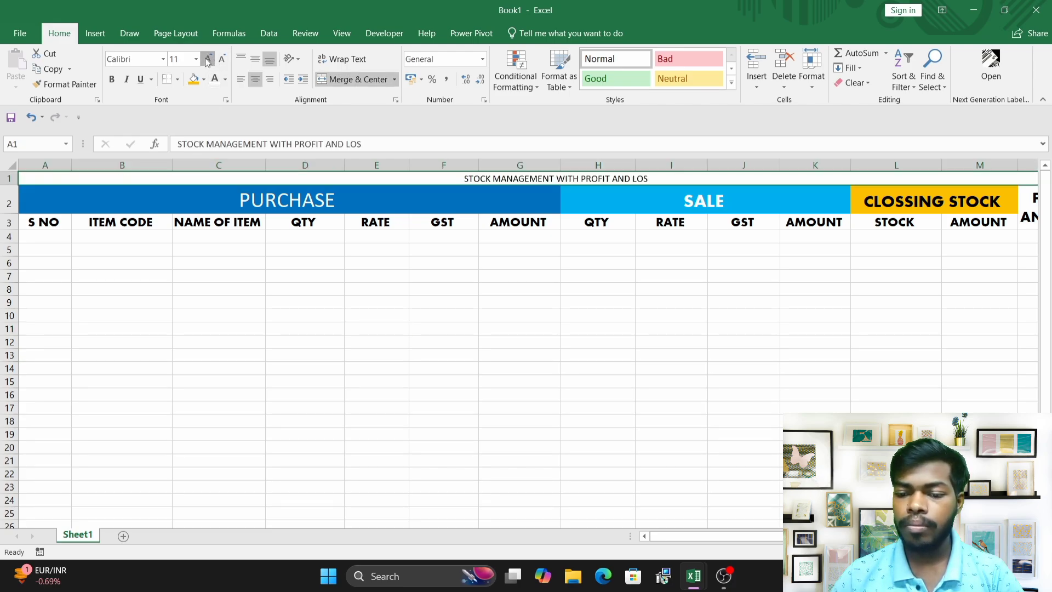
click(208, 59)
click(207, 59)
click(208, 58)
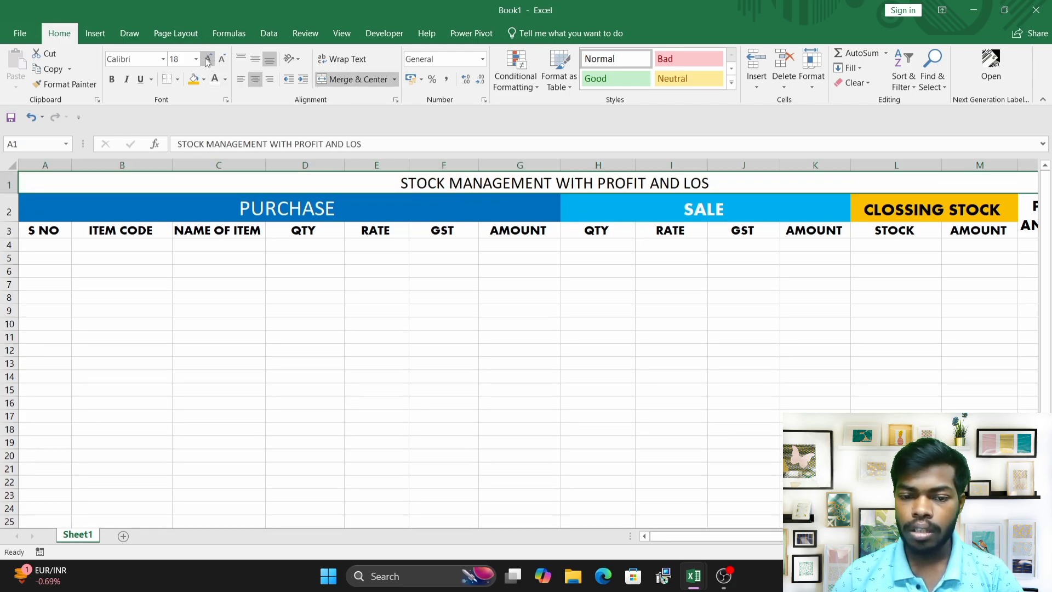
Fill the title cell green and set its font to Aharoni at size 20.
click(203, 80)
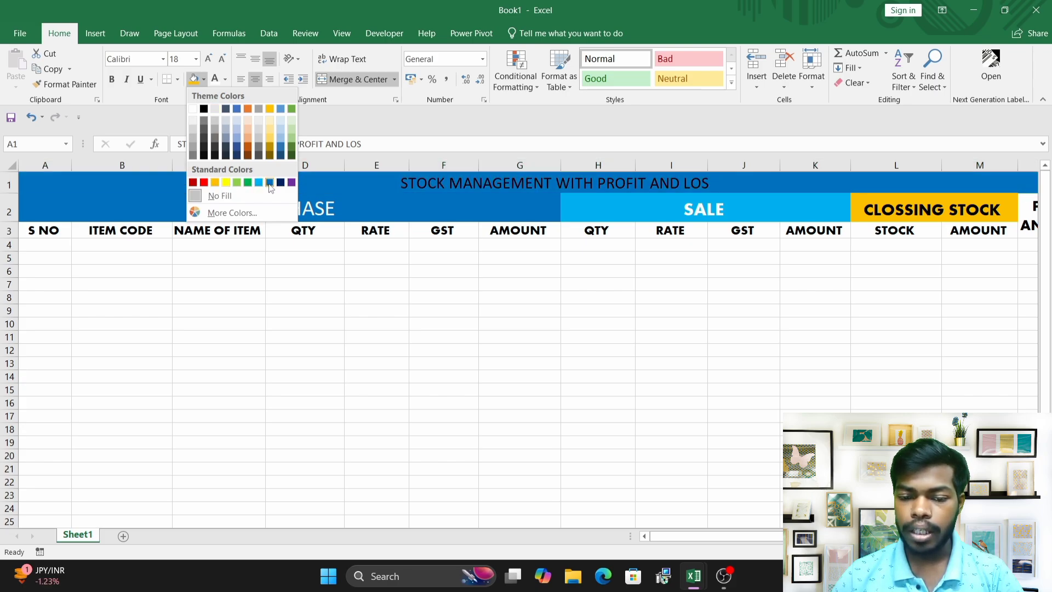
click(248, 182)
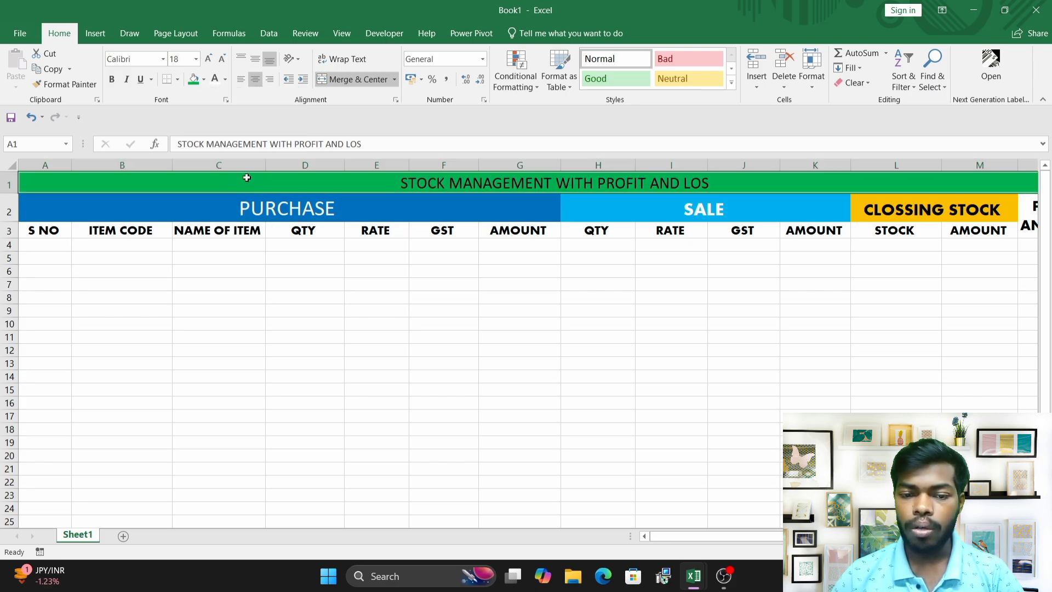
click(208, 59)
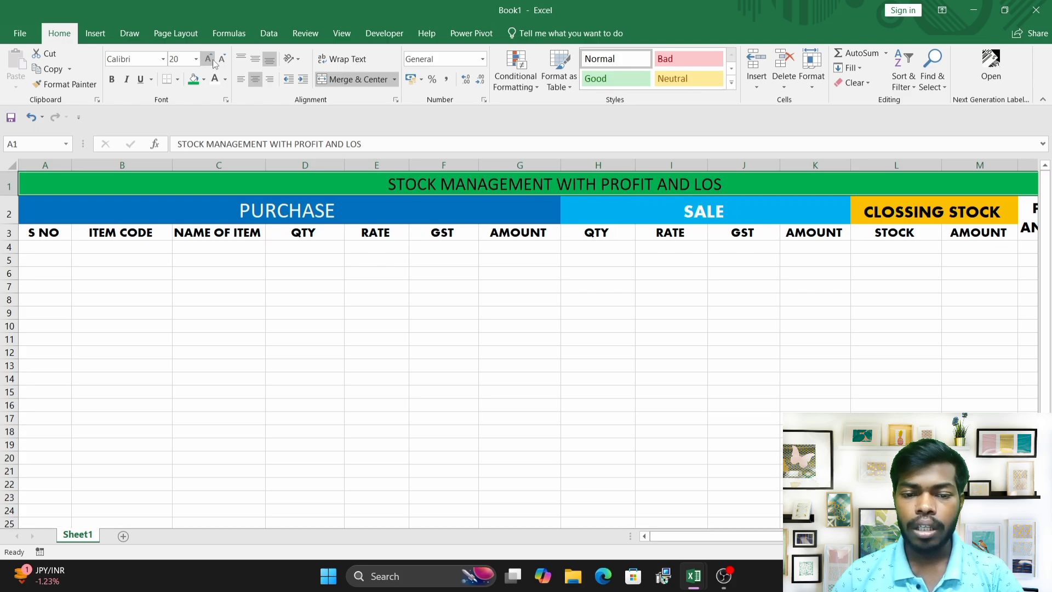
click(163, 58)
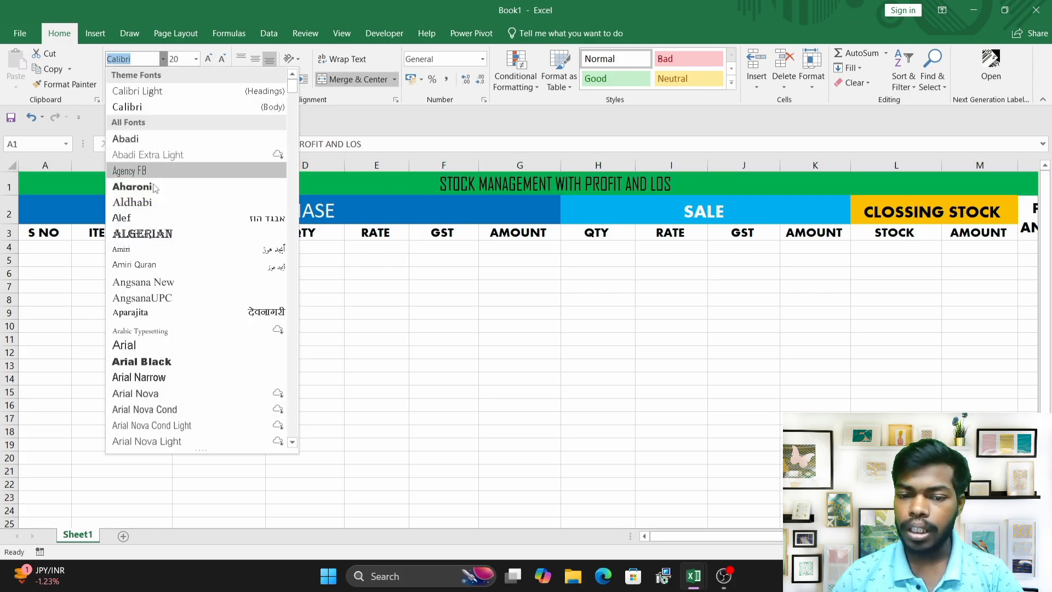
click(151, 189)
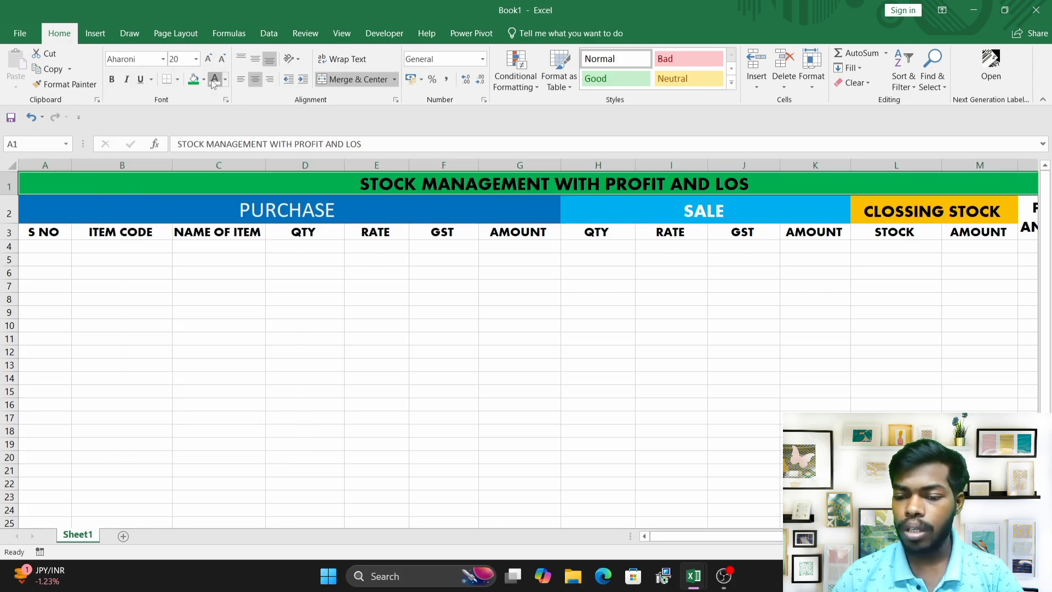
Apply all borders to the table range from row 1 down to row 13.
click(393, 289)
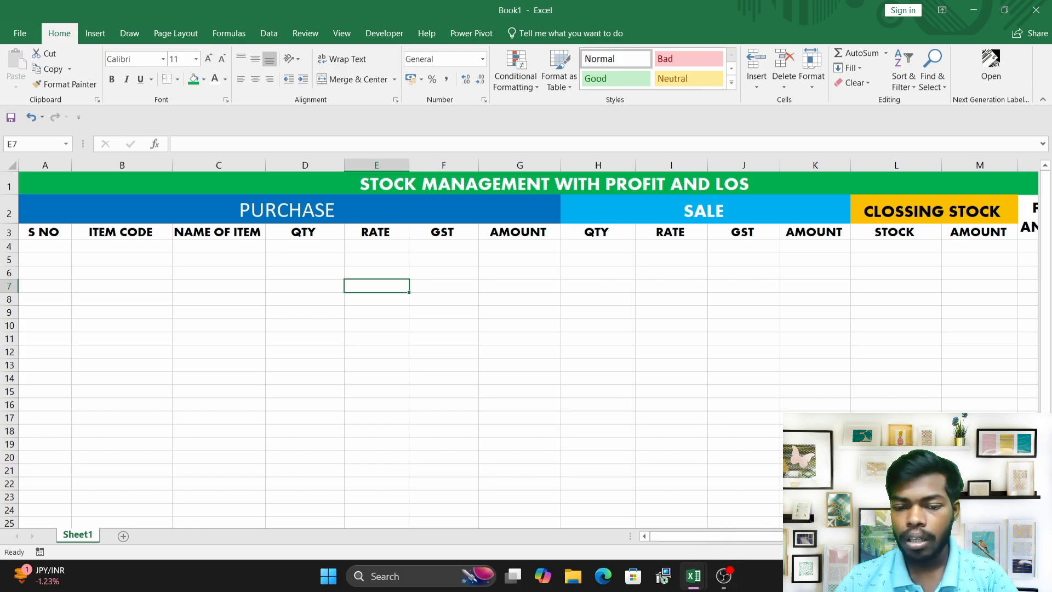
click(226, 307)
drag(197, 174, 186, 360)
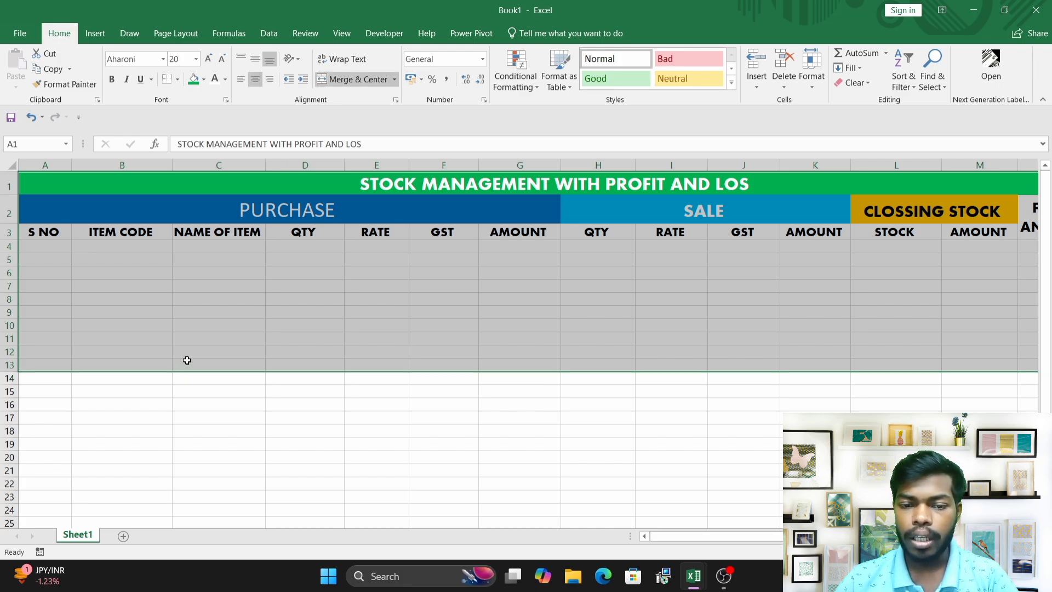
click(178, 80)
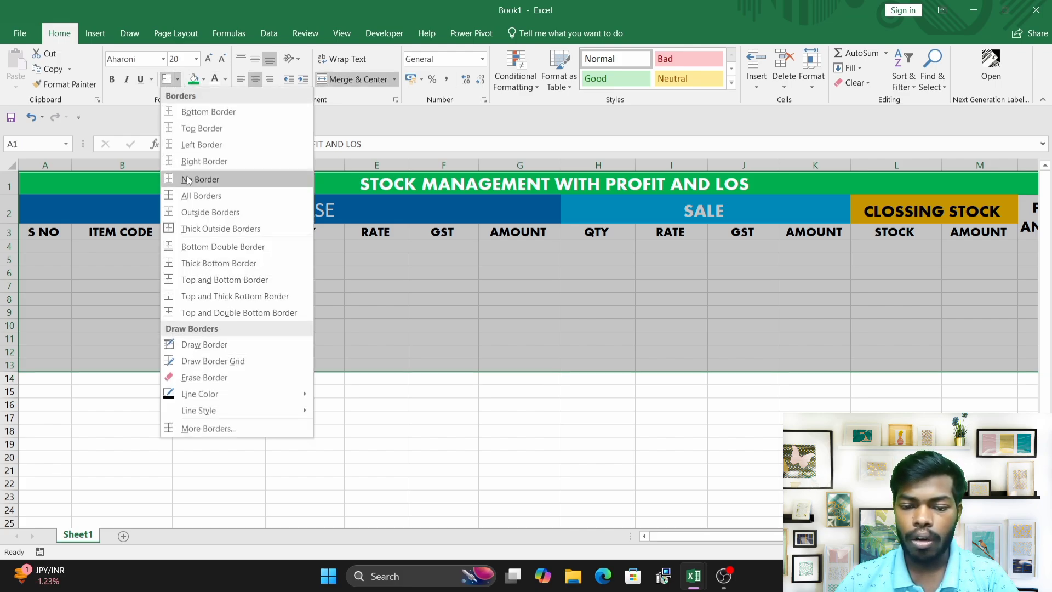
click(195, 195)
click(205, 245)
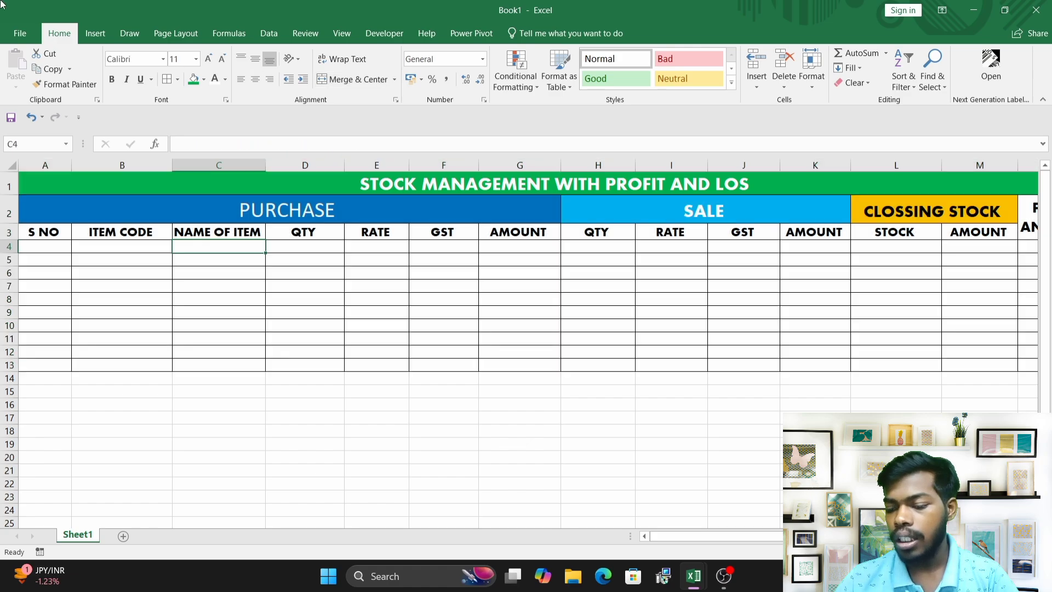
Widen column C to fit the NAME OF ITEM header.
drag(723, 541, 566, 498)
click(233, 296)
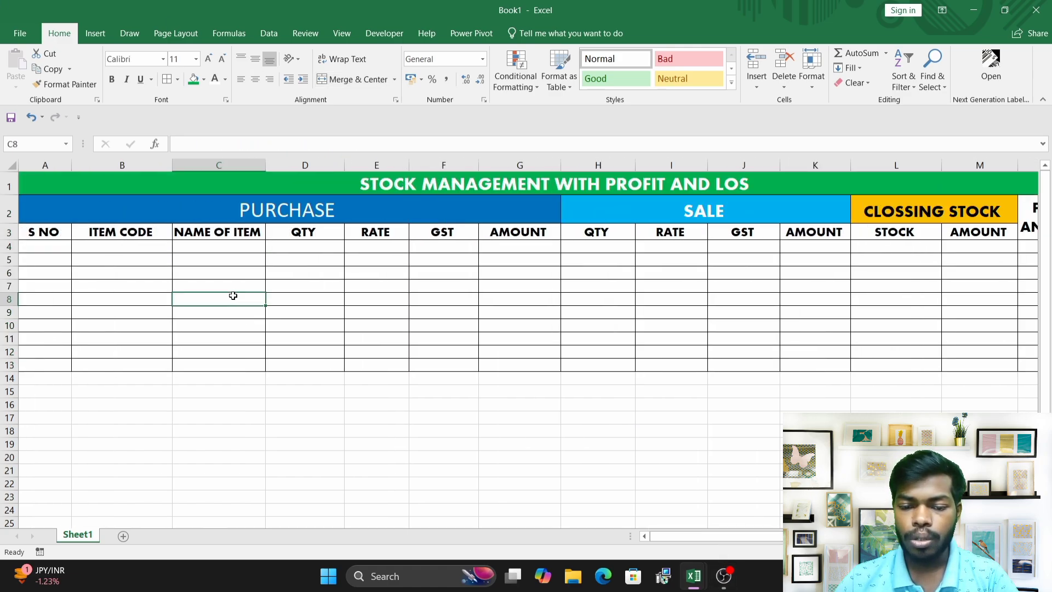
click(202, 235)
drag(264, 165, 280, 165)
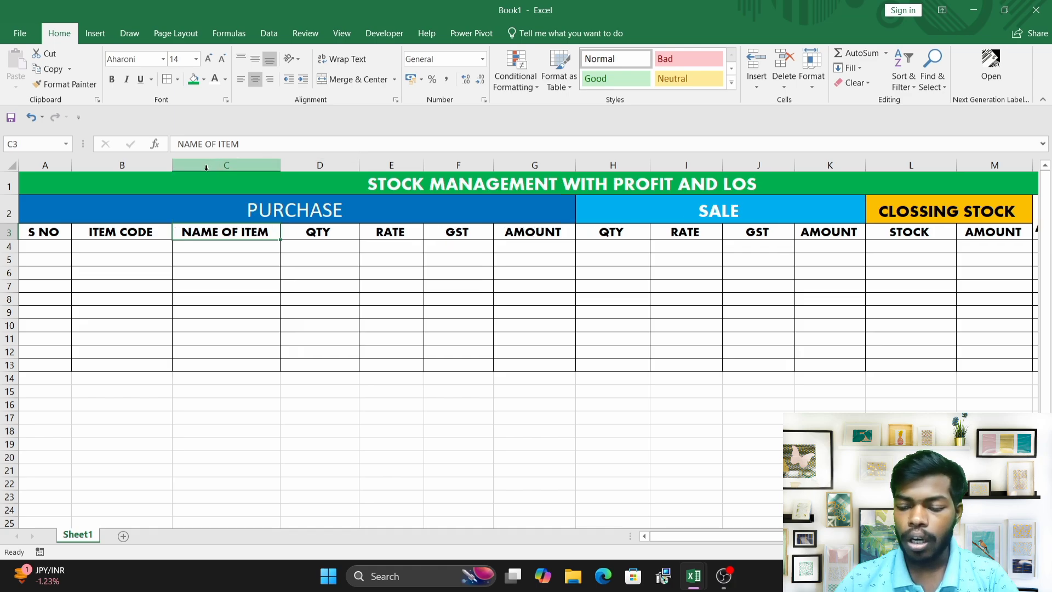
Switch to the MASTER STOCK DATA SHEET workbook and copy the S NO through GST data rows.
mouse_move(692, 578)
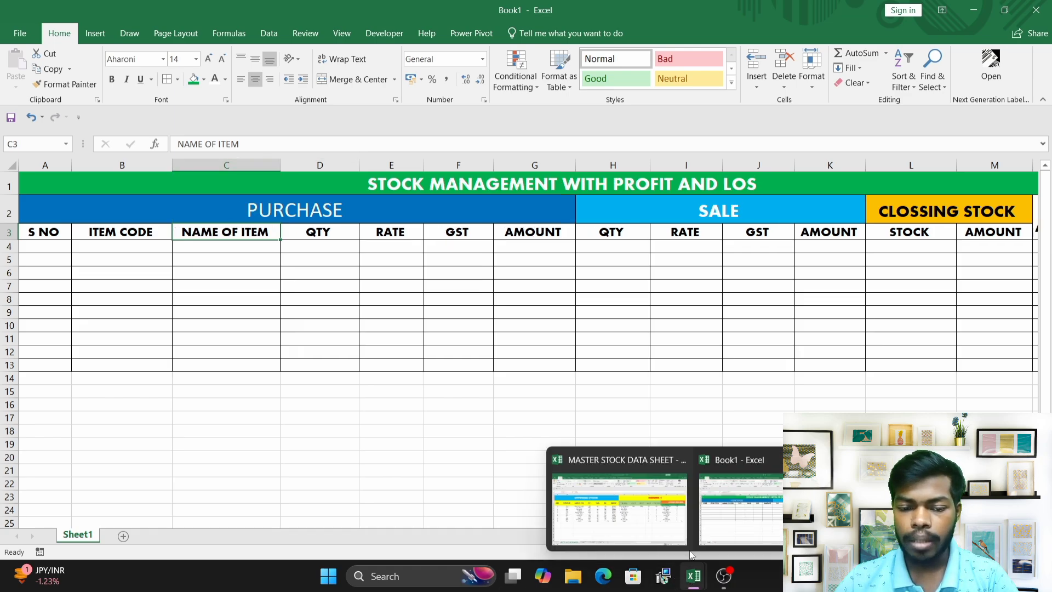
click(610, 507)
key(ctrl+a)
click(266, 325)
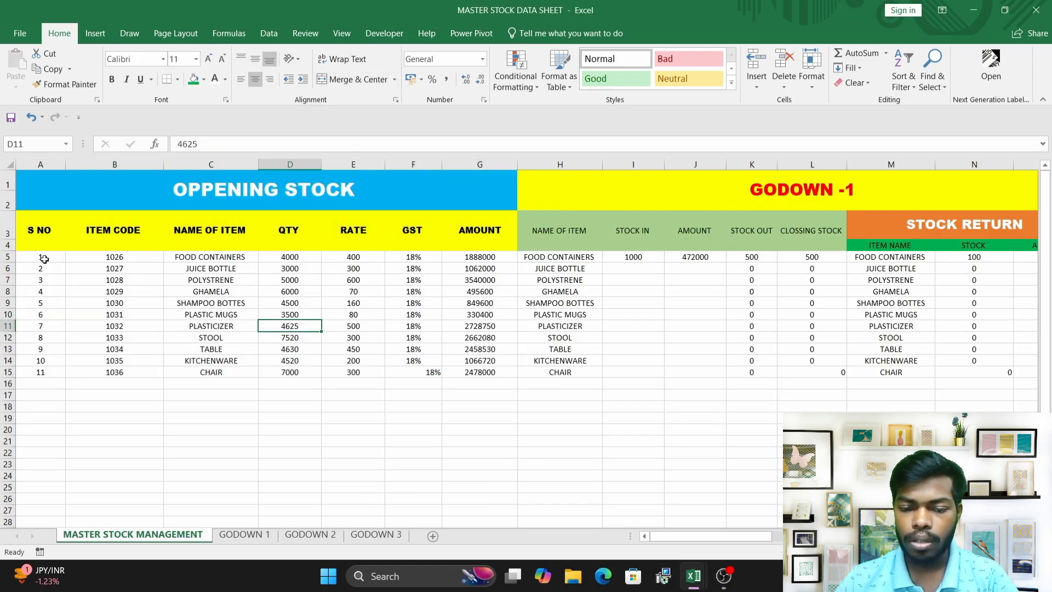
drag(43, 257, 405, 383)
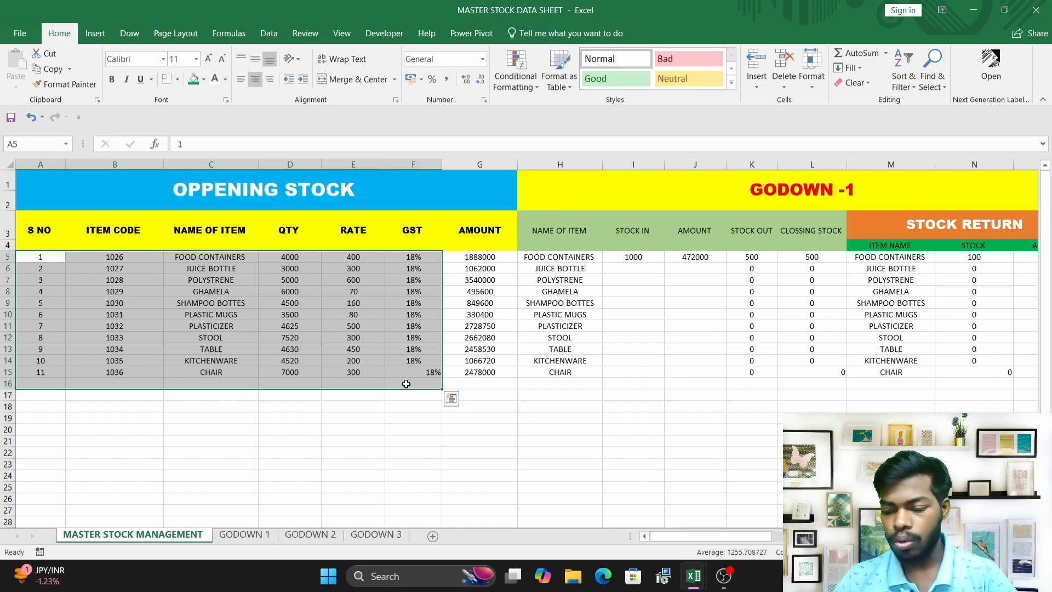
key(ctrl+c)
Switch back to Book1 and paste the copied data starting at cell A4.
mouse_move(726, 584)
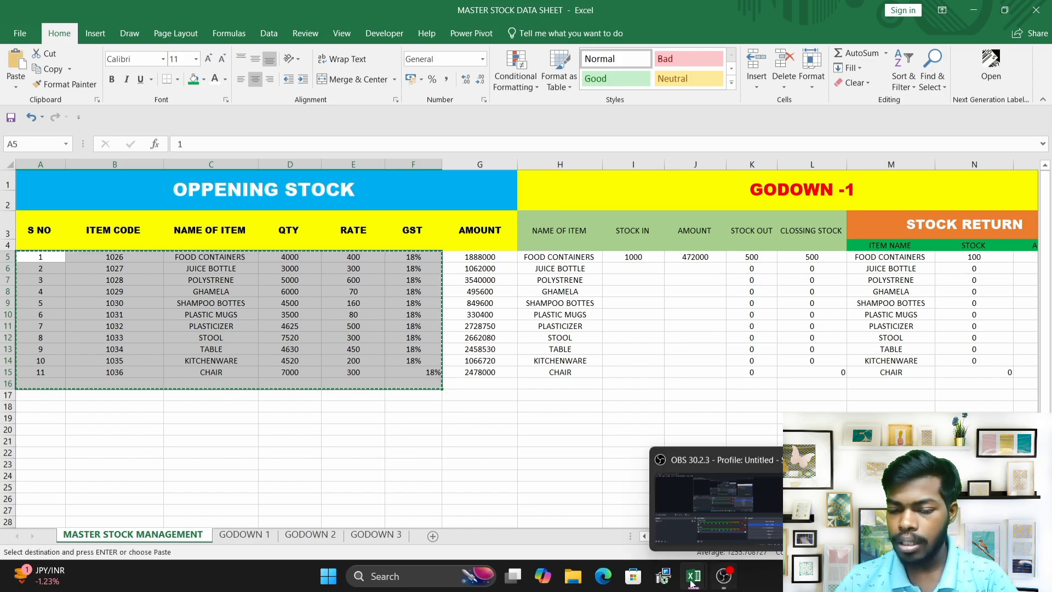
mouse_move(693, 577)
click(783, 488)
click(48, 244)
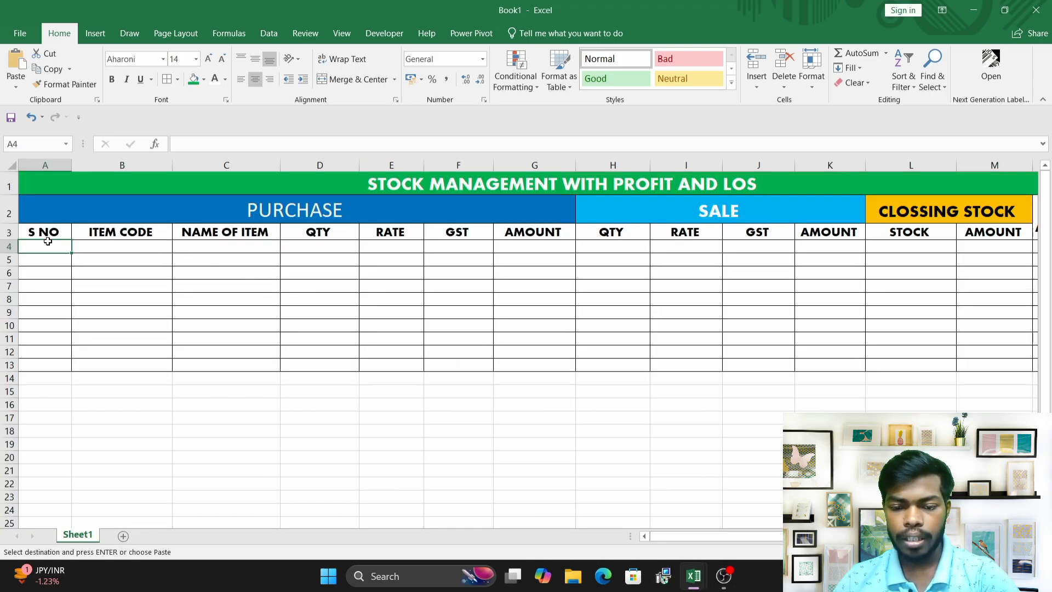
key(ctrl+v)
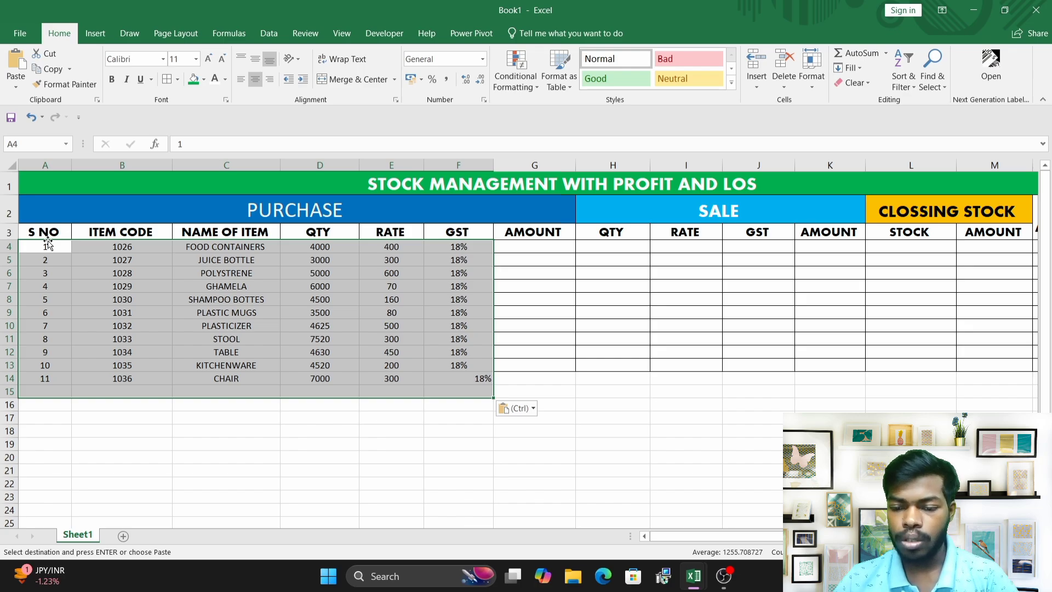
key(Escape)
click(515, 341)
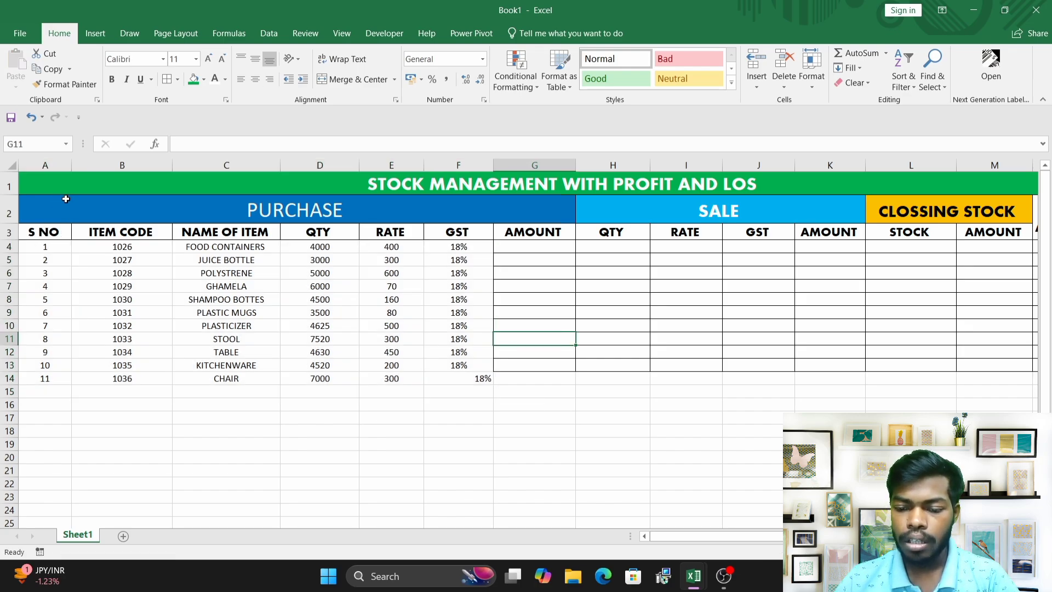
Center-align the GST values in cells F4 to F14.
drag(77, 187, 96, 380)
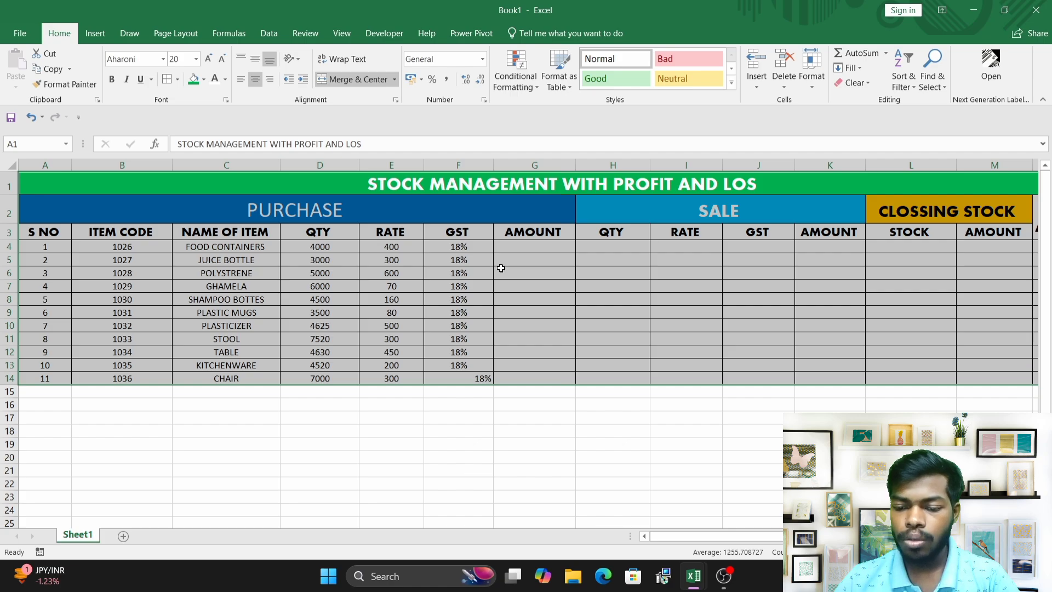
drag(453, 245, 463, 378)
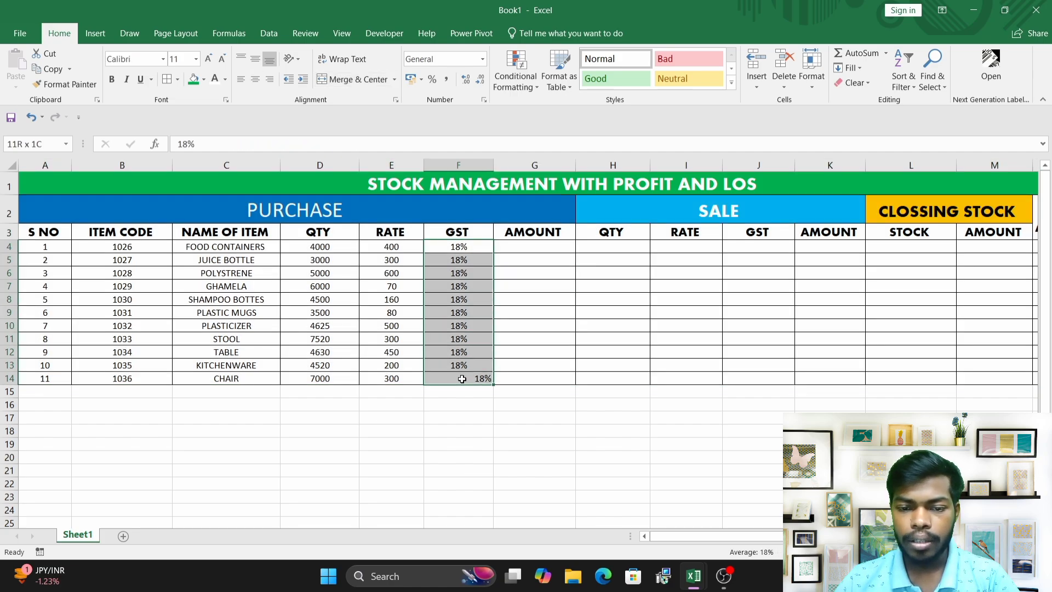
click(255, 81)
click(255, 81)
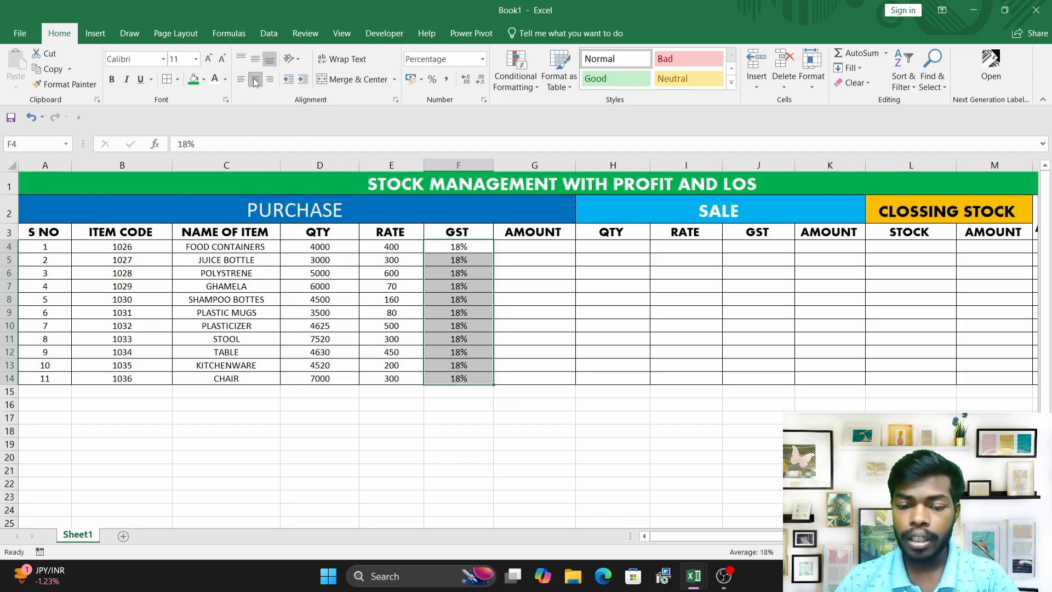
click(248, 247)
click(307, 246)
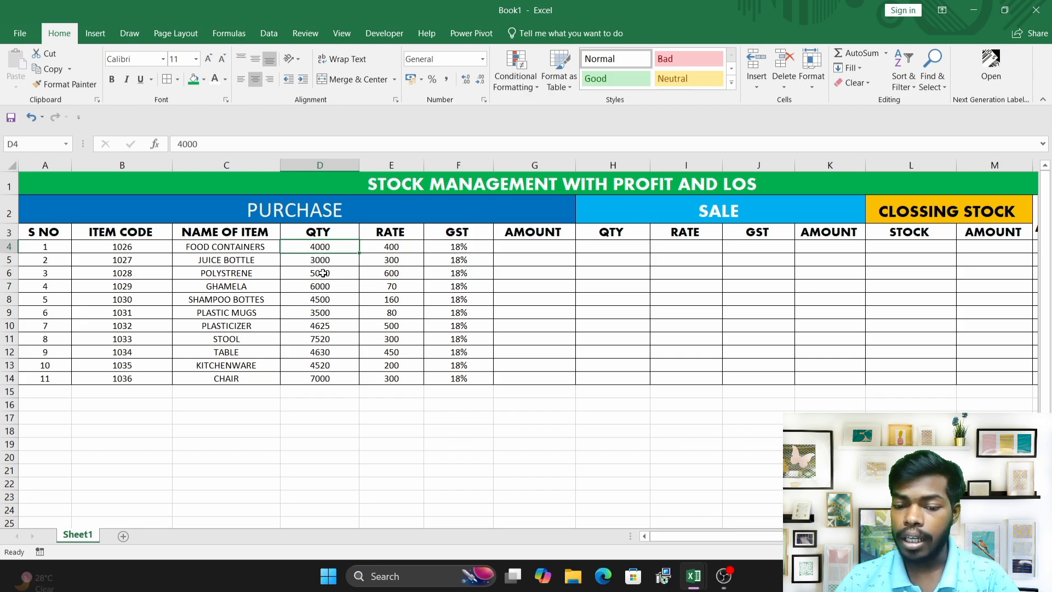
Replace the QTY values in D4 to D7 with 500, 250, 300 and 250.
drag(323, 282, 321, 373)
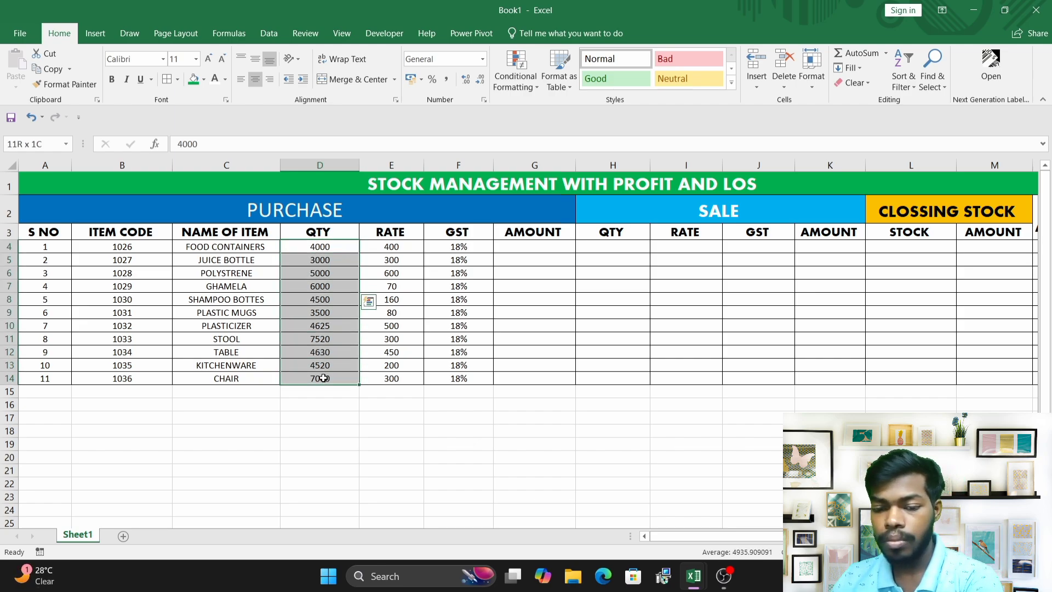
key(BackSpace)
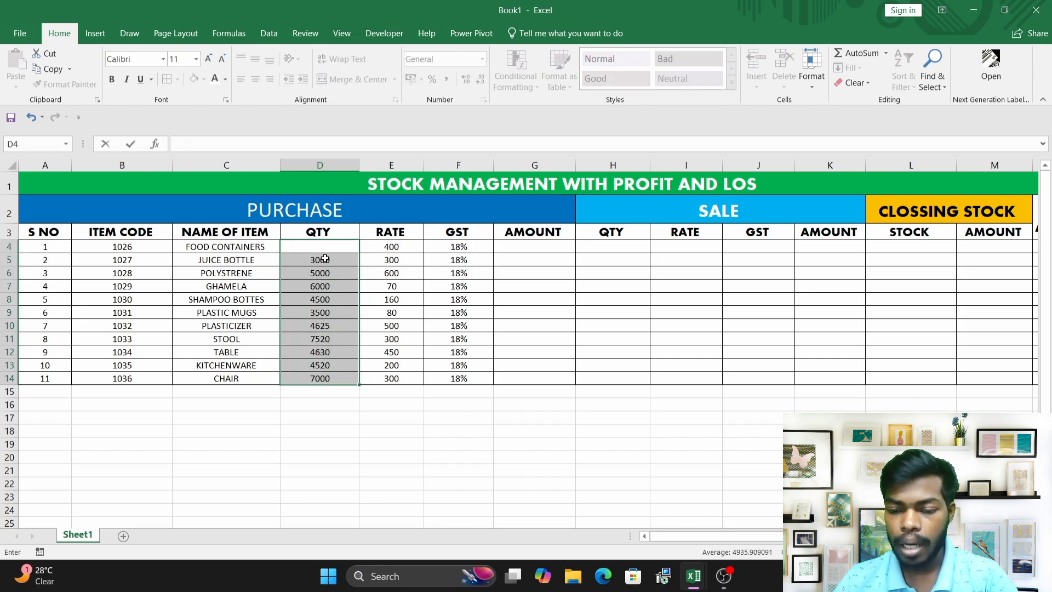
click(325, 247)
text(500)
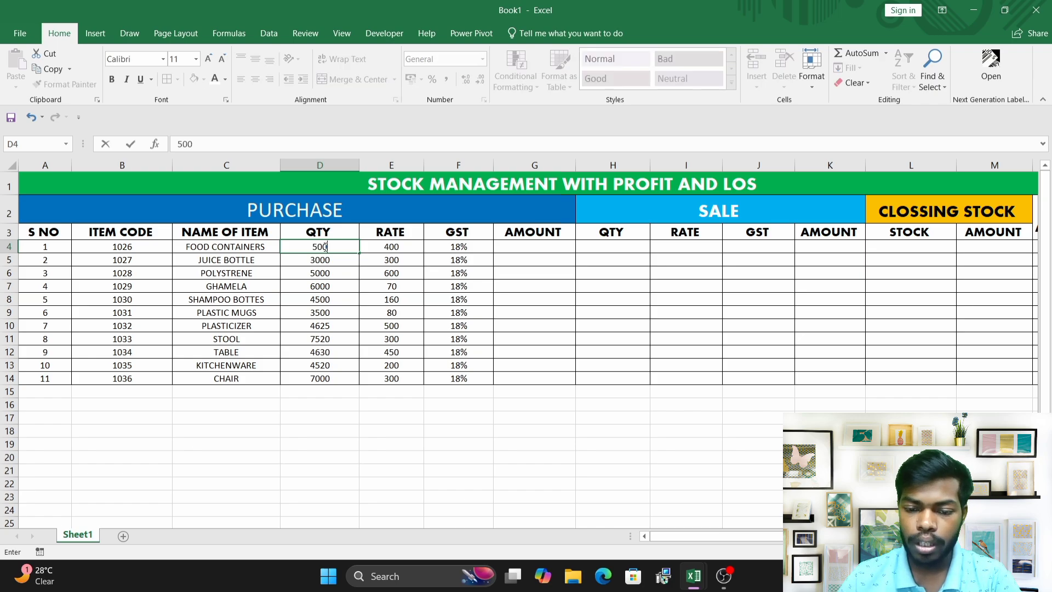
click(330, 262)
key(BackSpace)
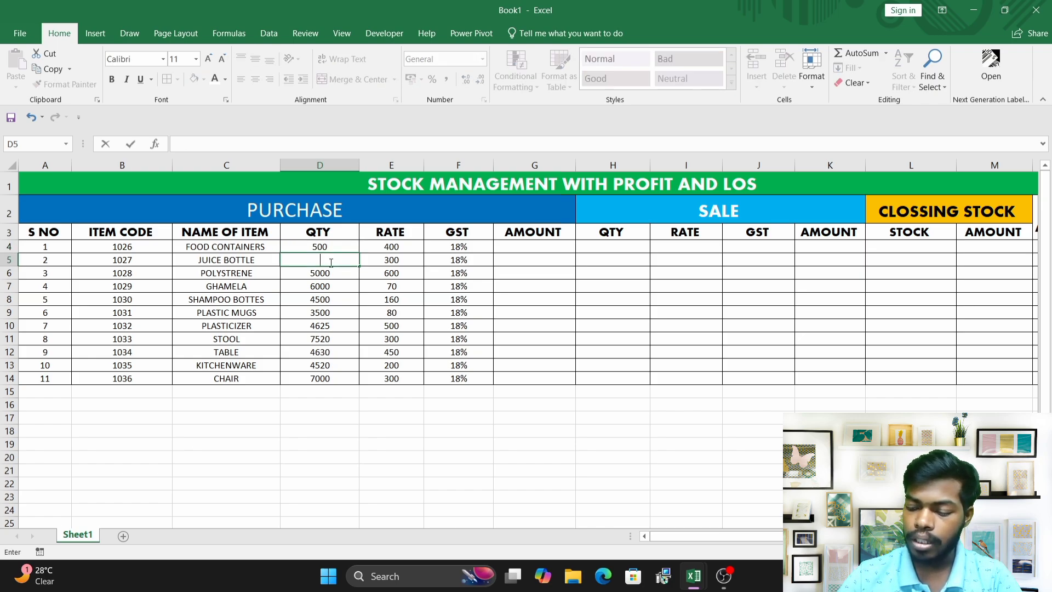
text(250)
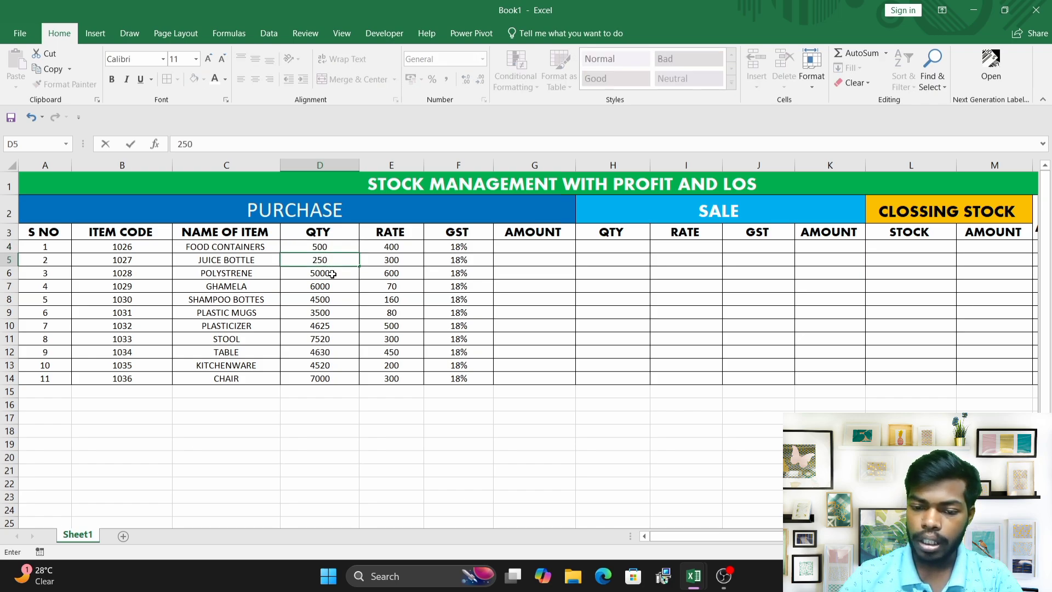
click(333, 274)
key(BackSpace)
text(300)
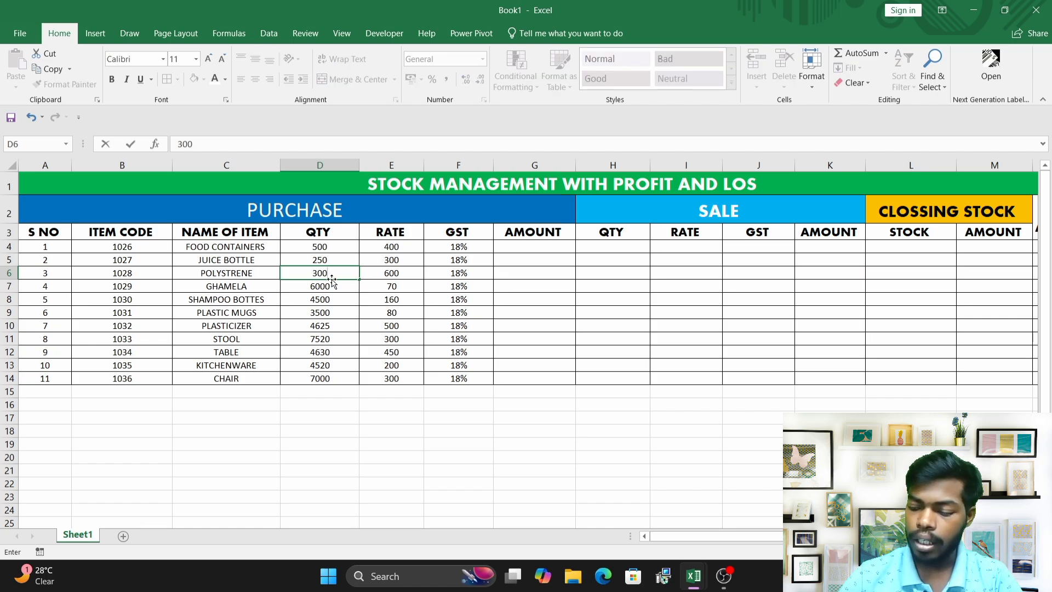
click(331, 285)
key(BackSpace)
text(250)
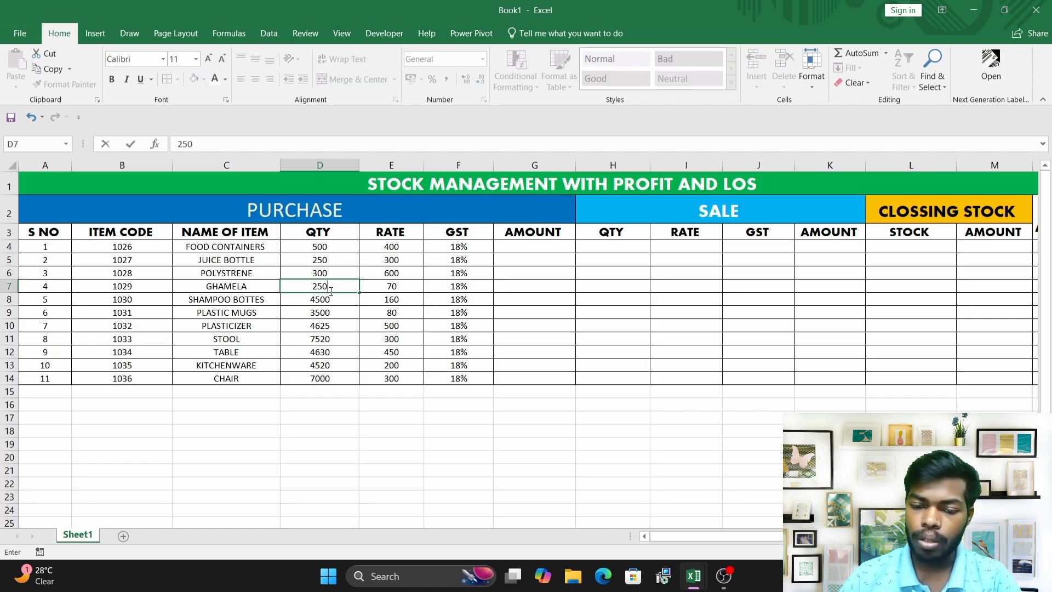
Replace the QTY values in D8 to D11 with 400, 200, 250 and 500.
click(330, 297)
key(BackSpace)
text(4)
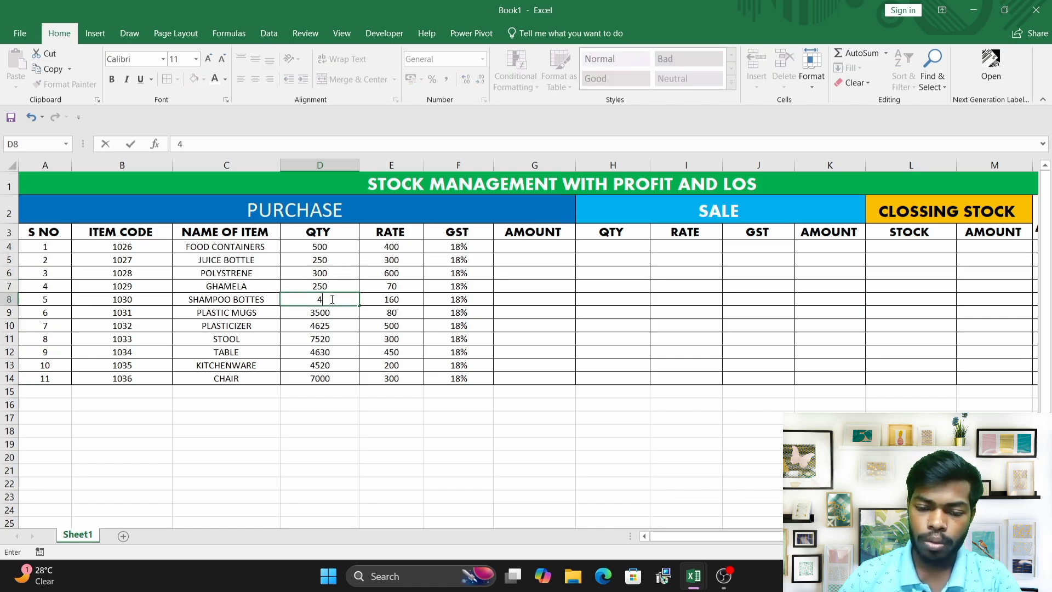
text(00)
click(325, 311)
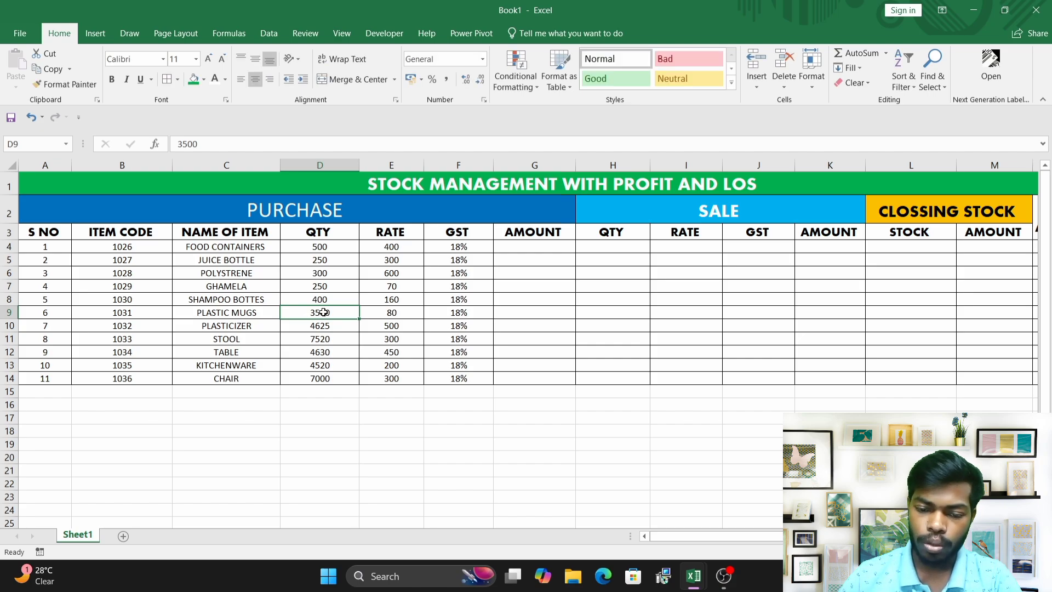
key(BackSpace)
text(200)
click(320, 326)
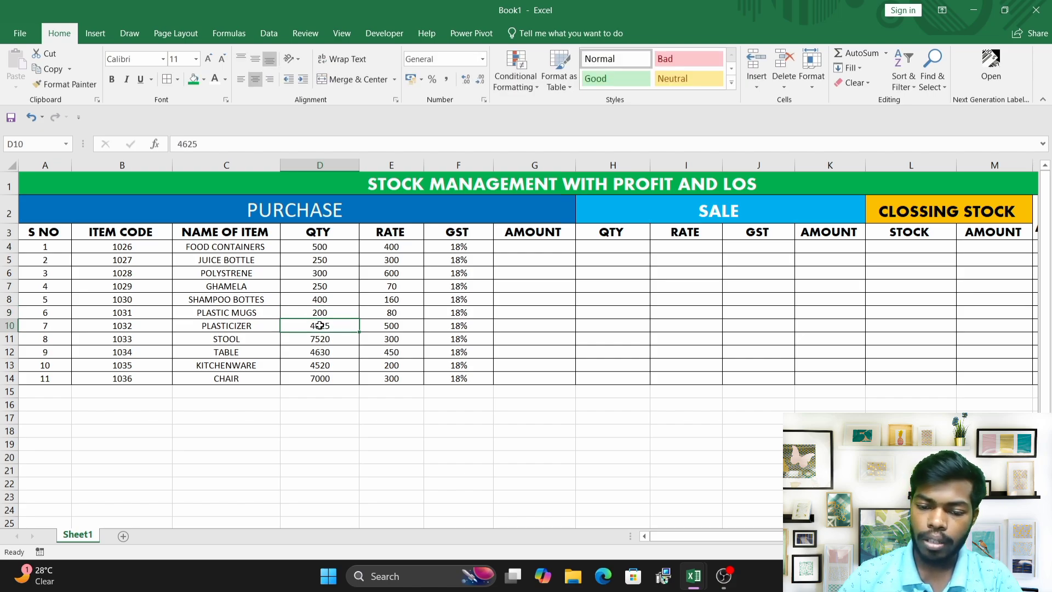
key(BackSpace)
text(250)
click(319, 337)
key(BackSpace)
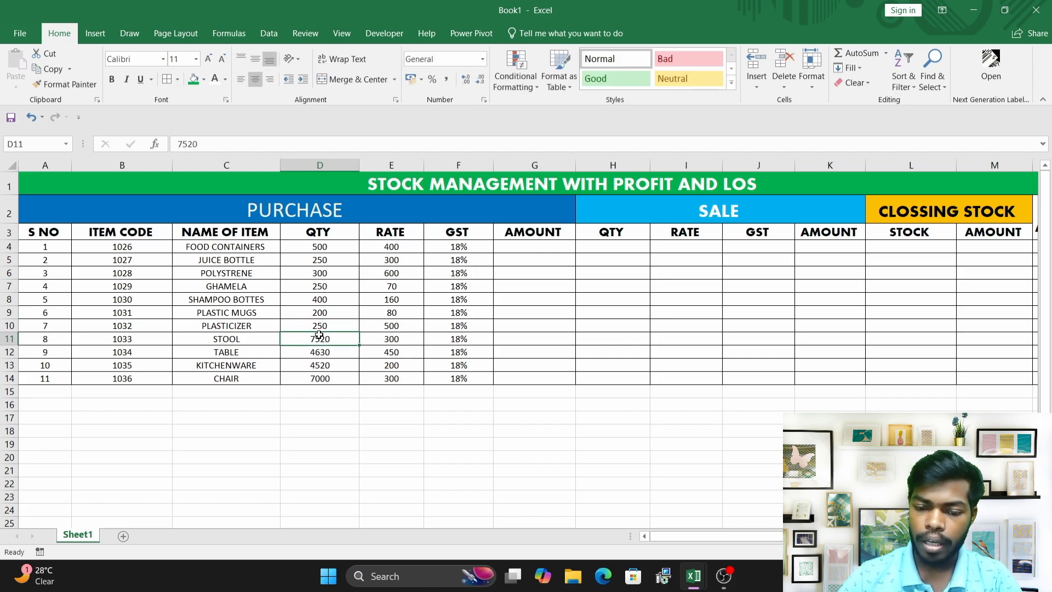
text(500)
Replace the QTY values in D12 to D14 with 600, 700 and 800.
click(321, 351)
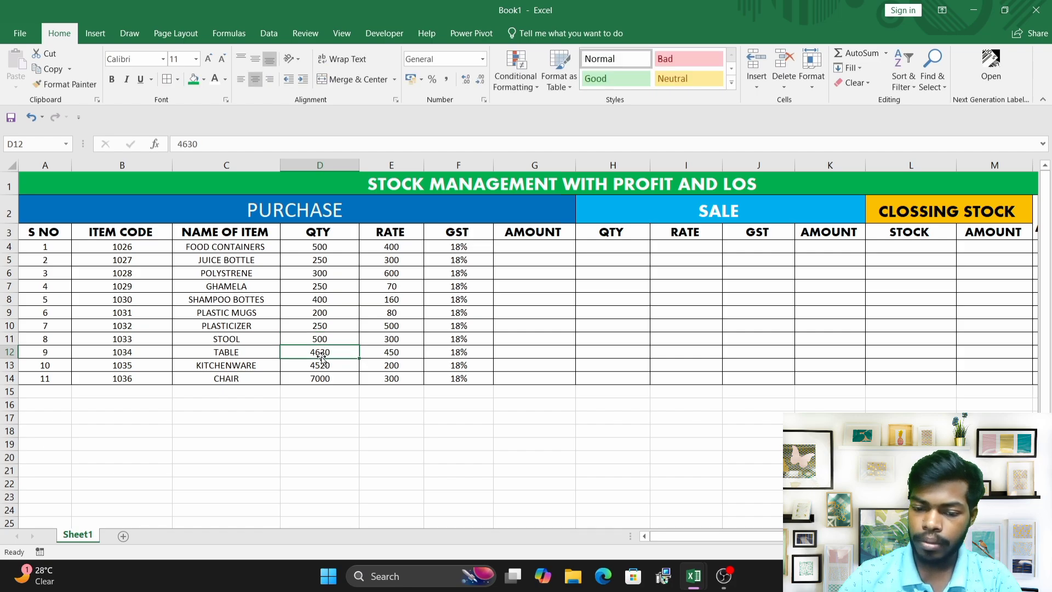
key(BackSpace)
text(600)
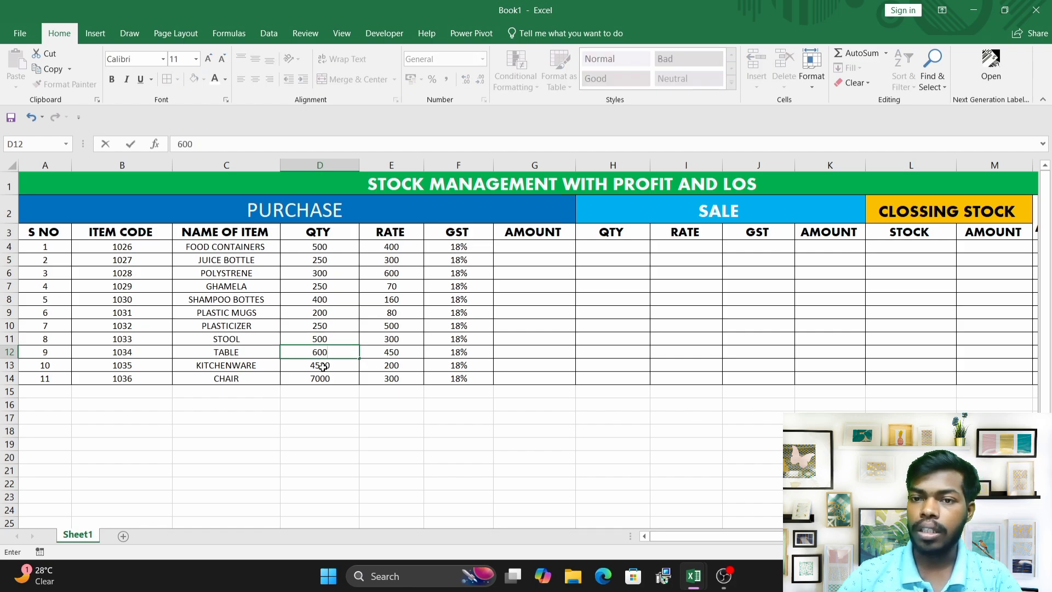
click(324, 365)
key(BackSpace)
text(700)
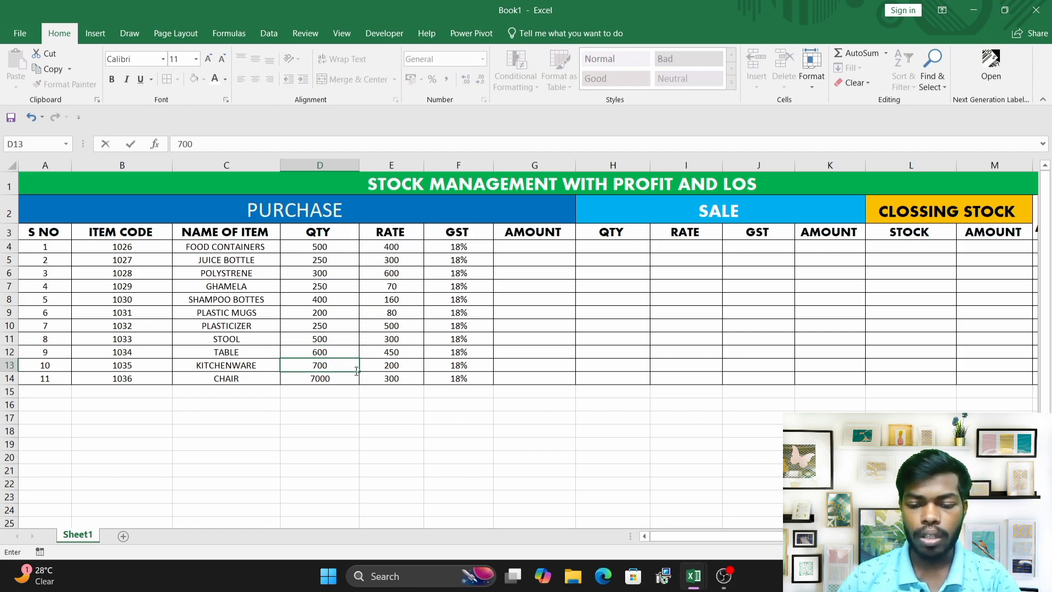
click(323, 377)
key(BackSpace)
text(800)
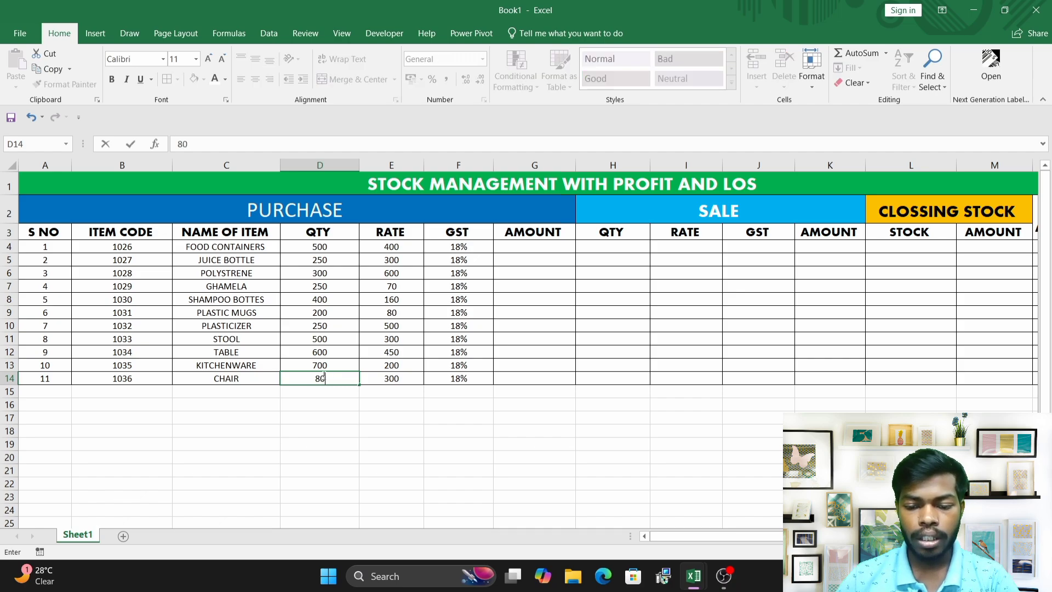
click(378, 356)
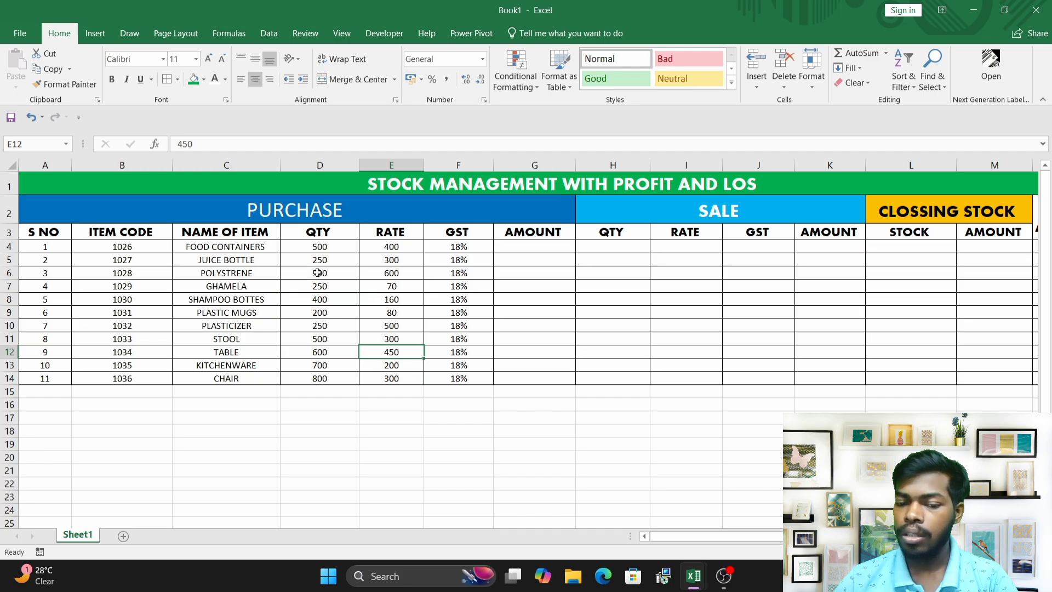
Enter the purchase amount formula =(D4*E4*F4)+(D4*E4) in cell G4.
click(235, 247)
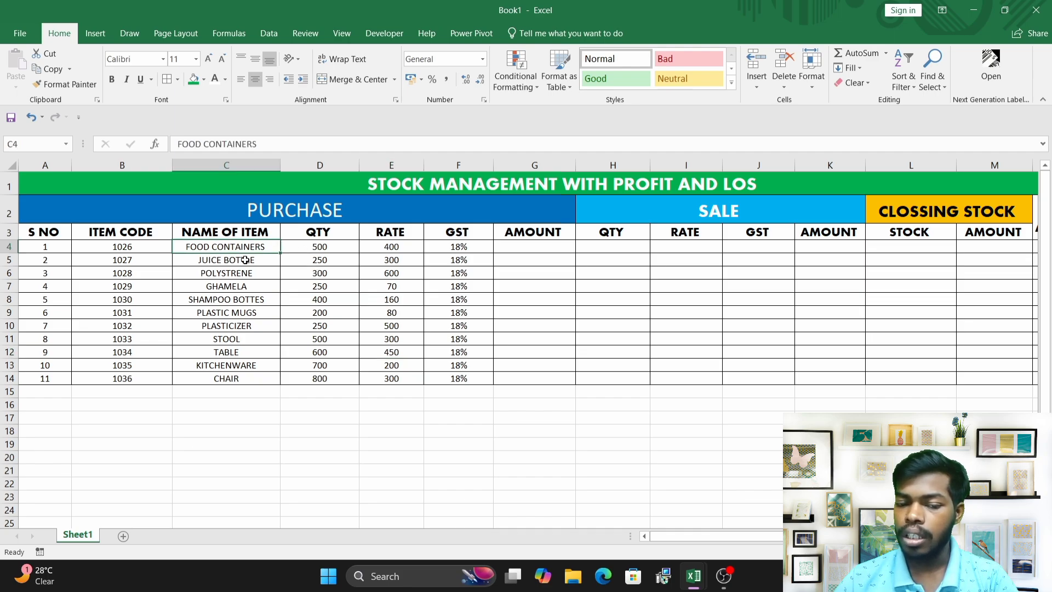
click(130, 244)
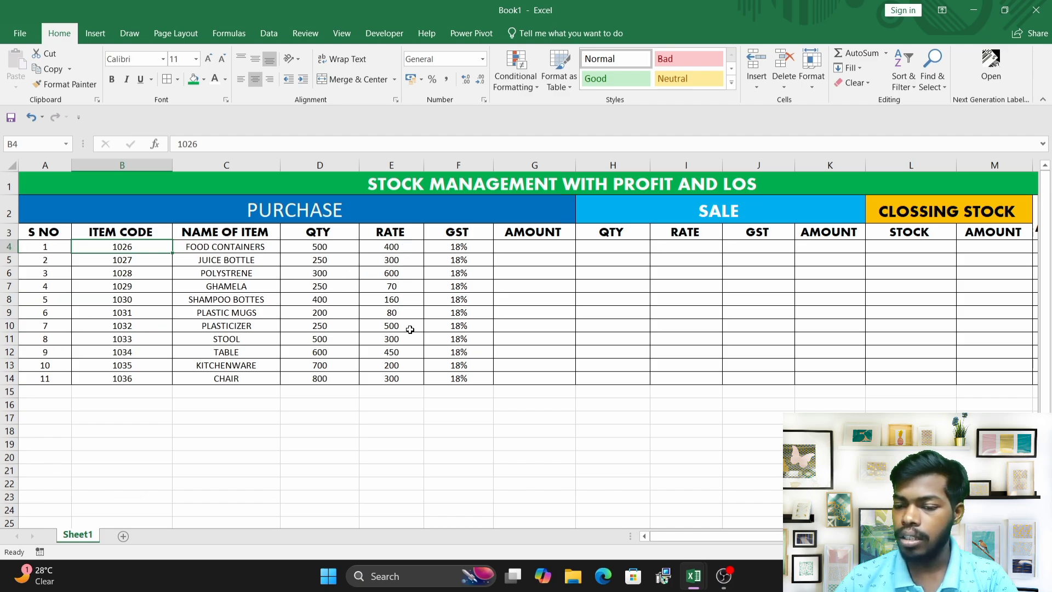
click(526, 245)
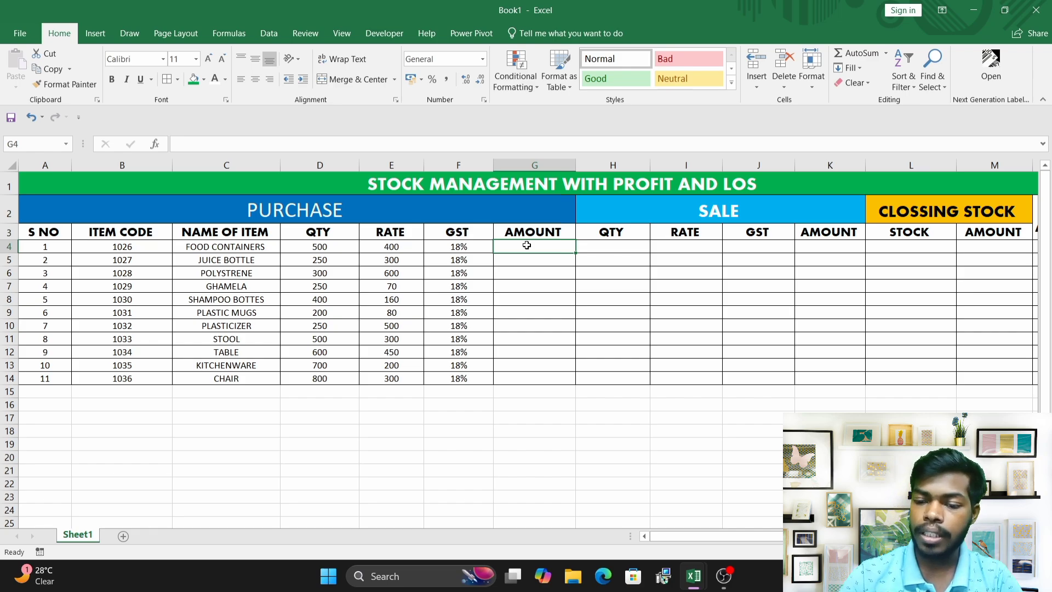
text(=)
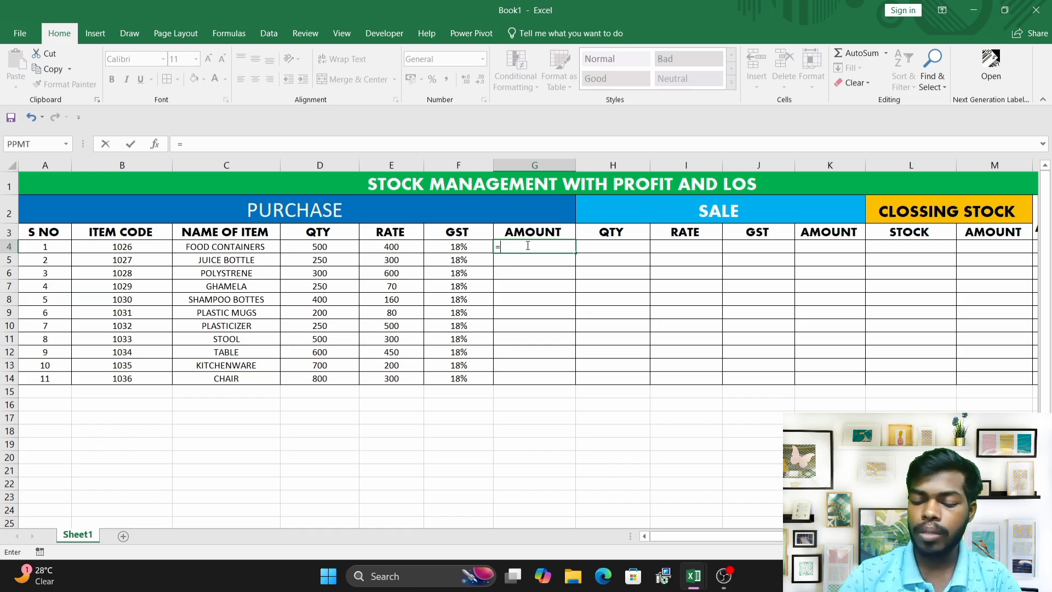
text(()
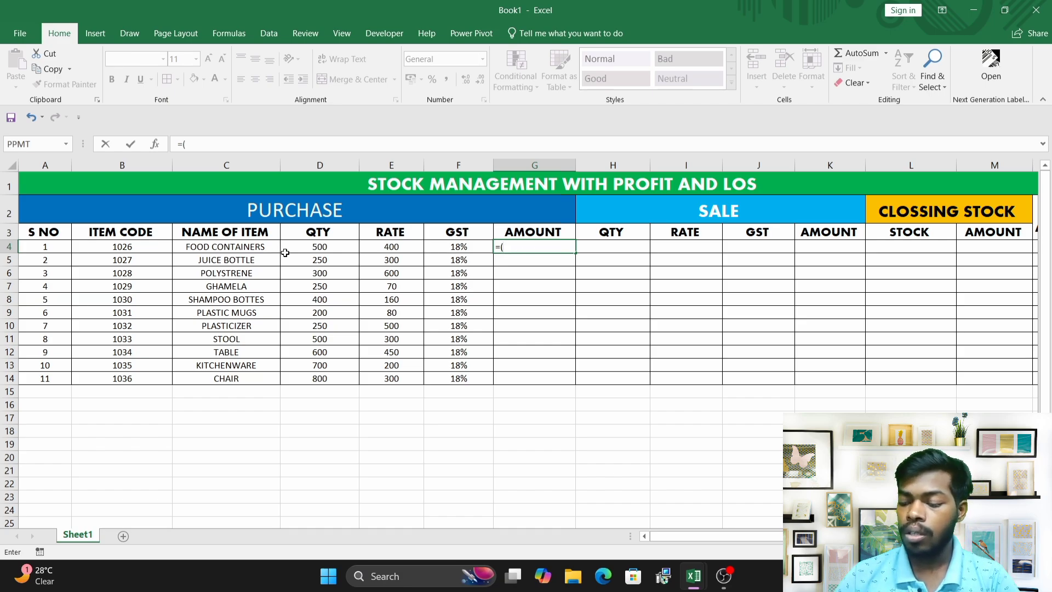
click(320, 247)
text(*)
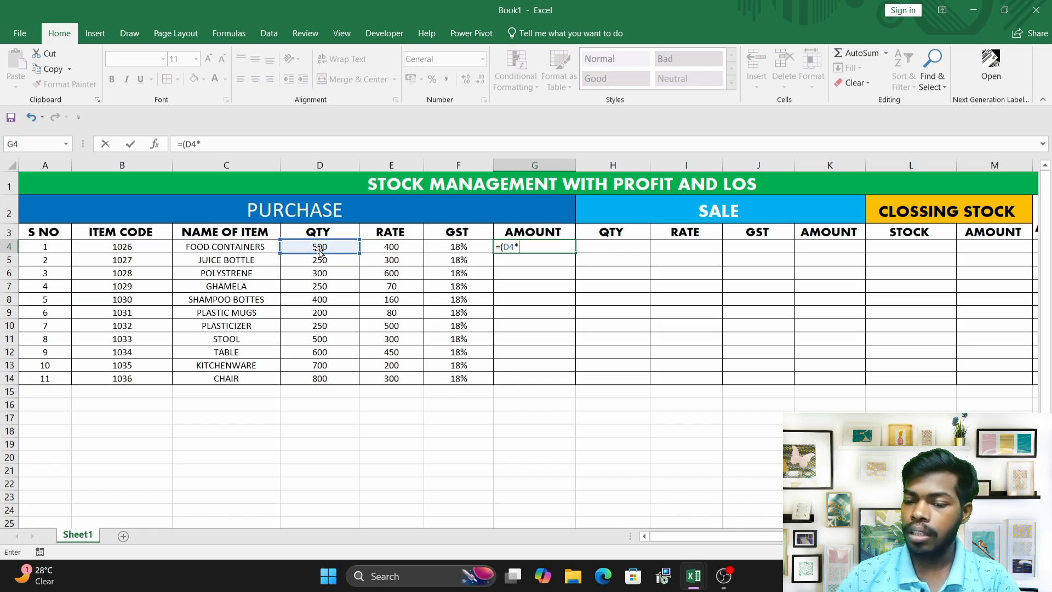
click(388, 247)
text(*)
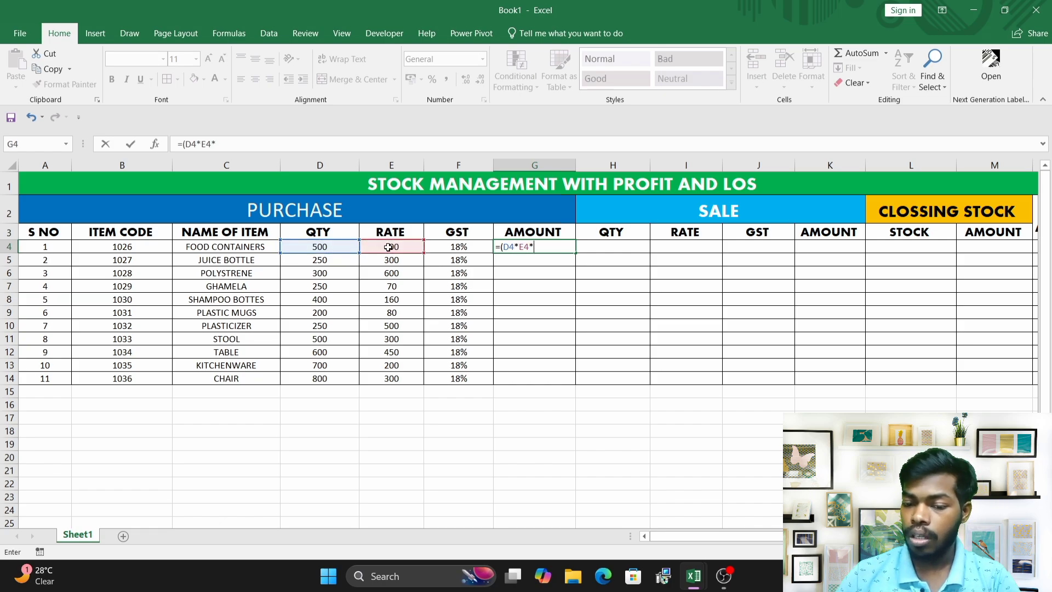
click(472, 247)
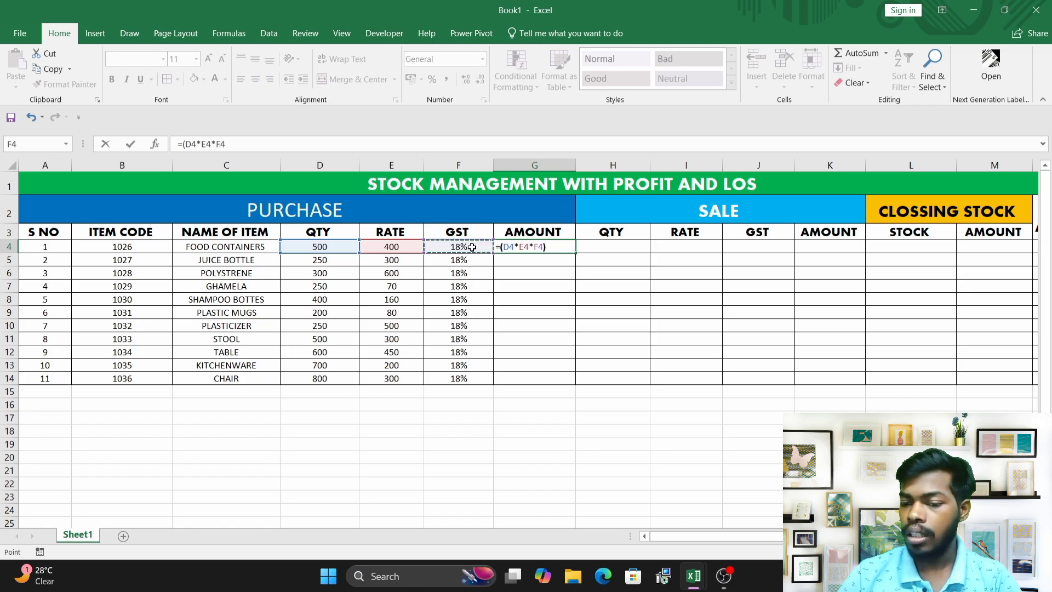
text()+()
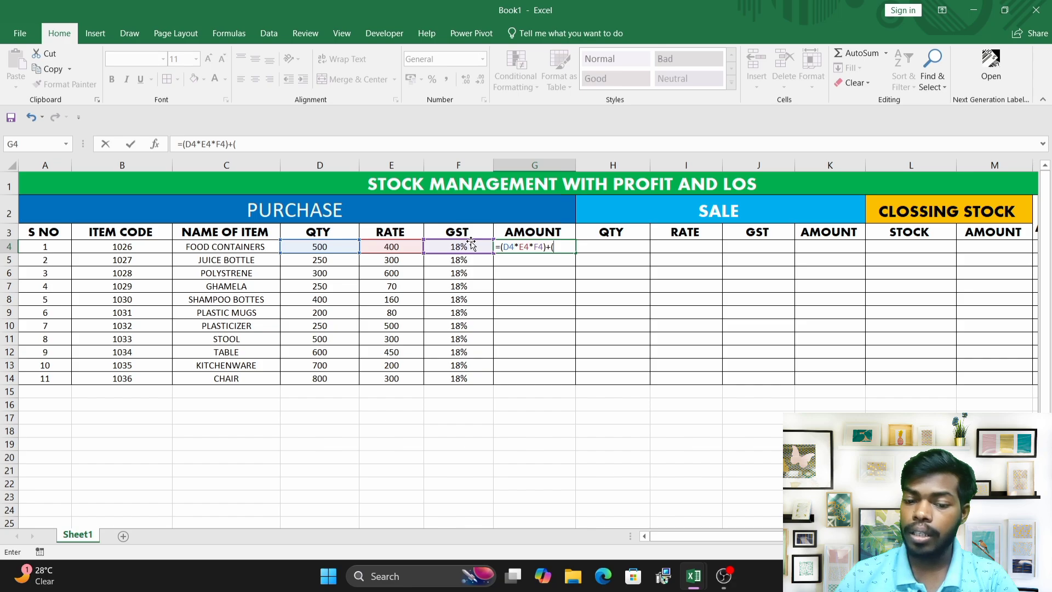
click(321, 247)
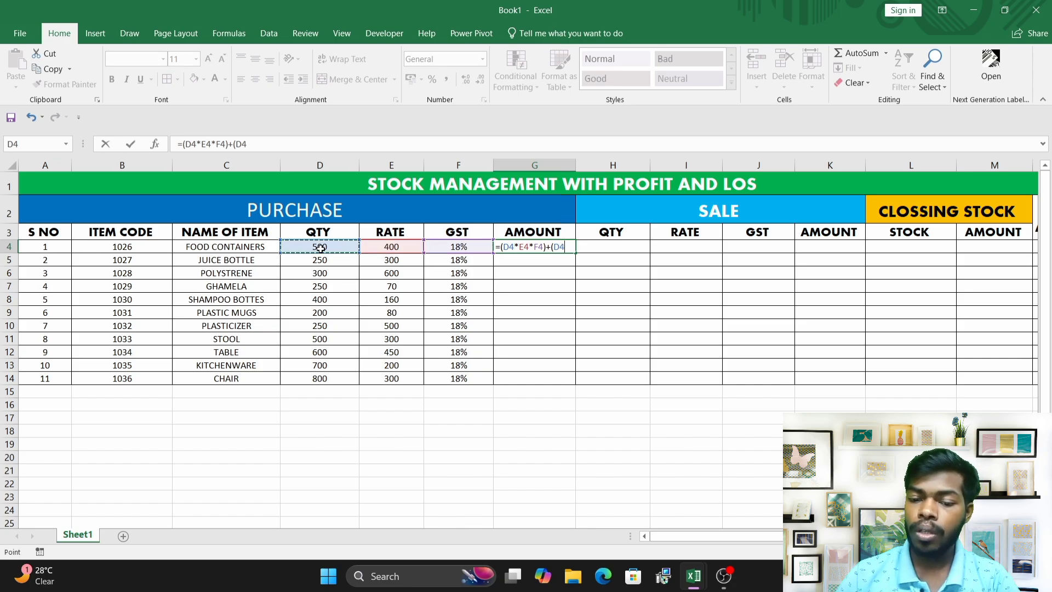
text(*)
click(392, 248)
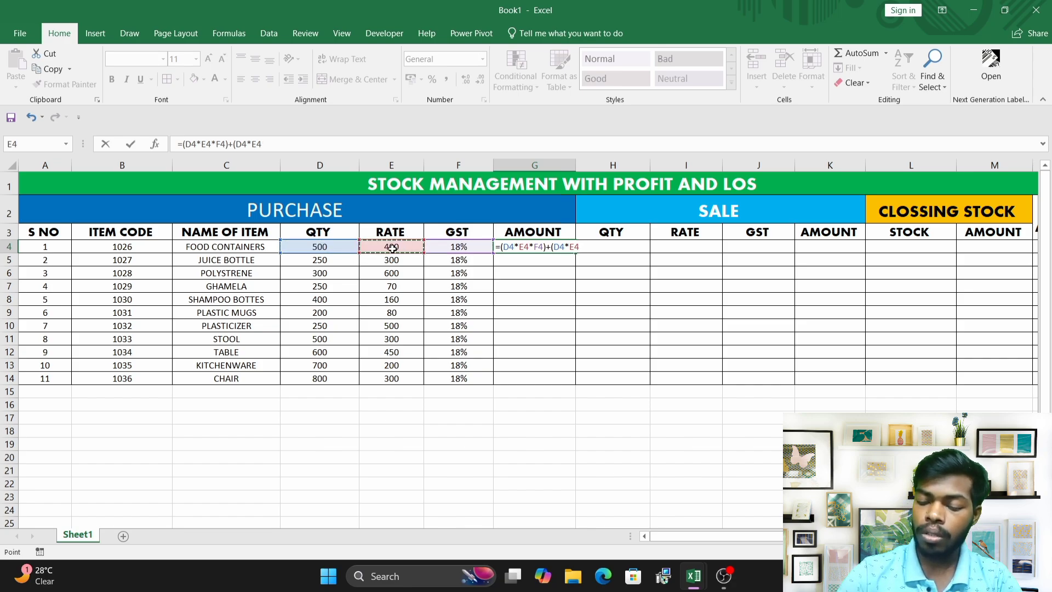
text())
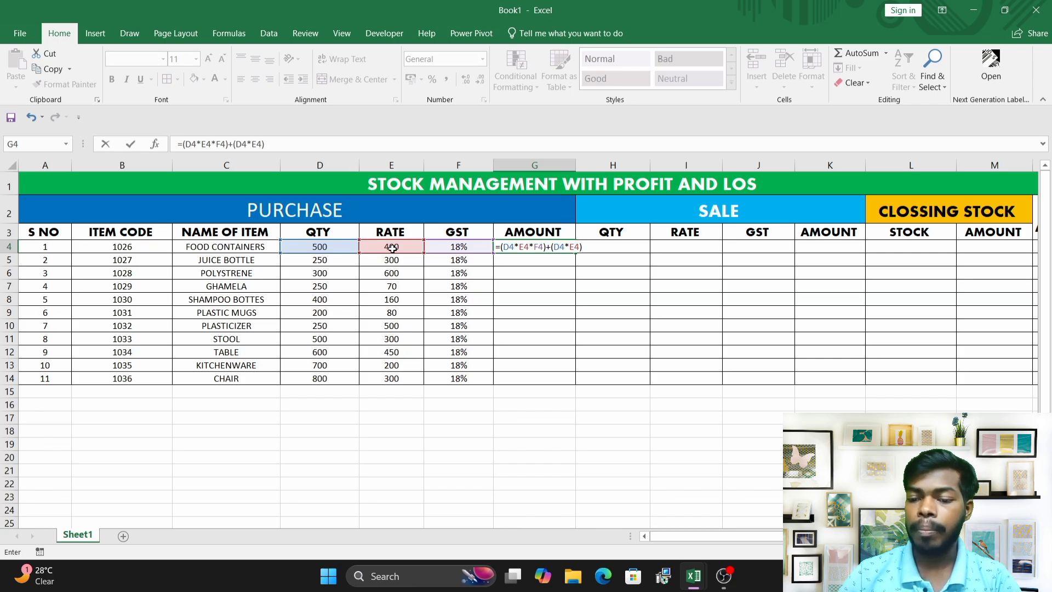
key(Return)
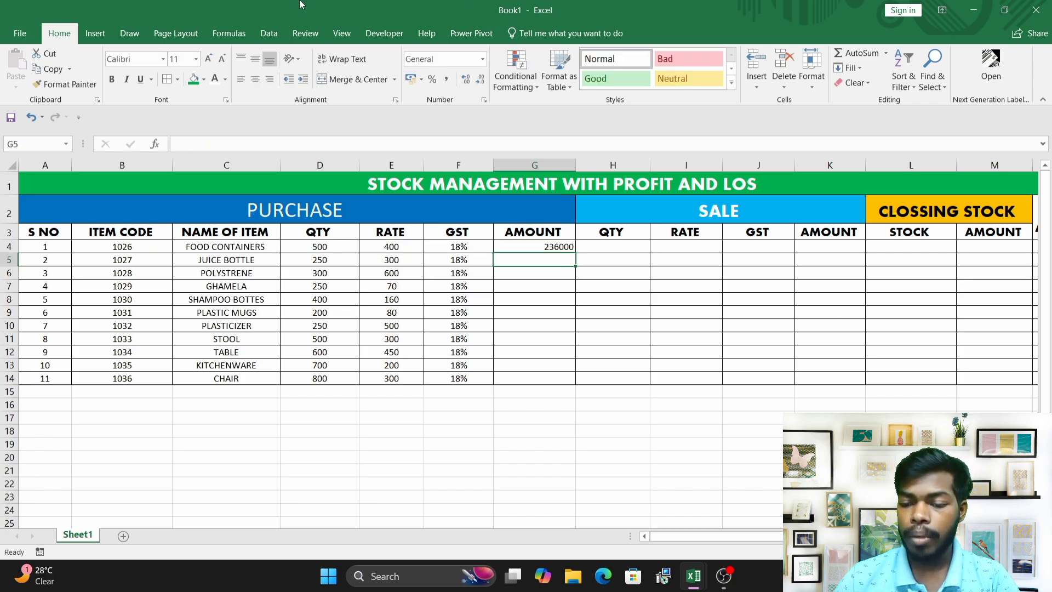
Center-align the amount in cell G4.
click(545, 247)
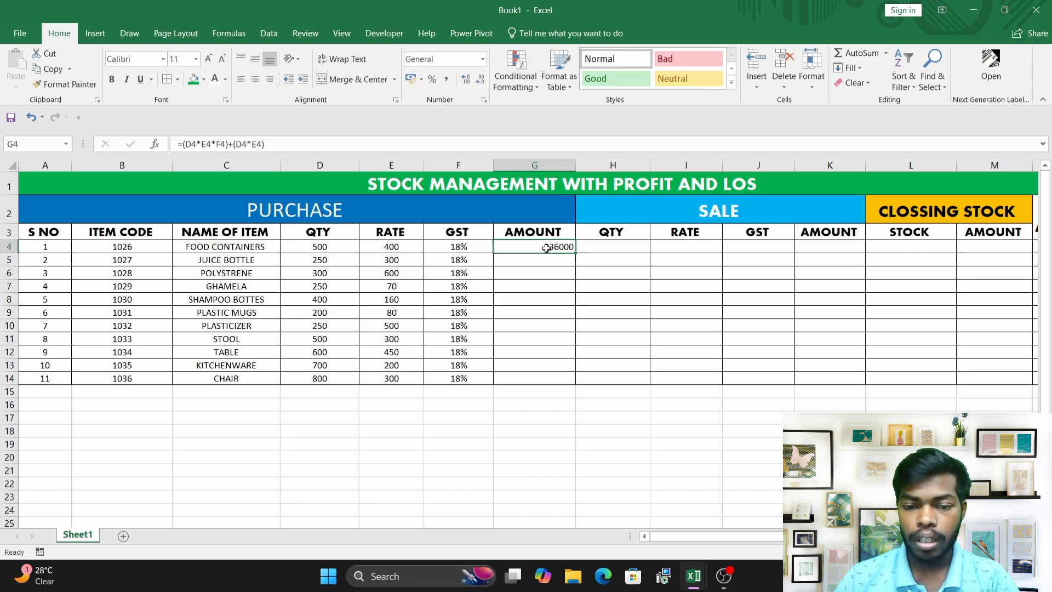
click(257, 82)
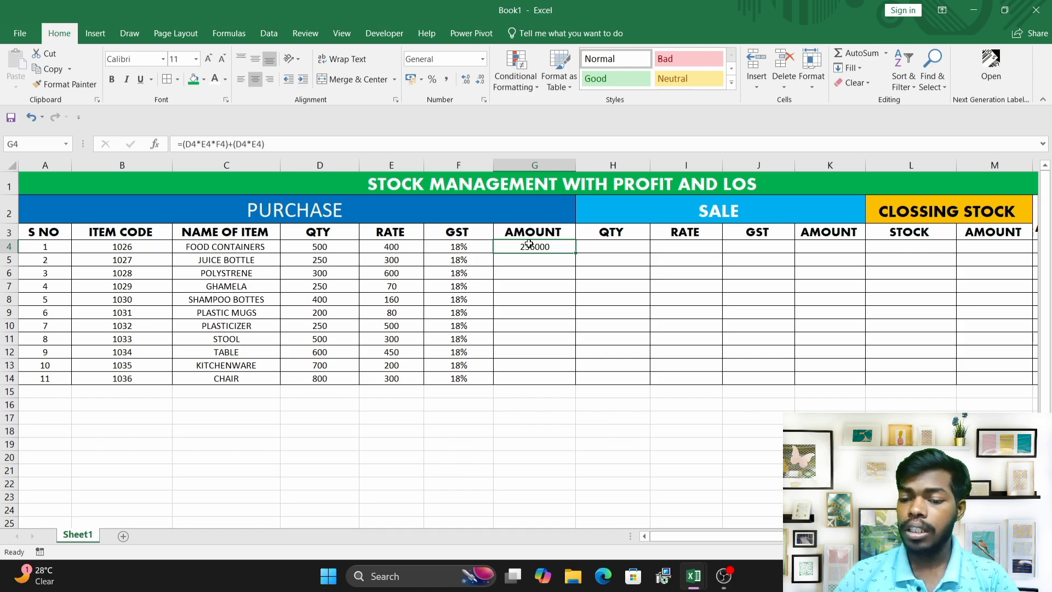
click(530, 273)
click(527, 249)
Enter the formula =(D5*E5)*(1+F5) in cell G5 and center-align it.
click(532, 261)
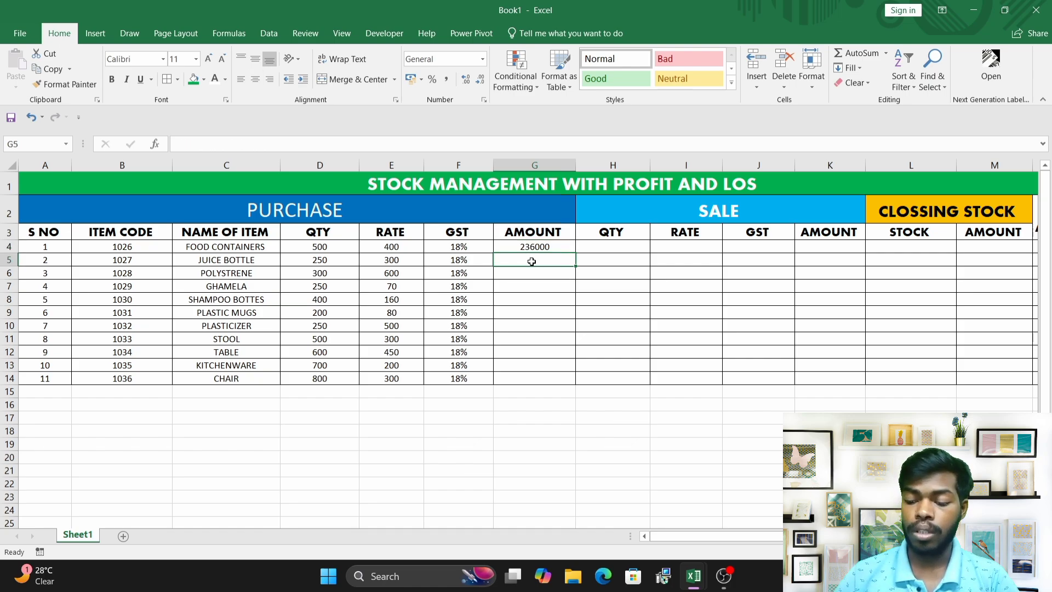
text(=)
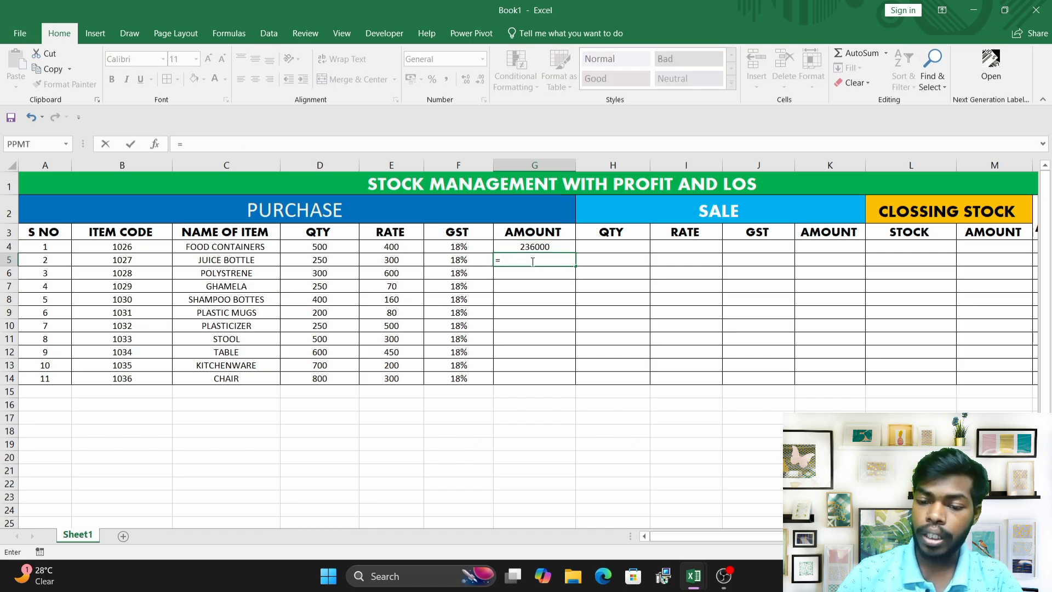
text(()
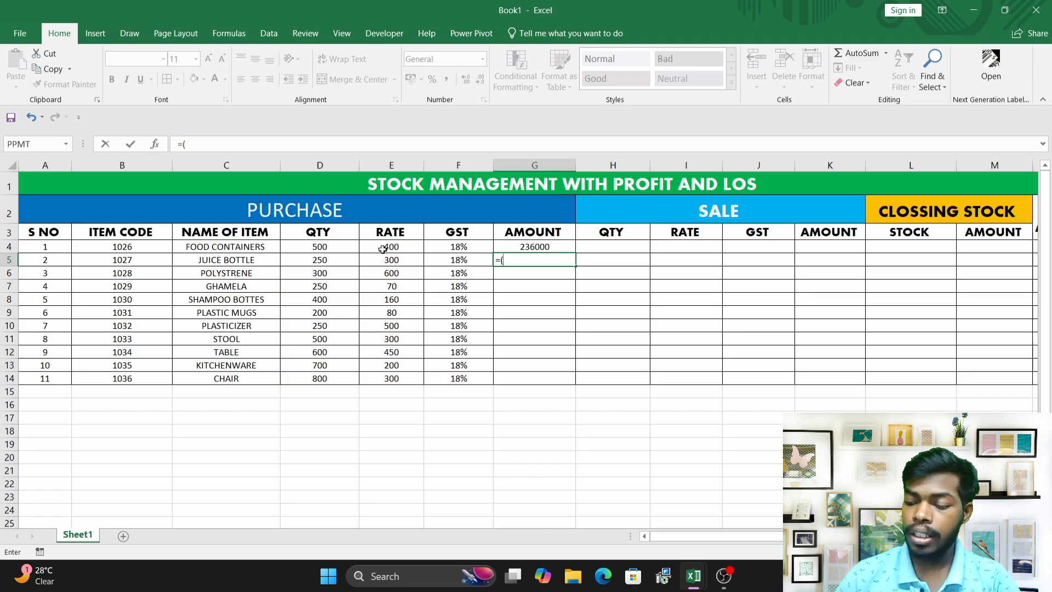
click(327, 261)
text(*)
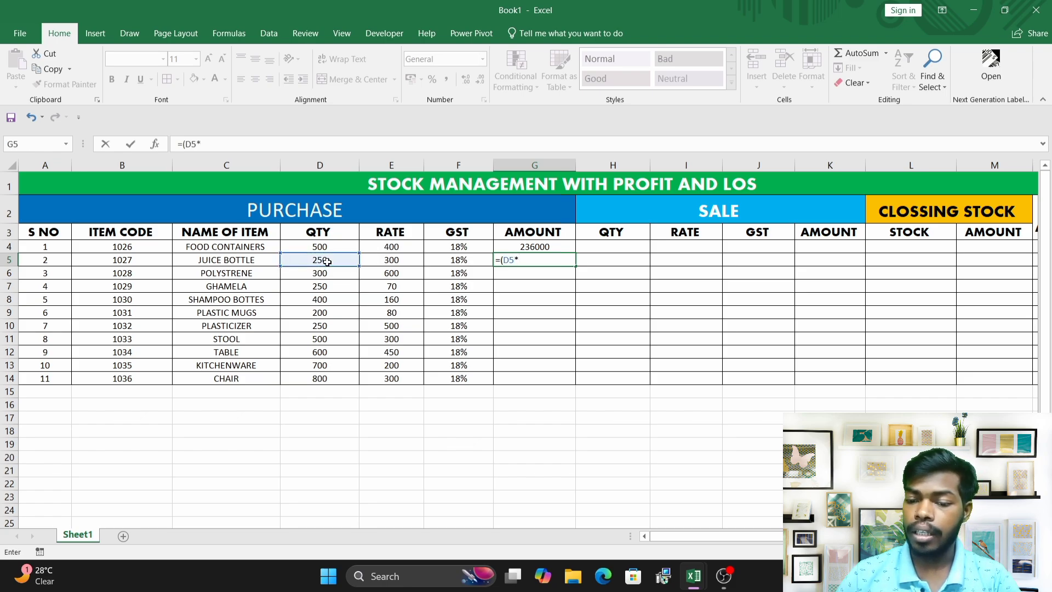
click(390, 258)
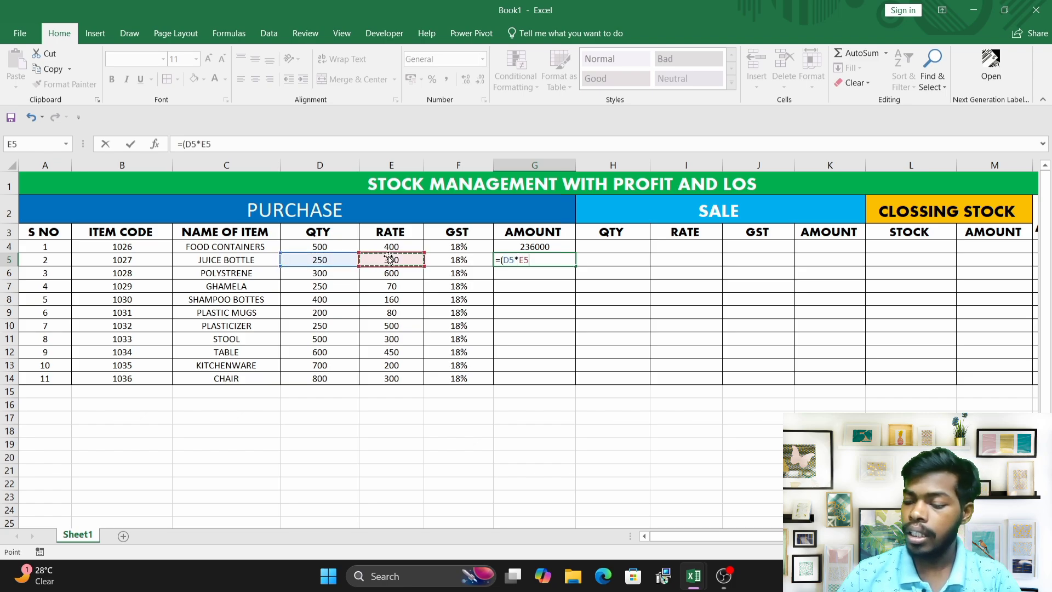
text()*(1)
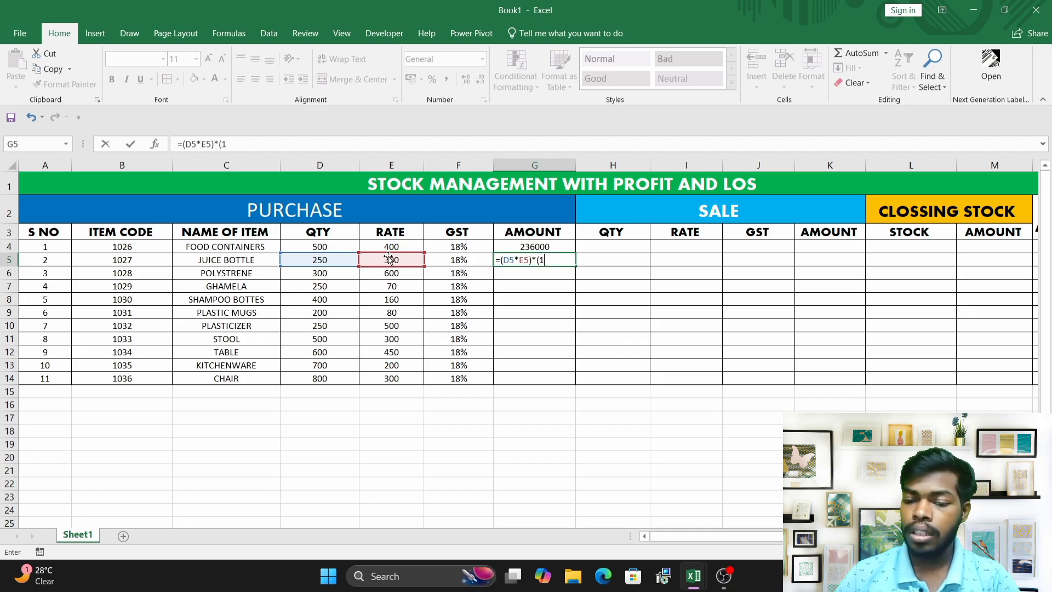
text(+)
click(451, 265)
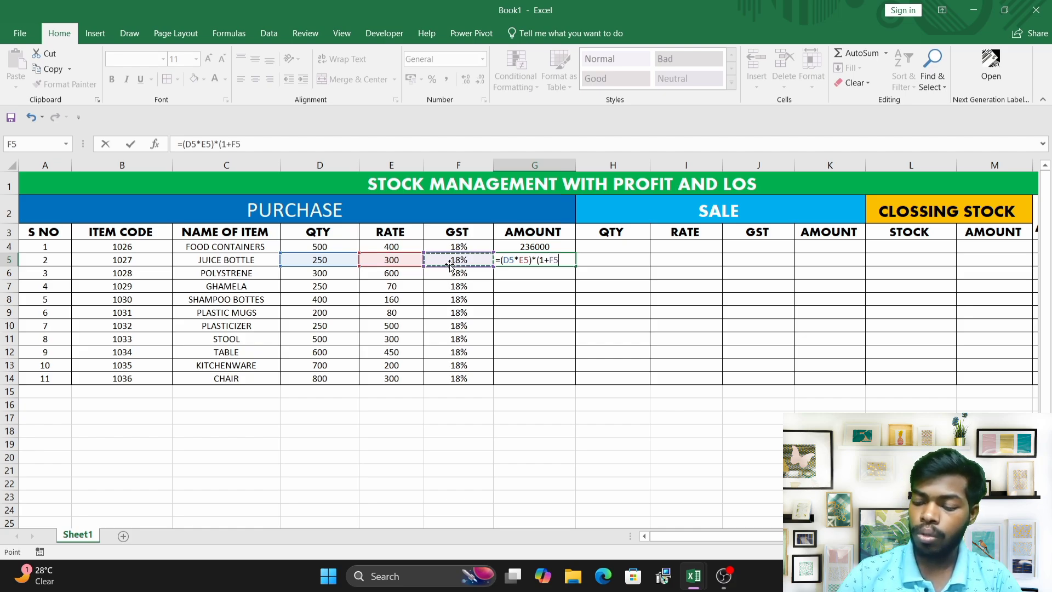
text())
key(Return)
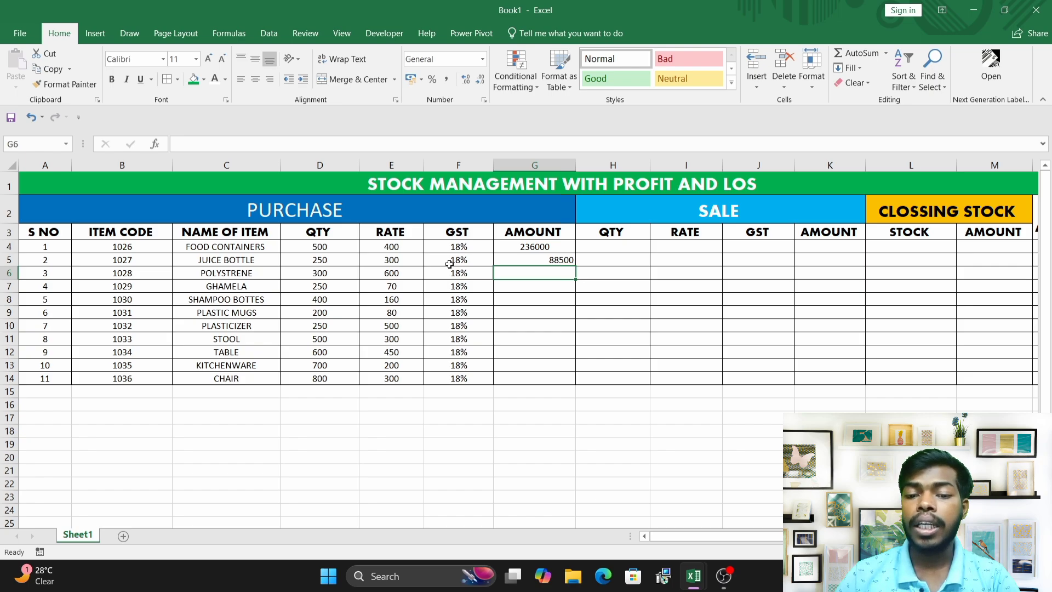
click(546, 259)
click(256, 79)
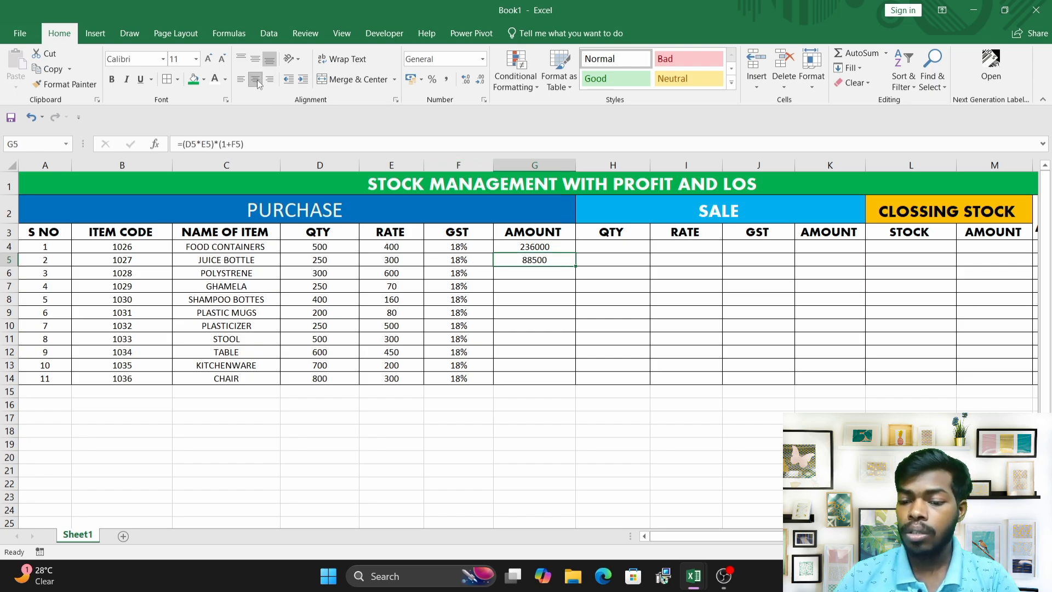
Fill the amount formula from G4 down through G14 for all purchase items.
click(563, 248)
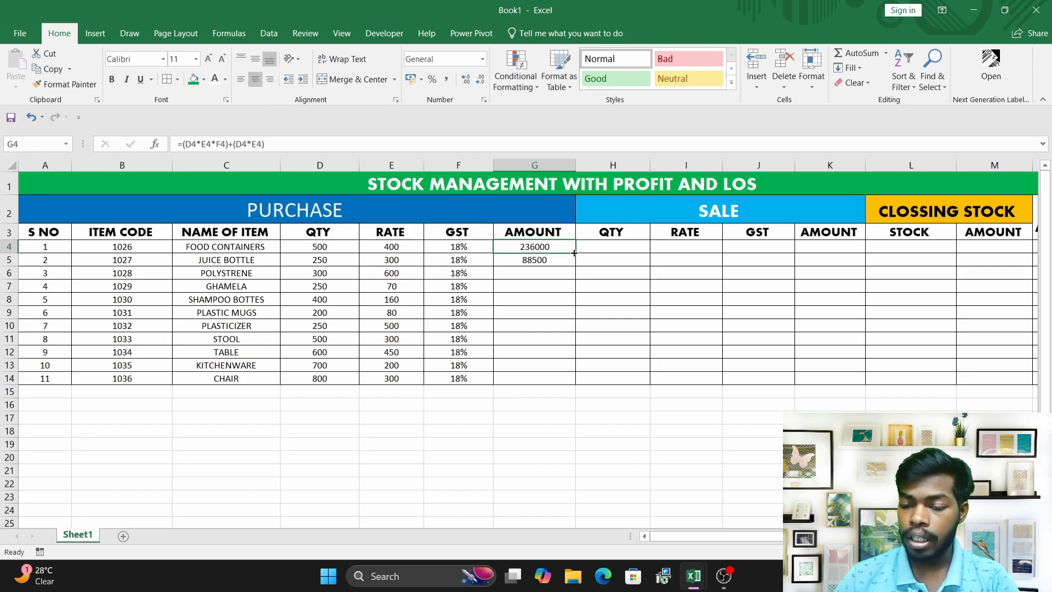
drag(575, 253, 561, 383)
click(554, 275)
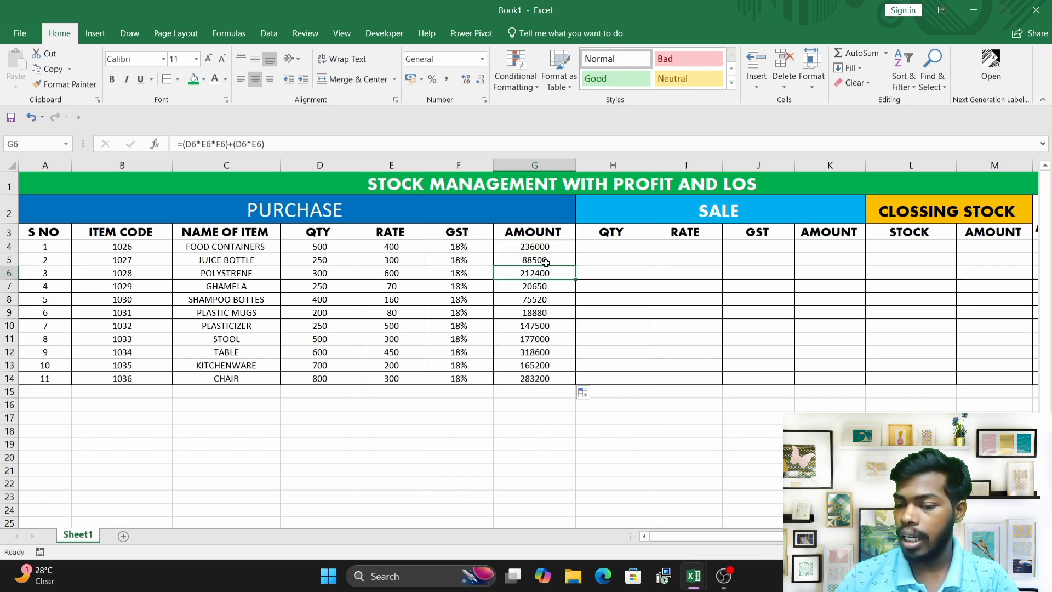
click(546, 262)
click(552, 300)
Enter 250 as the SALE QTY in cell H4 and center-align it.
click(603, 246)
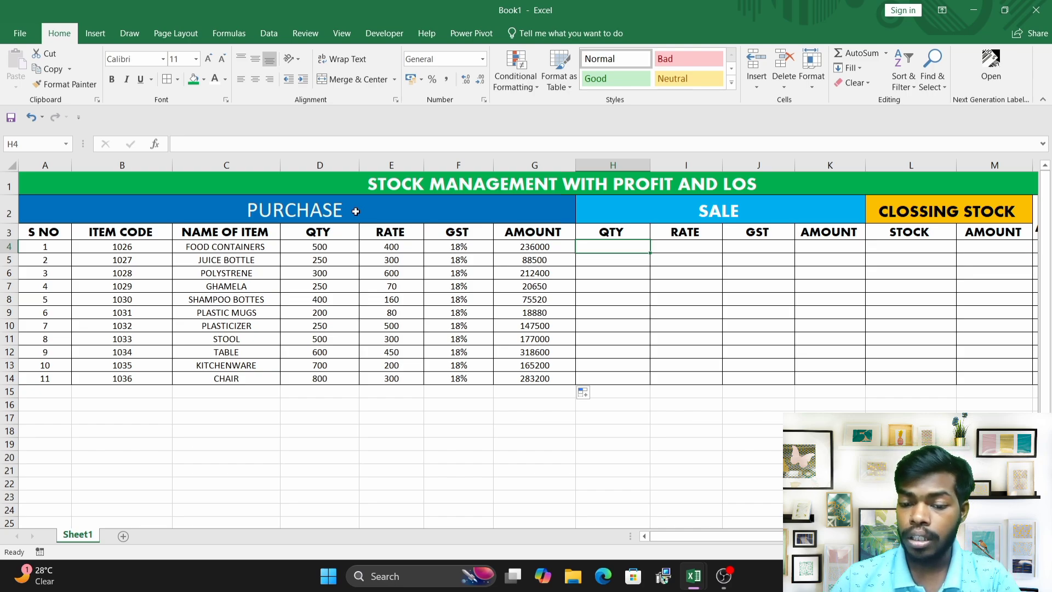
click(320, 249)
click(381, 247)
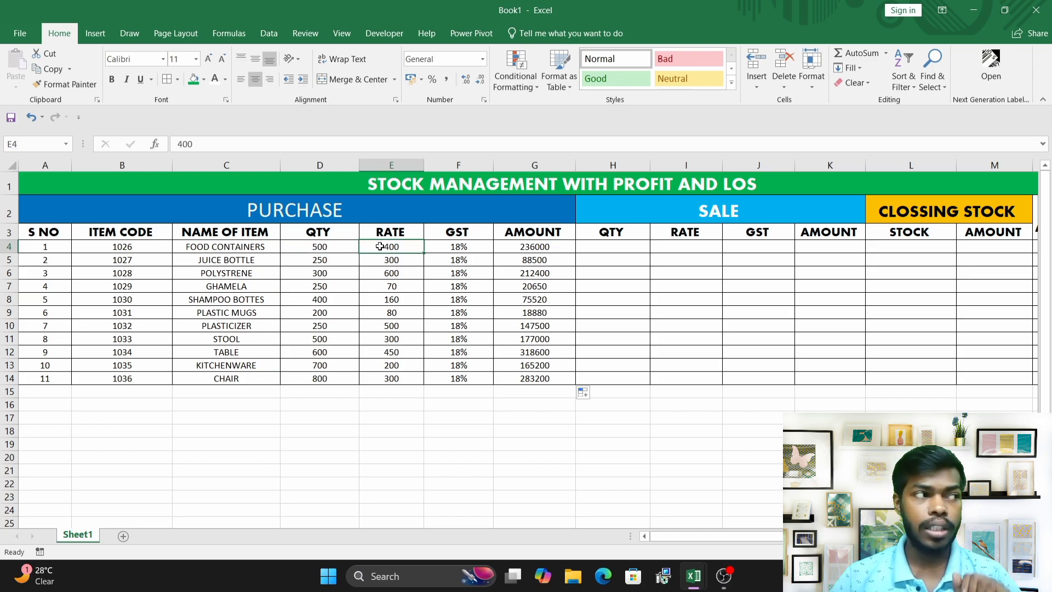
click(466, 251)
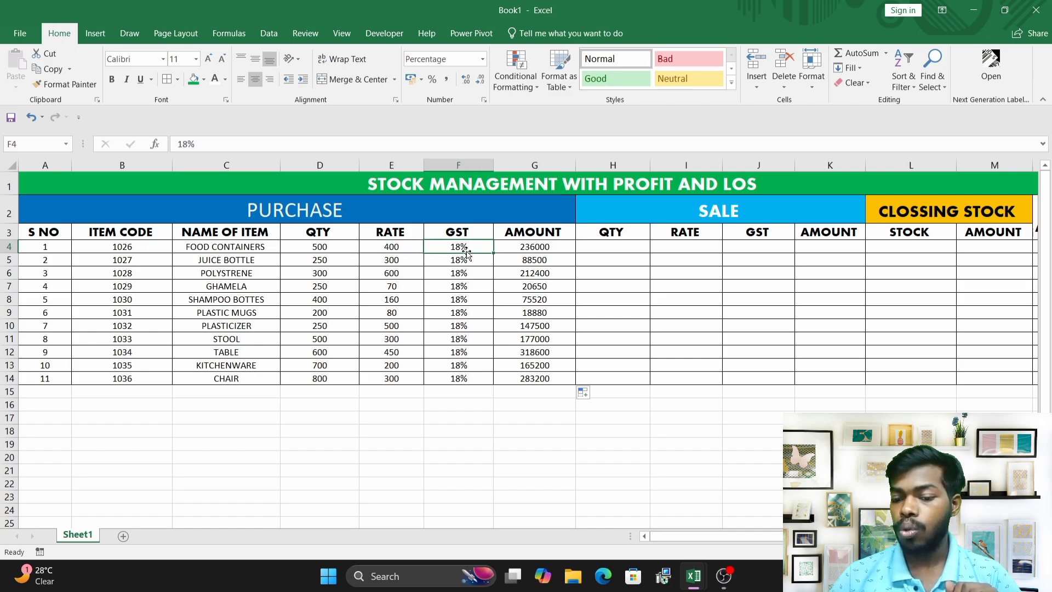
click(516, 248)
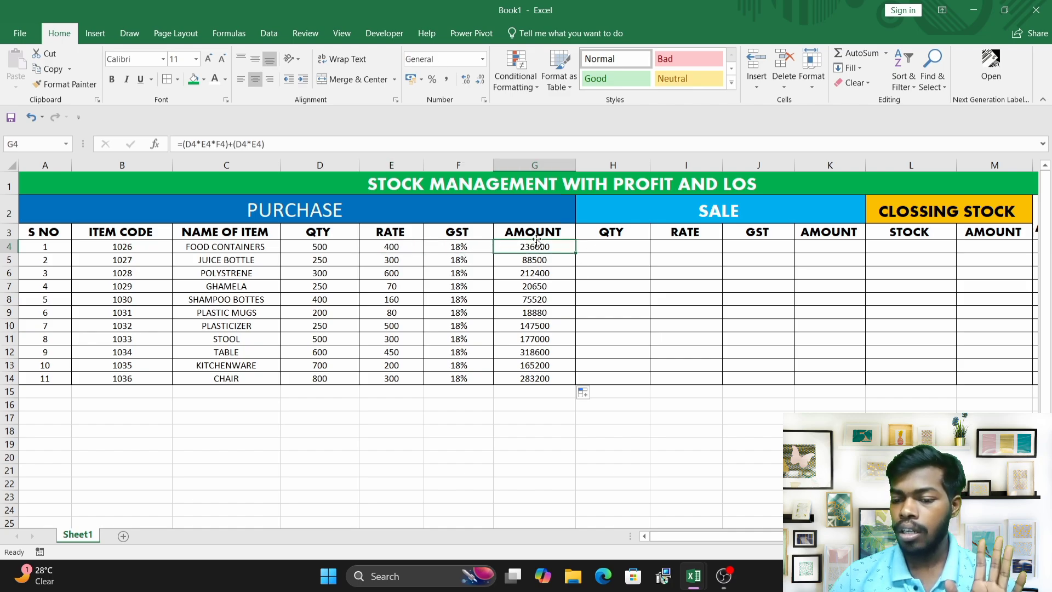
click(606, 252)
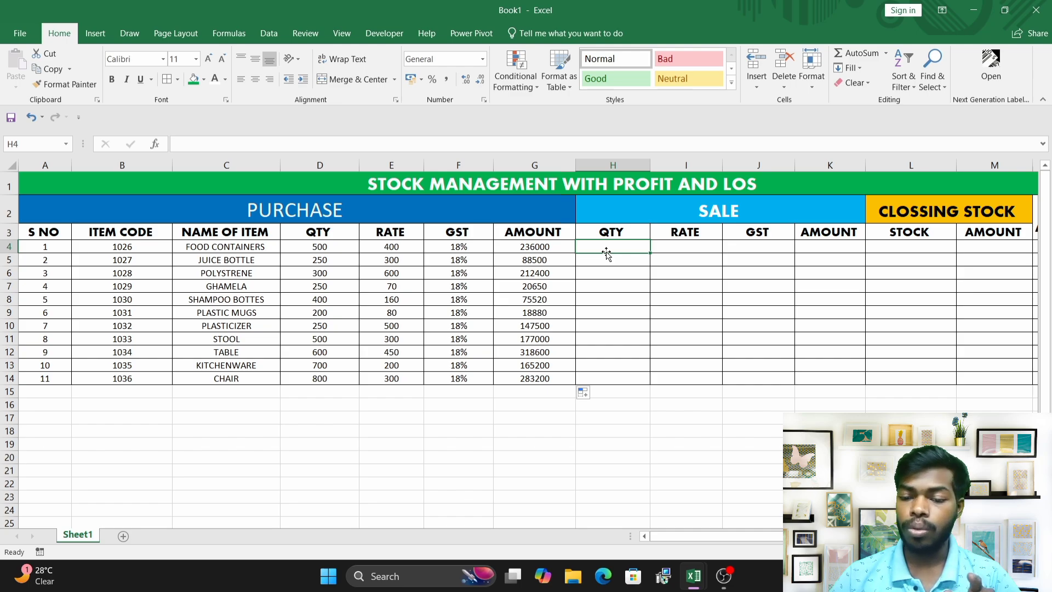
text(250)
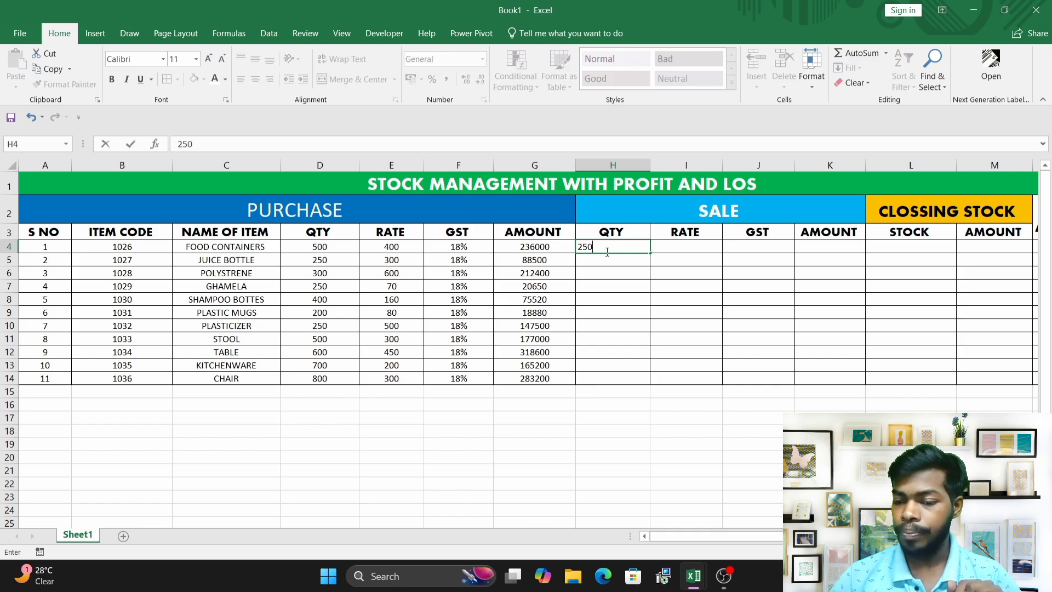
click(635, 304)
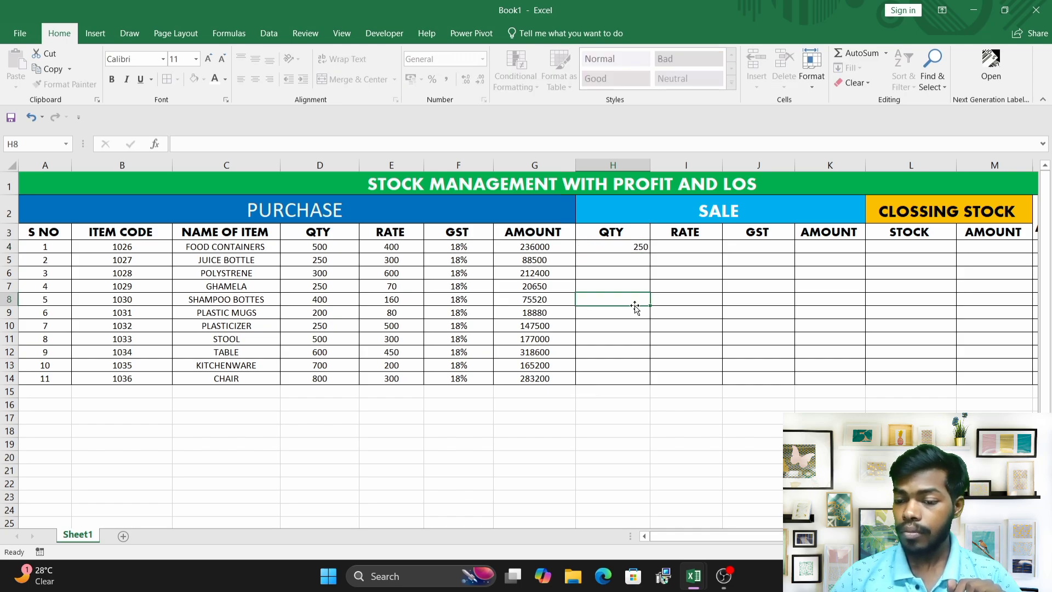
click(638, 247)
click(256, 80)
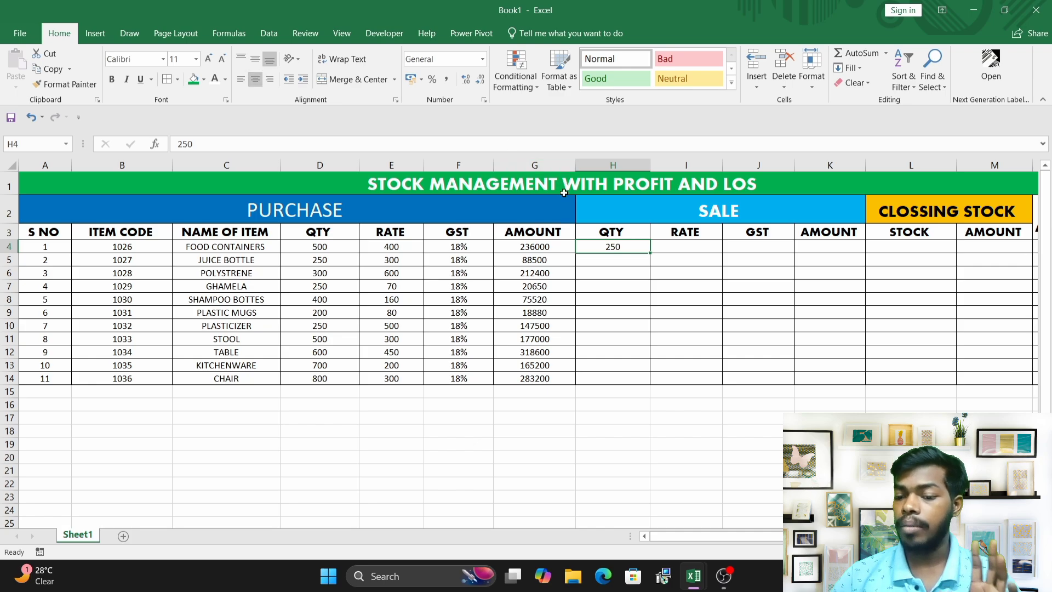
Enter SALE QTY values 150 and 250 in cells H5 and H6.
click(594, 260)
click(620, 245)
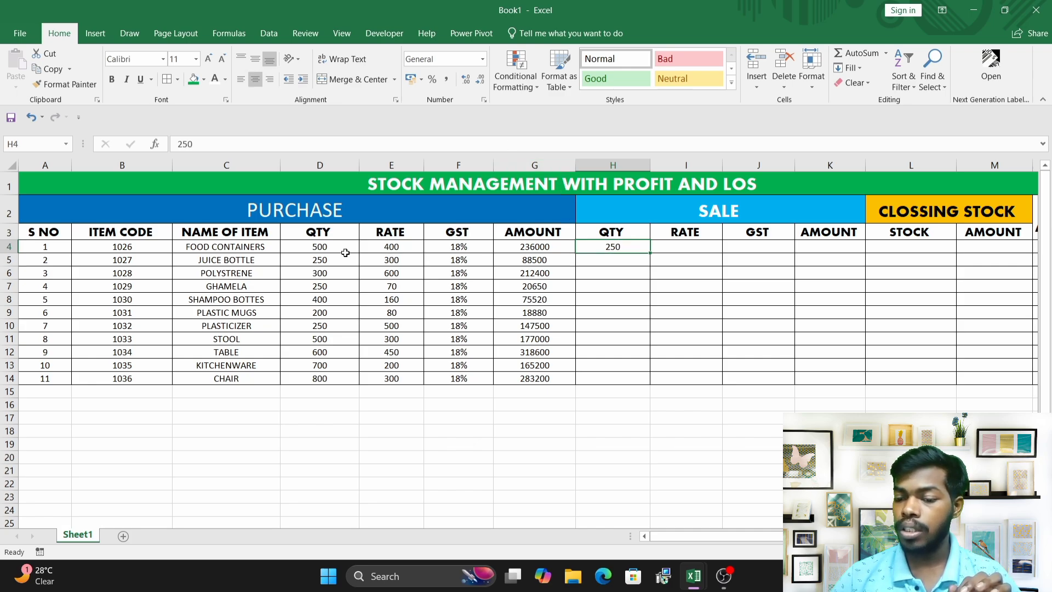
click(613, 263)
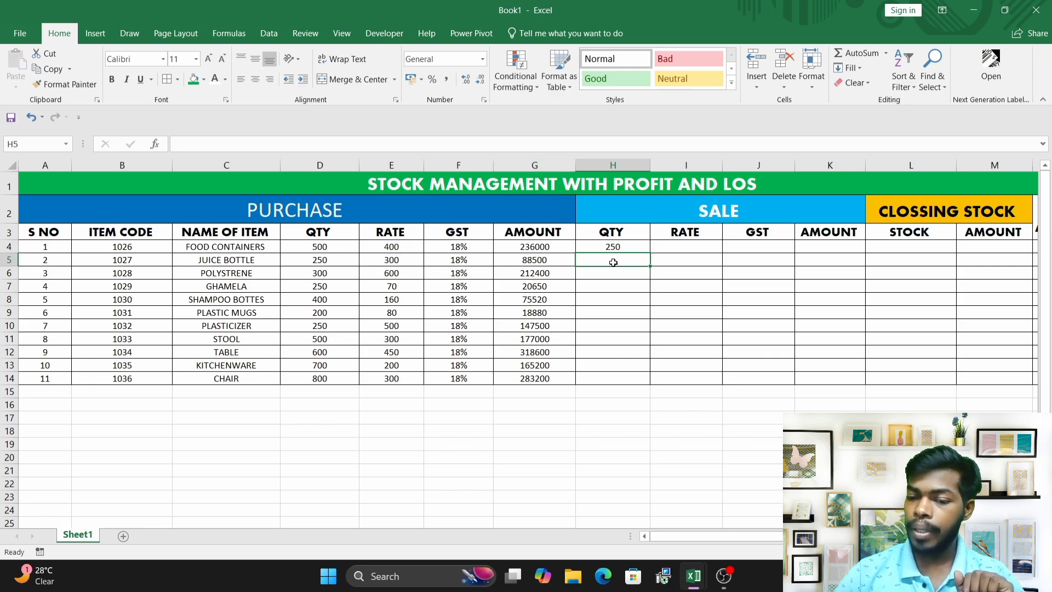
text(150)
key(Return)
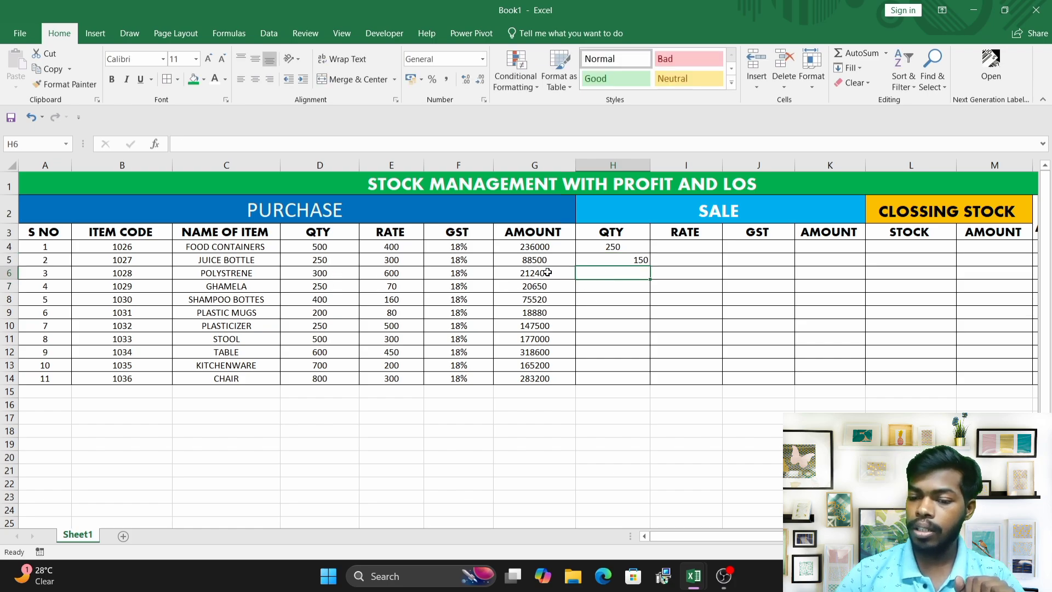
text(250)
key(Return)
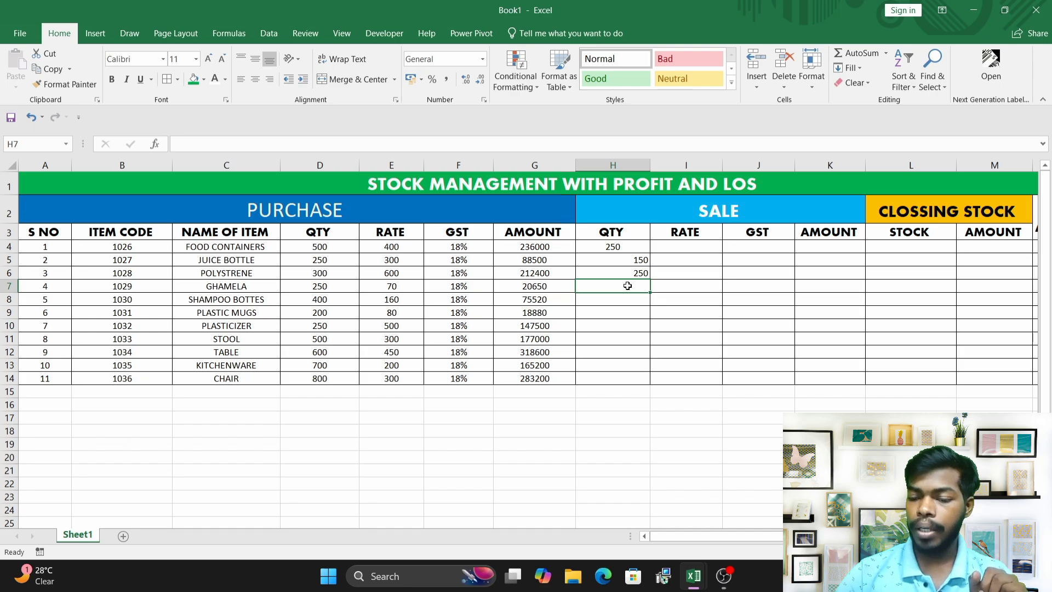
Enter 200 as the SALE QTY in cell H7.
text(250)
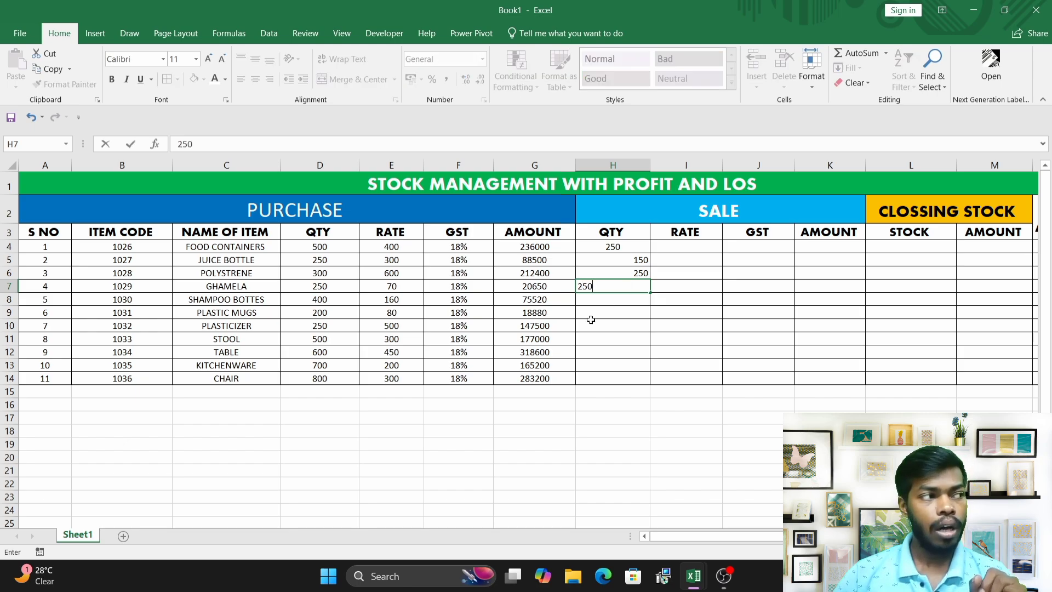
click(592, 321)
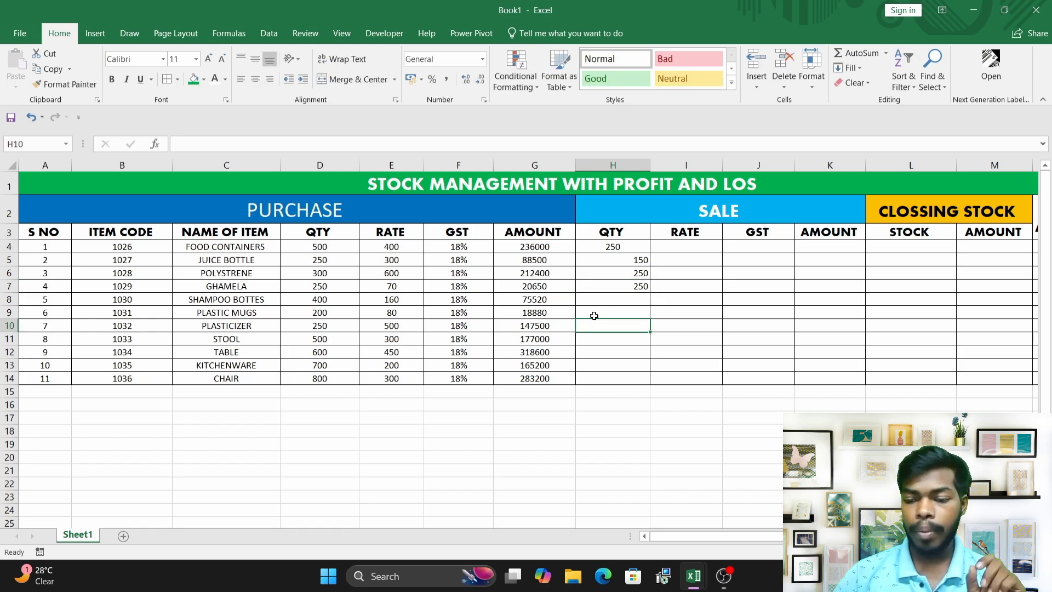
click(631, 289)
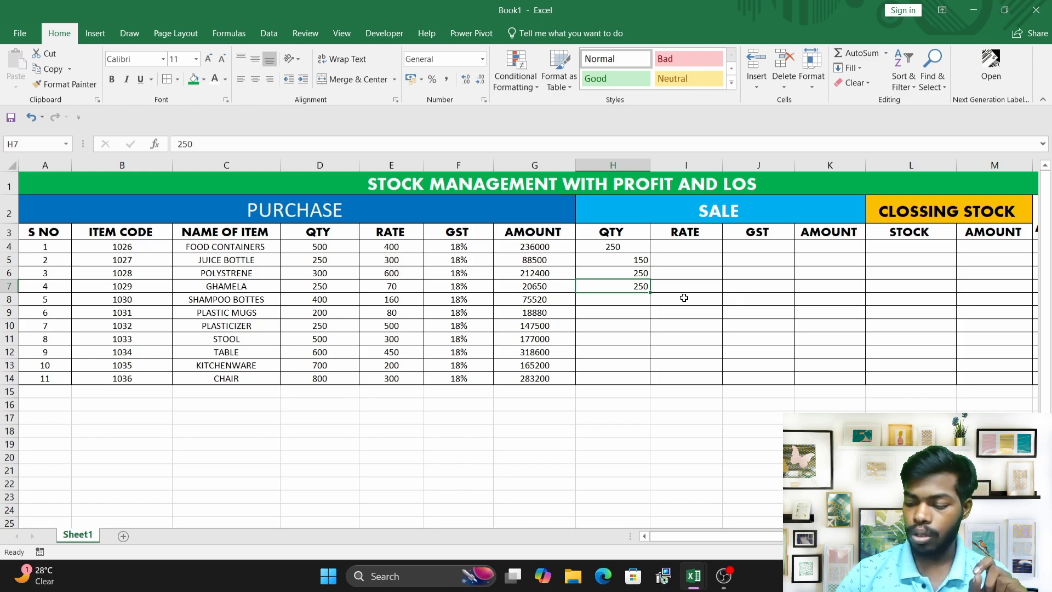
text(200)
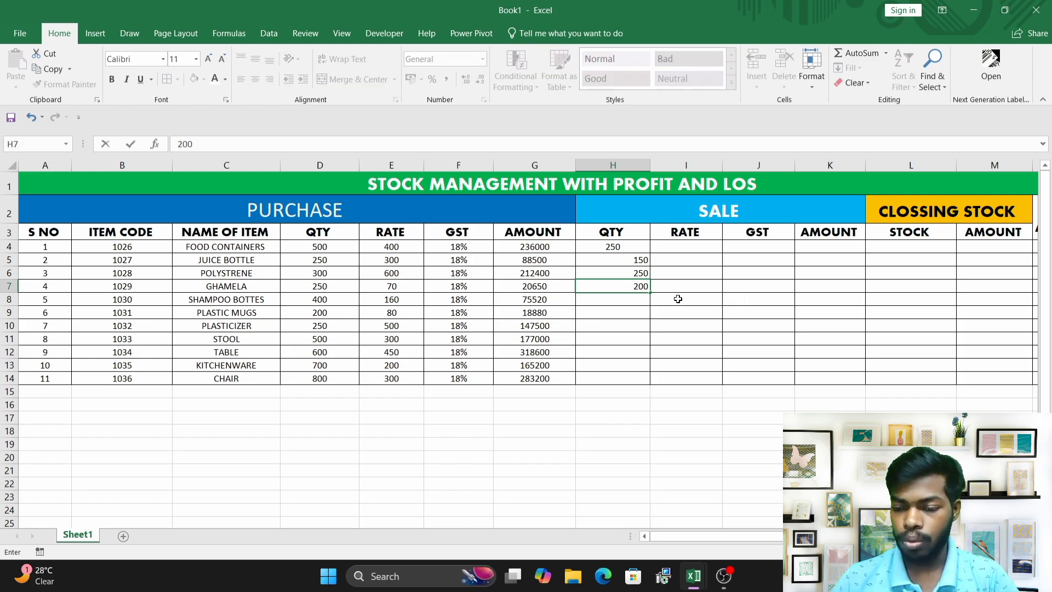
click(683, 298)
Enter SALE QTY values 300 and 120 in cells H8 and H9.
click(629, 297)
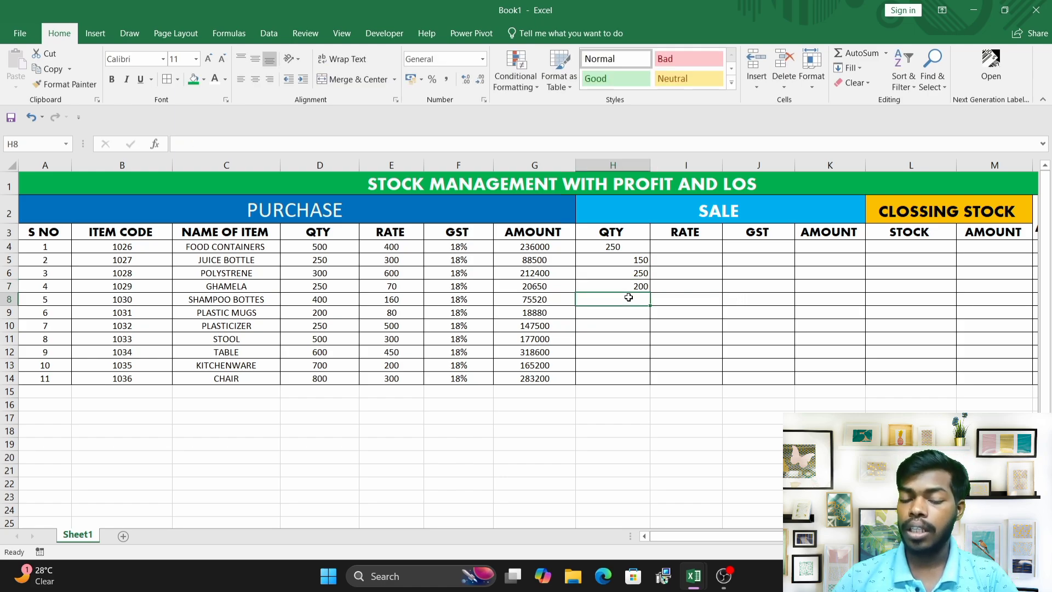
text(300)
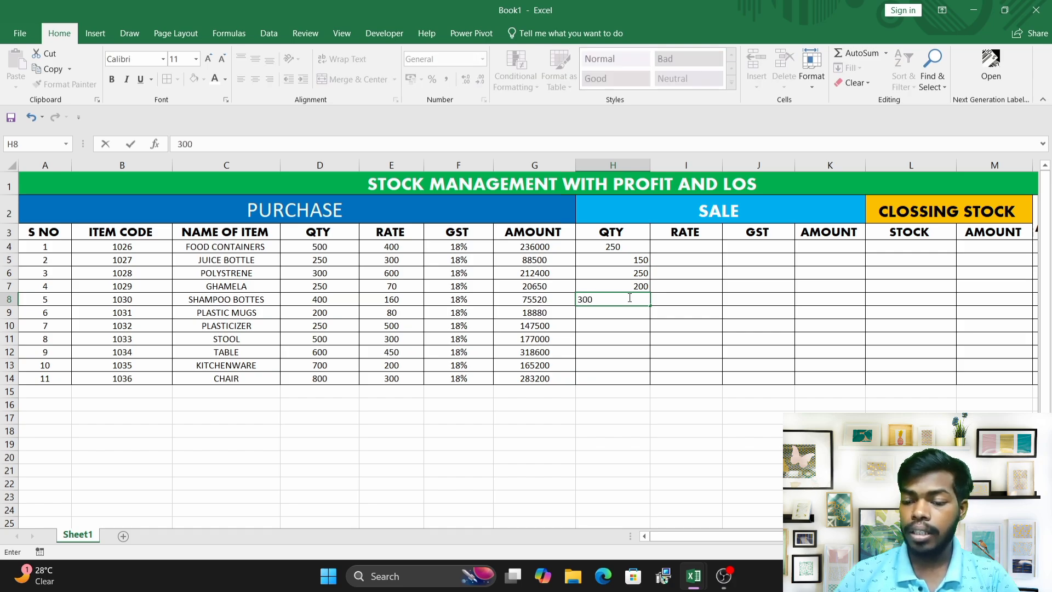
click(710, 310)
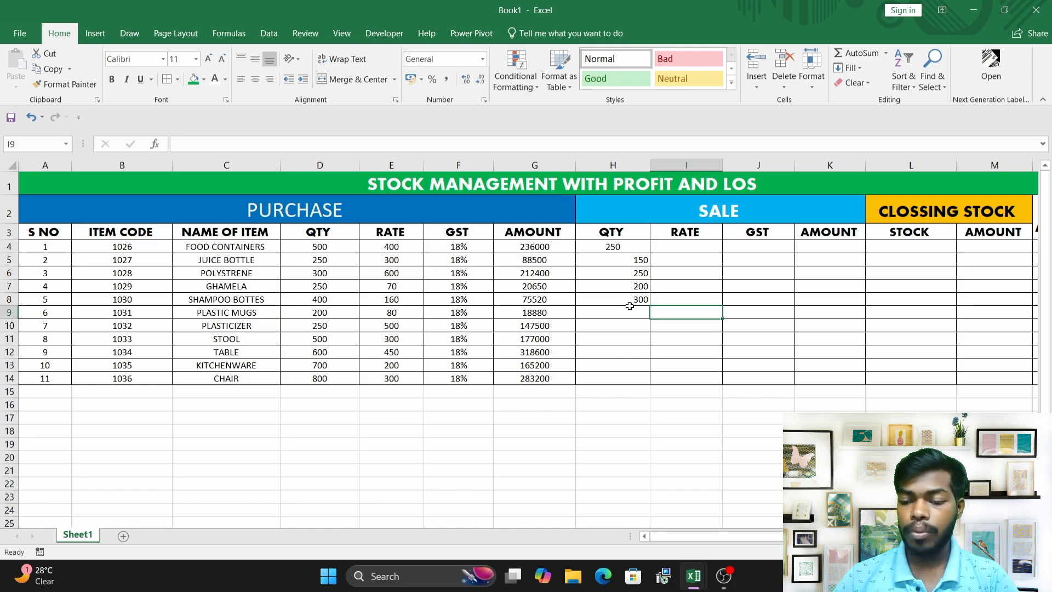
click(614, 310)
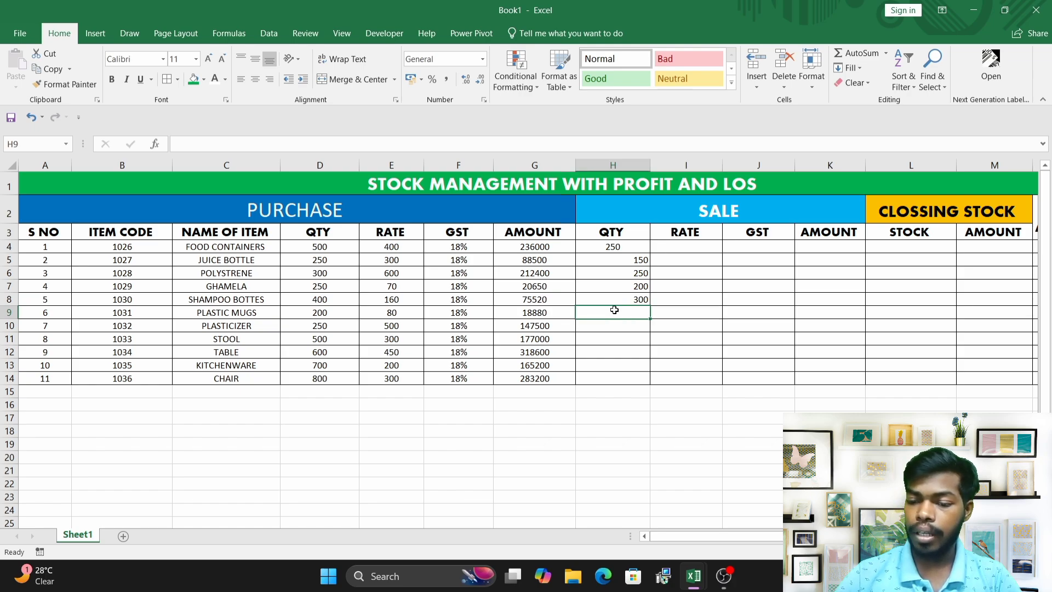
text(2)
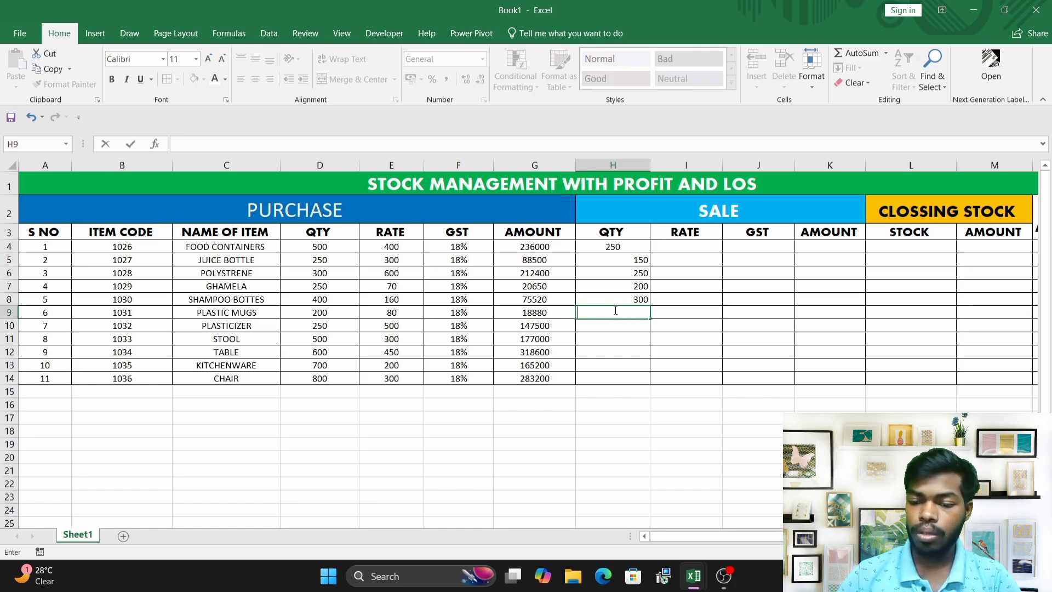
text(120)
key(Return)
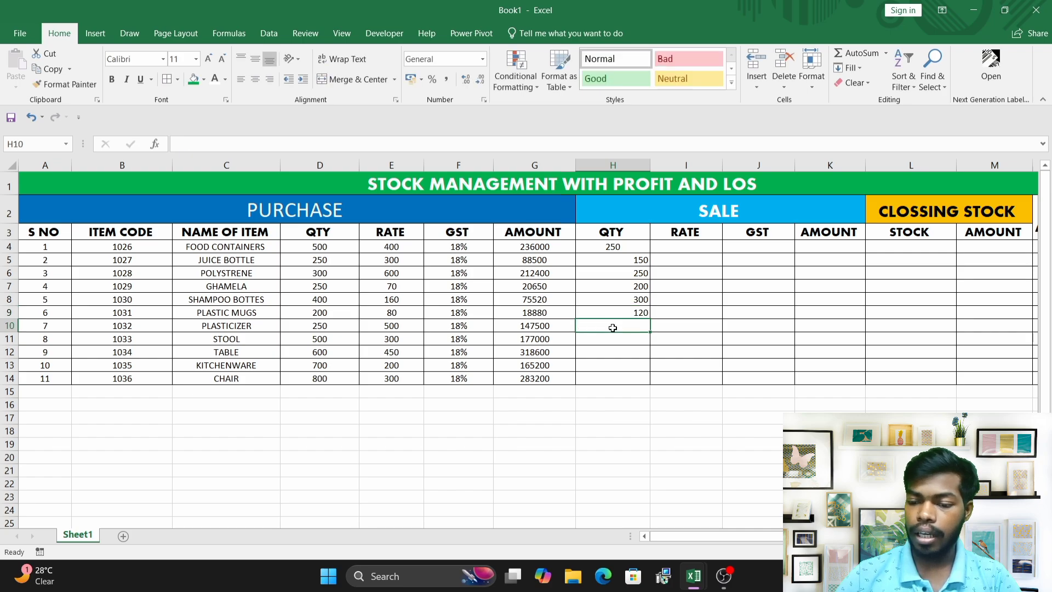
Enter SALE QTY value 250 in both cells H10 and H11.
text(250)
key(Return)
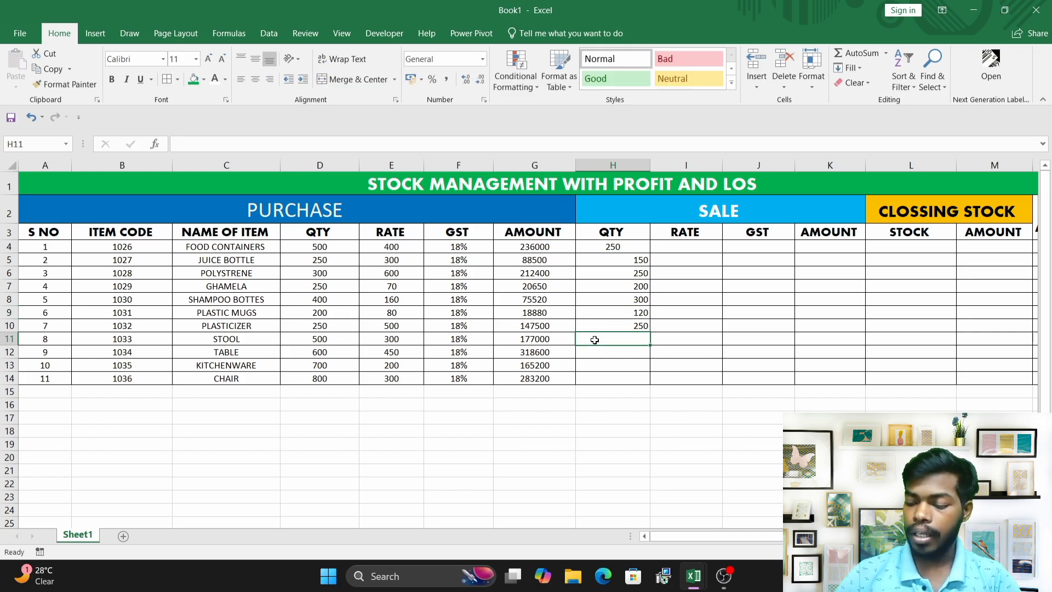
text(2)
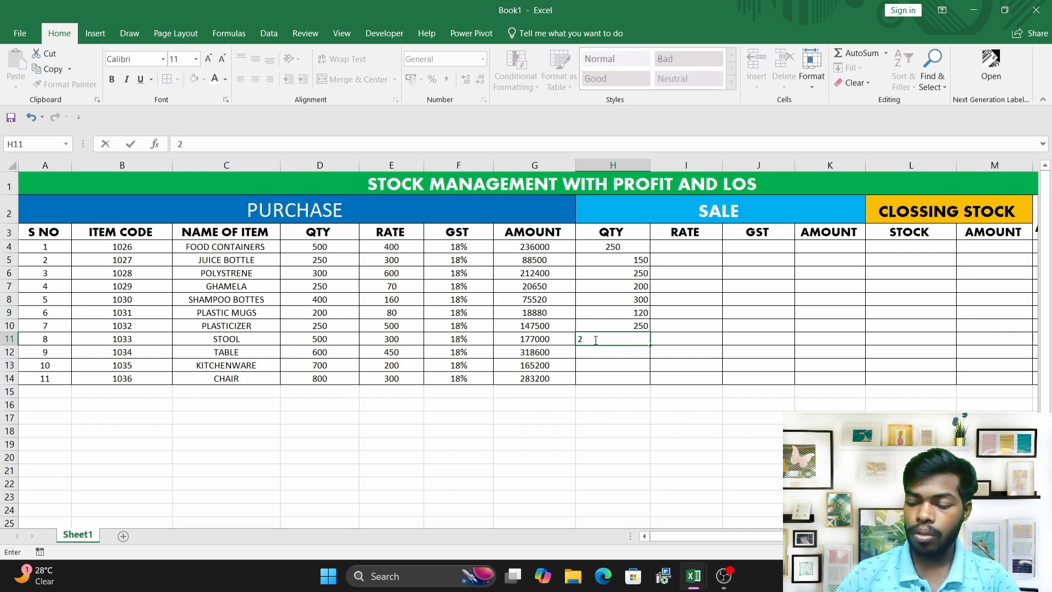
text(500)
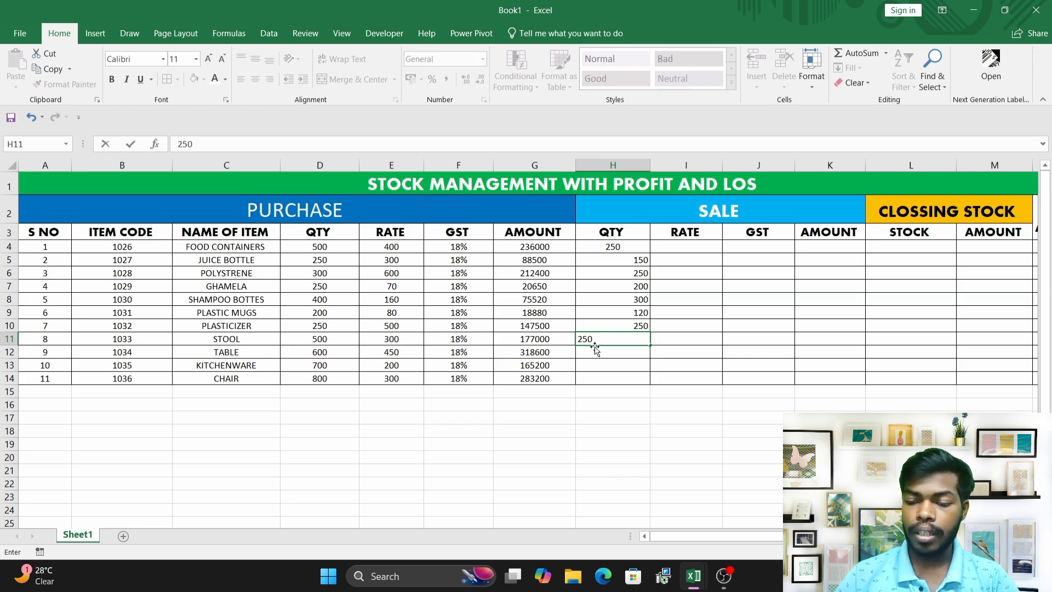
key(Return)
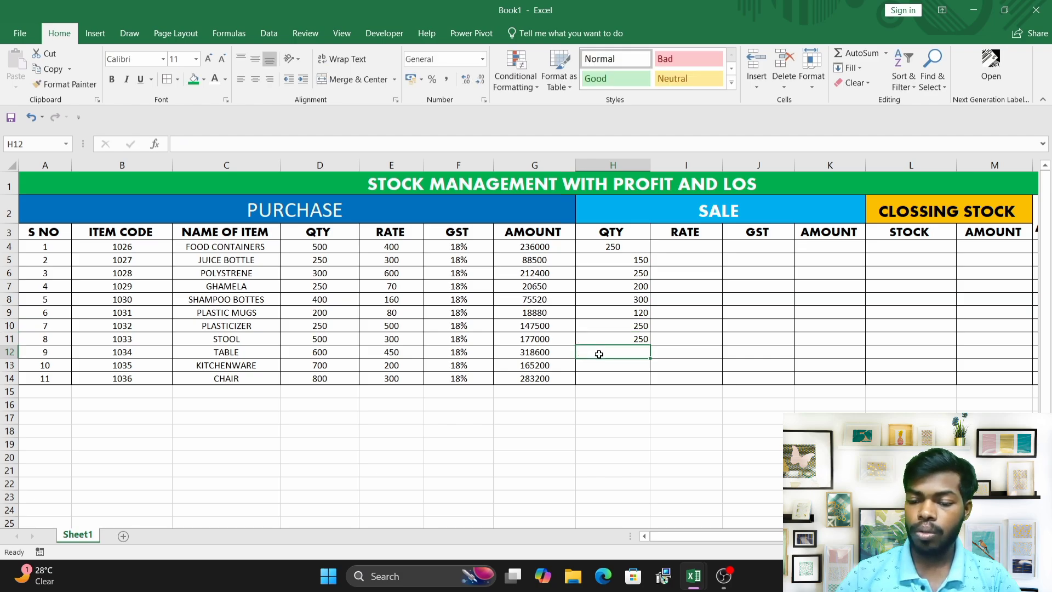
Enter SALE QTY values 300, 400 and 500 in cells H12, H13 and H14.
text(300)
key(Return)
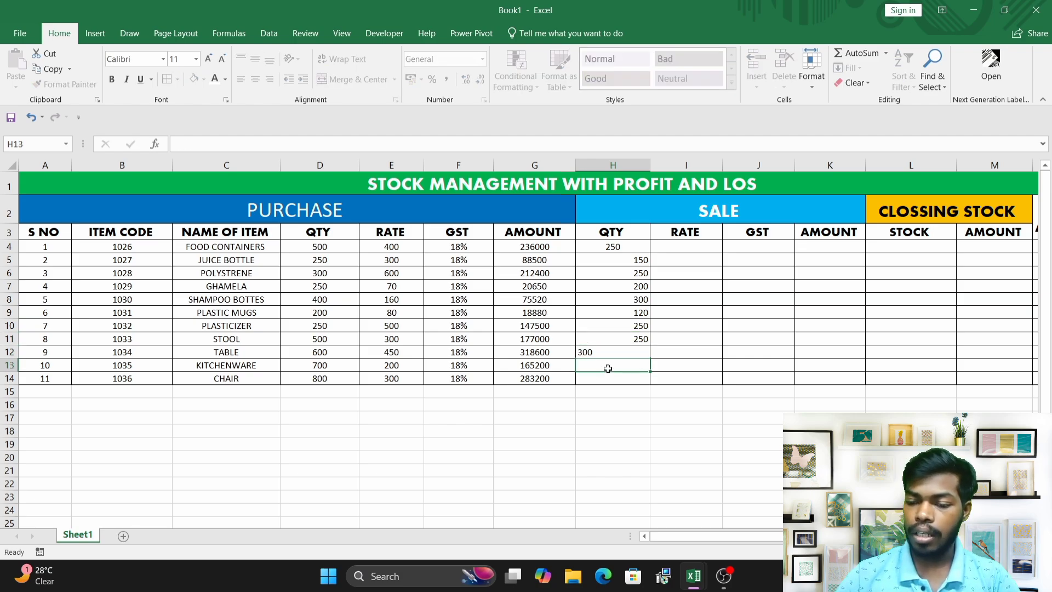
text(400)
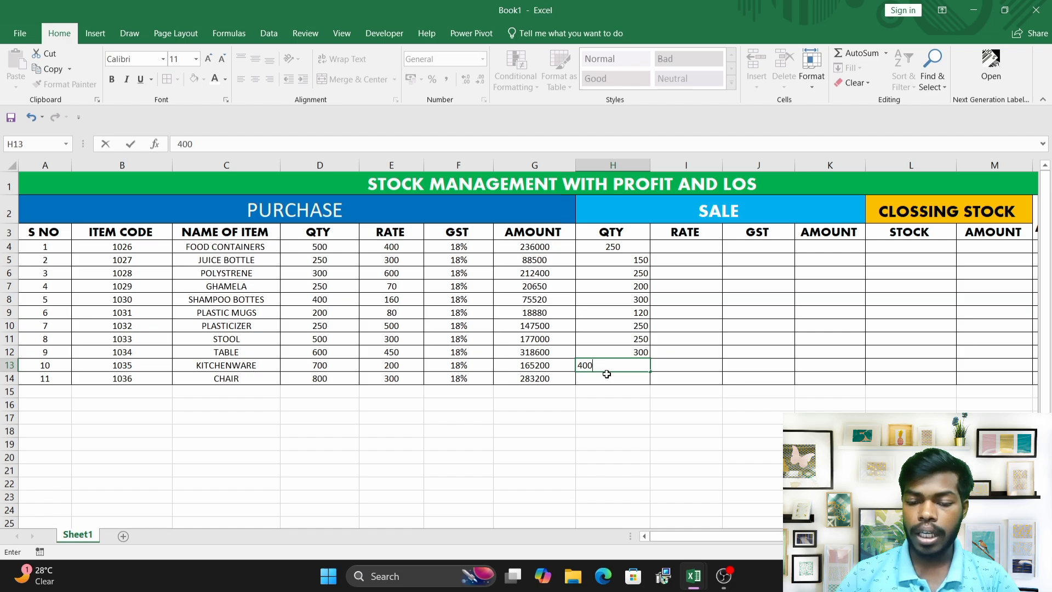
key(Return)
text(8)
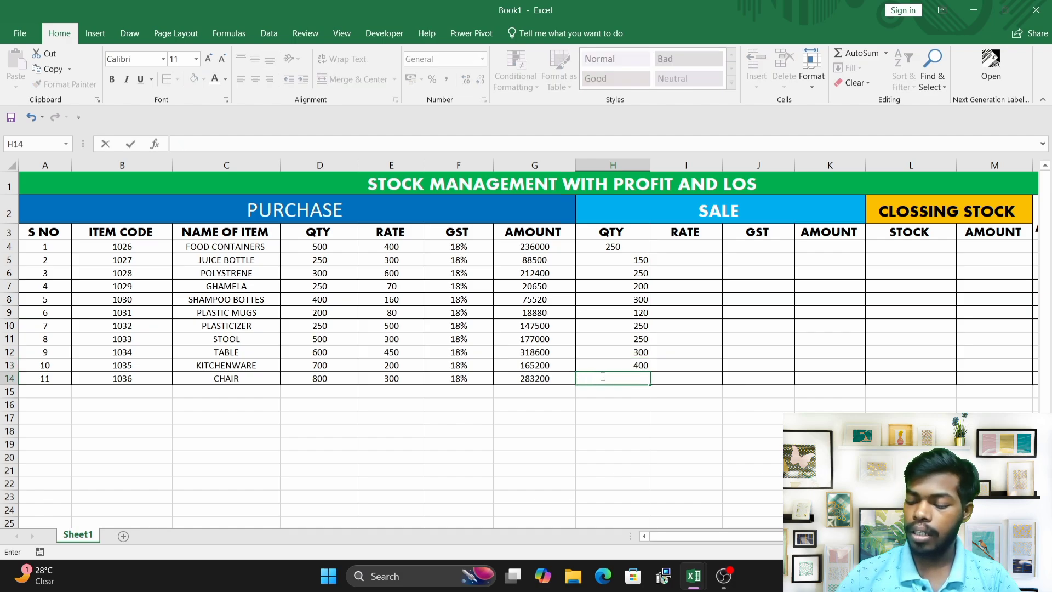
text(500)
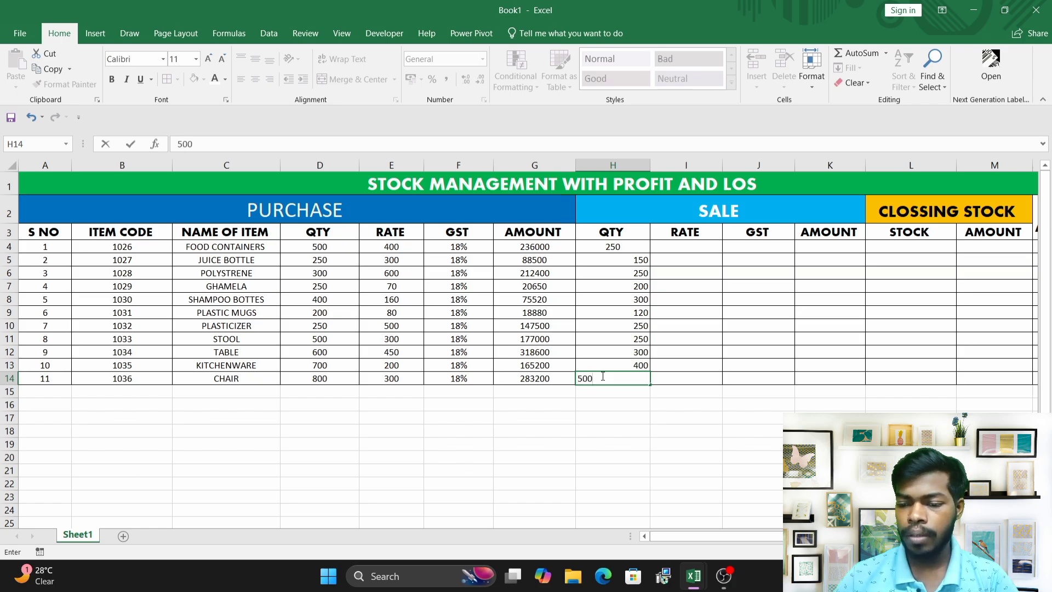
click(721, 267)
Center-align the SALE QTY values in H5 through H14.
drag(640, 248, 636, 379)
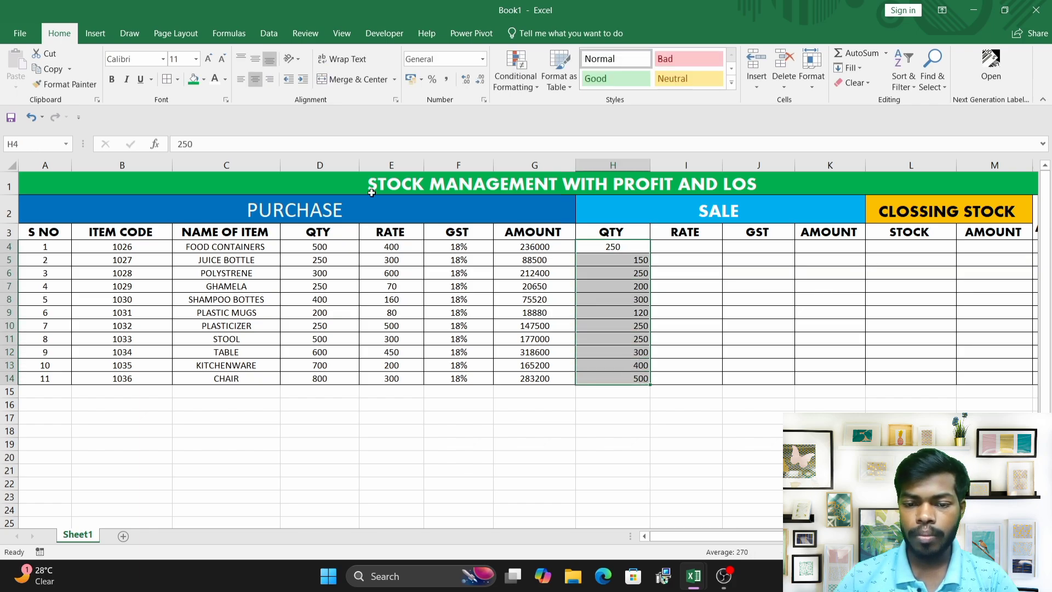
click(258, 81)
click(258, 81)
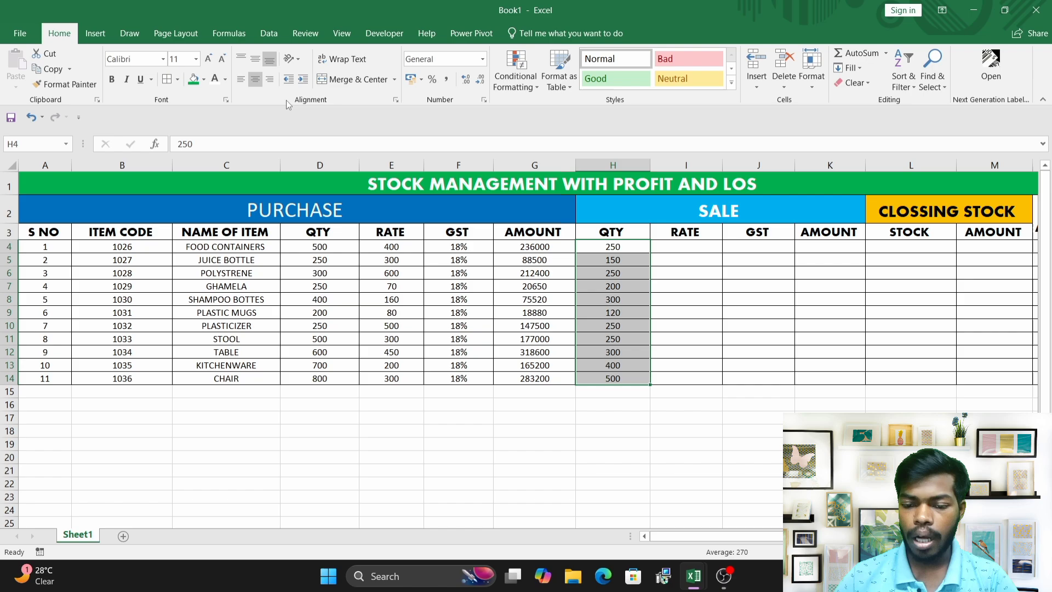
Enter 500 as the sale RATE in cell I4 and center-align it.
click(382, 262)
click(390, 247)
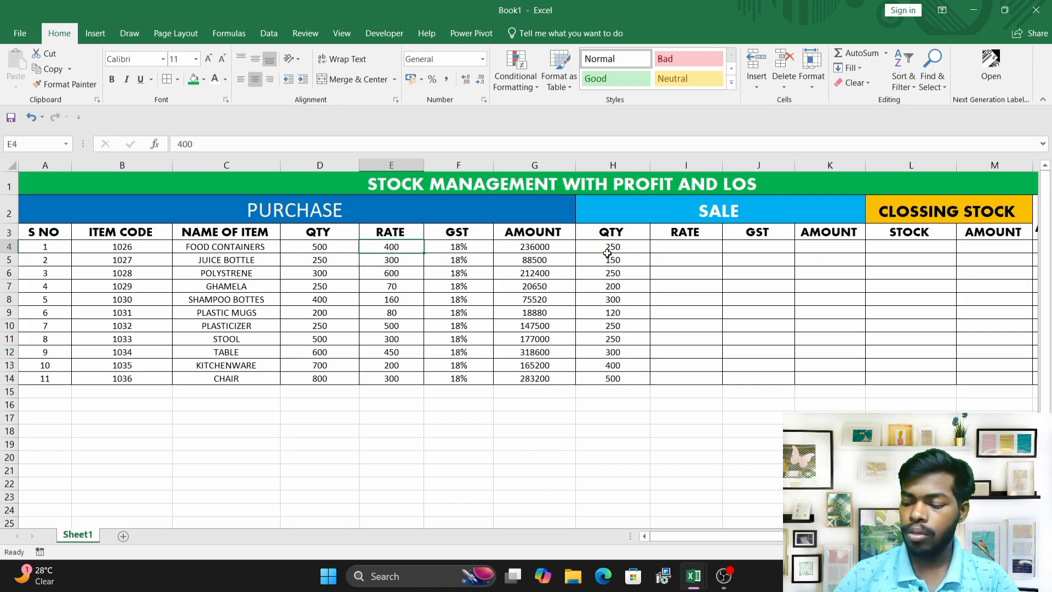
click(689, 245)
text(50)
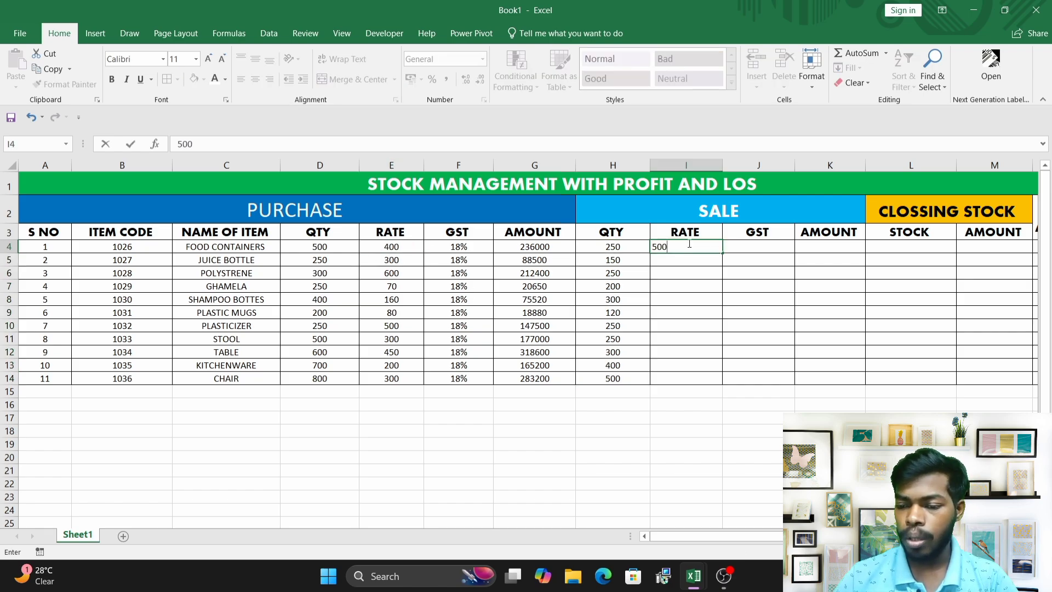
text(0)
key(Return)
click(698, 246)
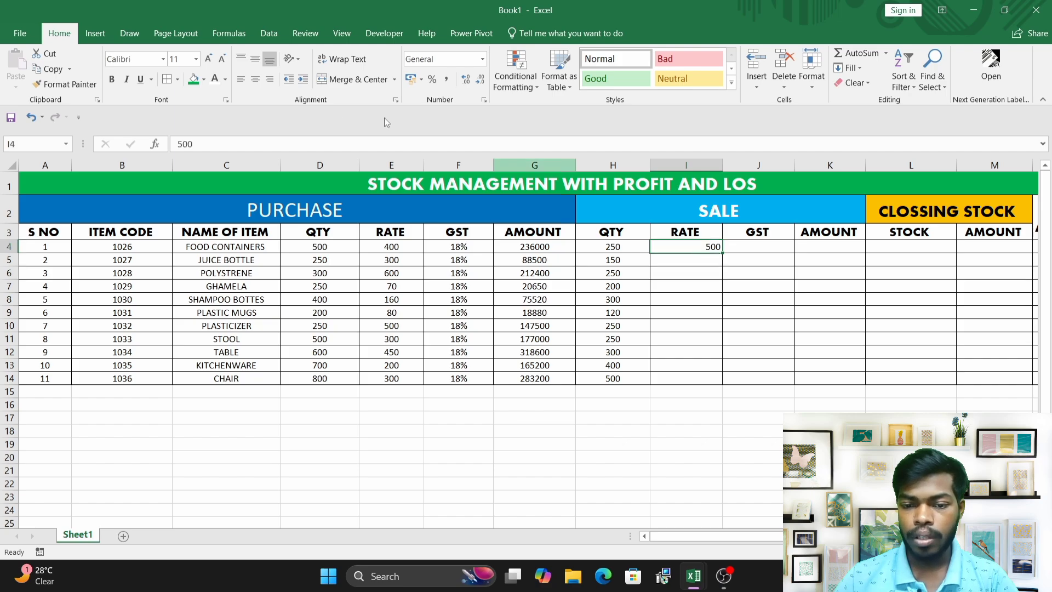
click(255, 80)
Copy the 18% GST values from F4:F14 into the sale GST column J4:J14.
click(764, 245)
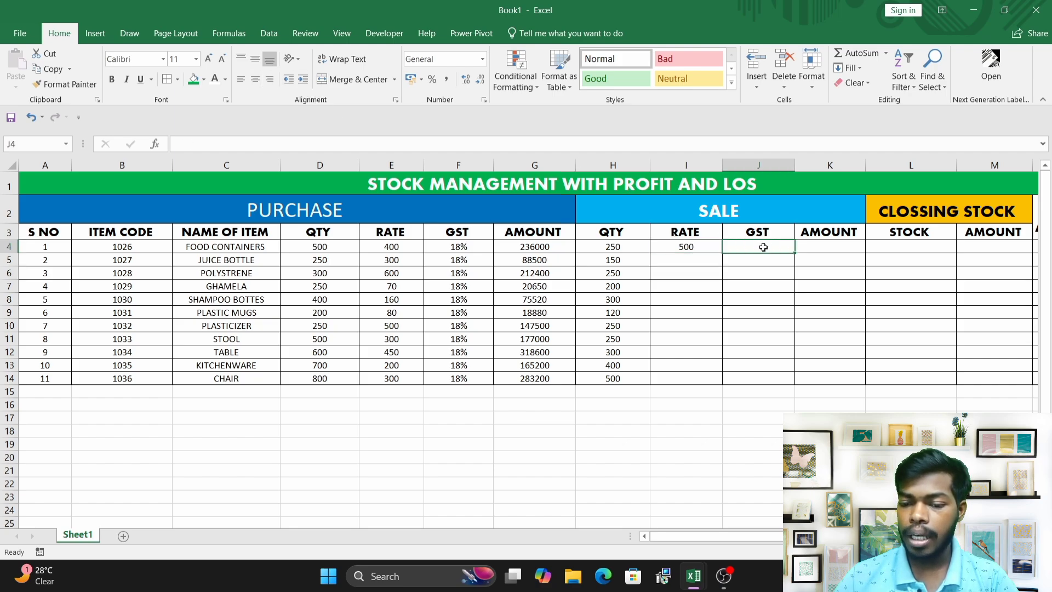
drag(464, 245, 465, 379)
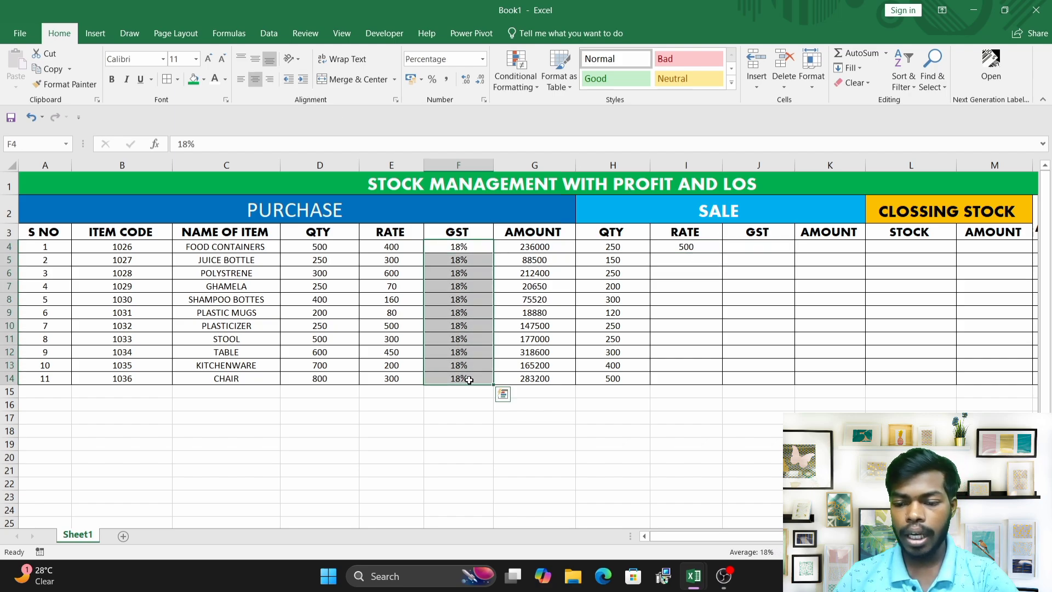
key(ctrl+c)
click(764, 245)
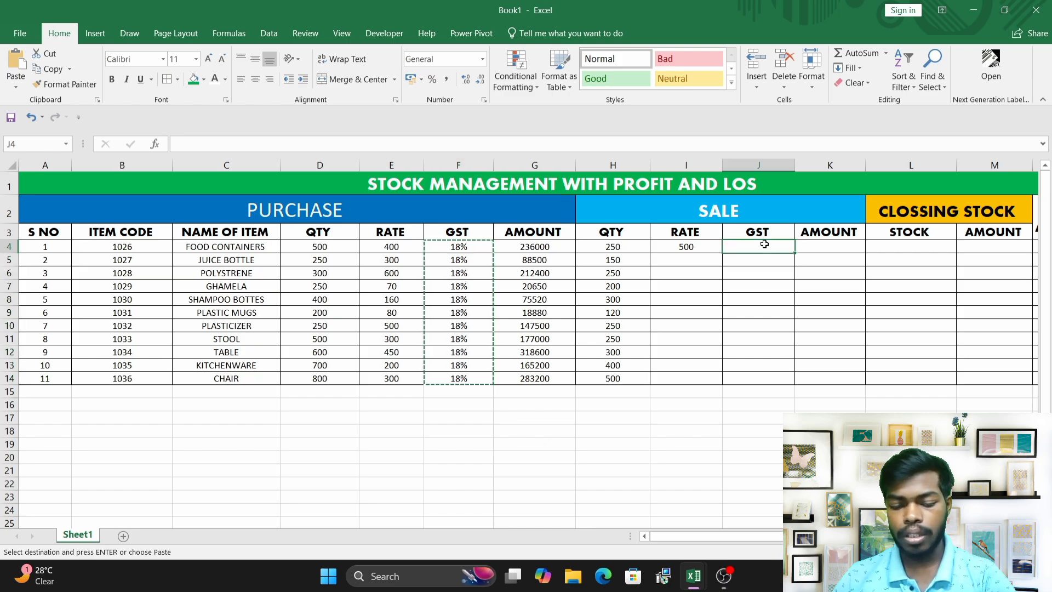
key(ctrl+v)
key(Escape)
Enter 400 as the sale RATE in cell I5 and center-align it.
click(705, 284)
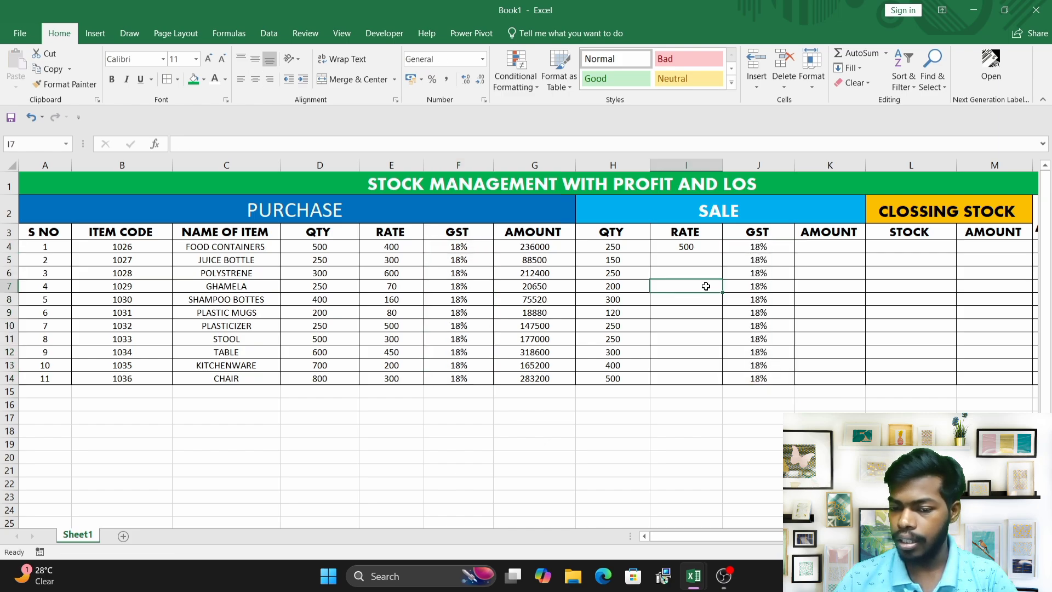
click(681, 263)
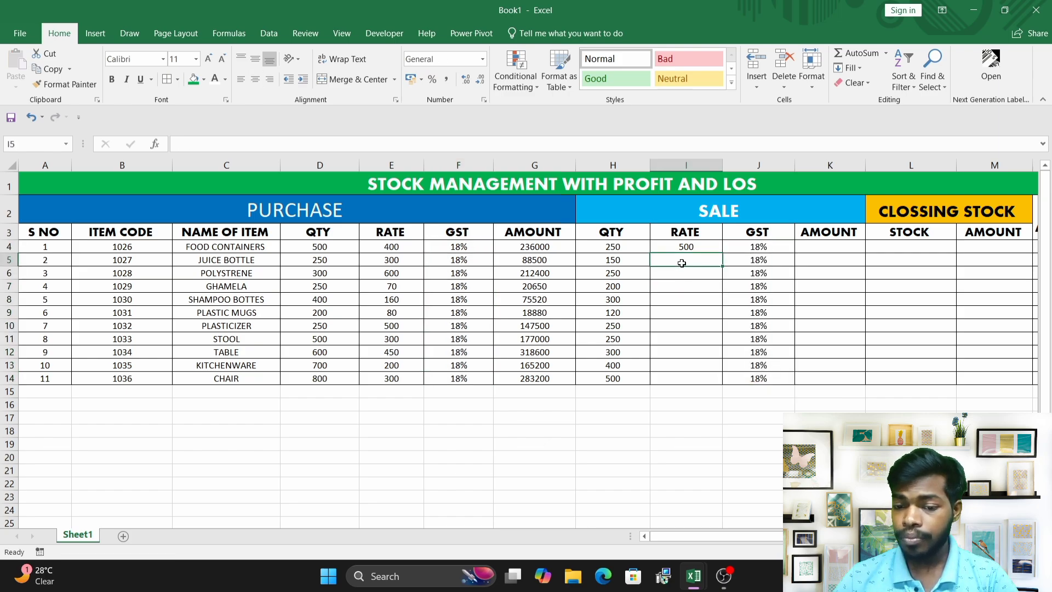
click(396, 263)
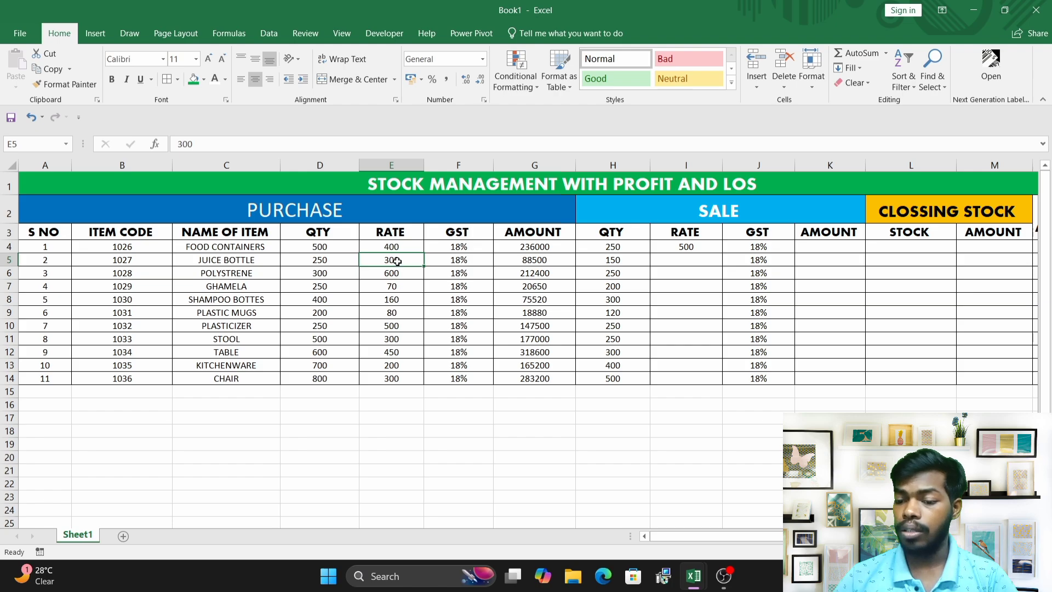
click(679, 261)
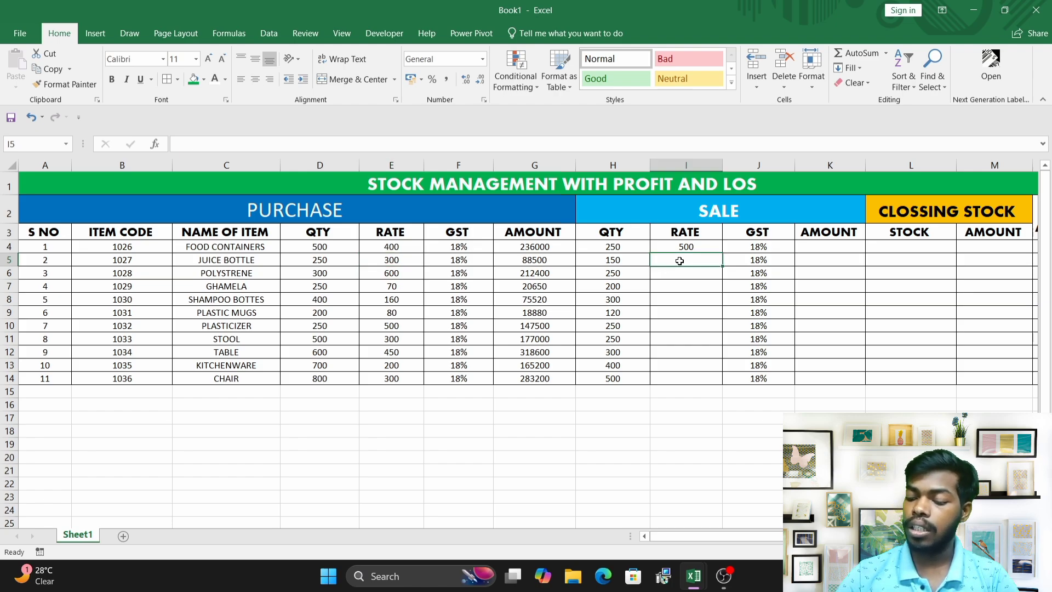
text(400)
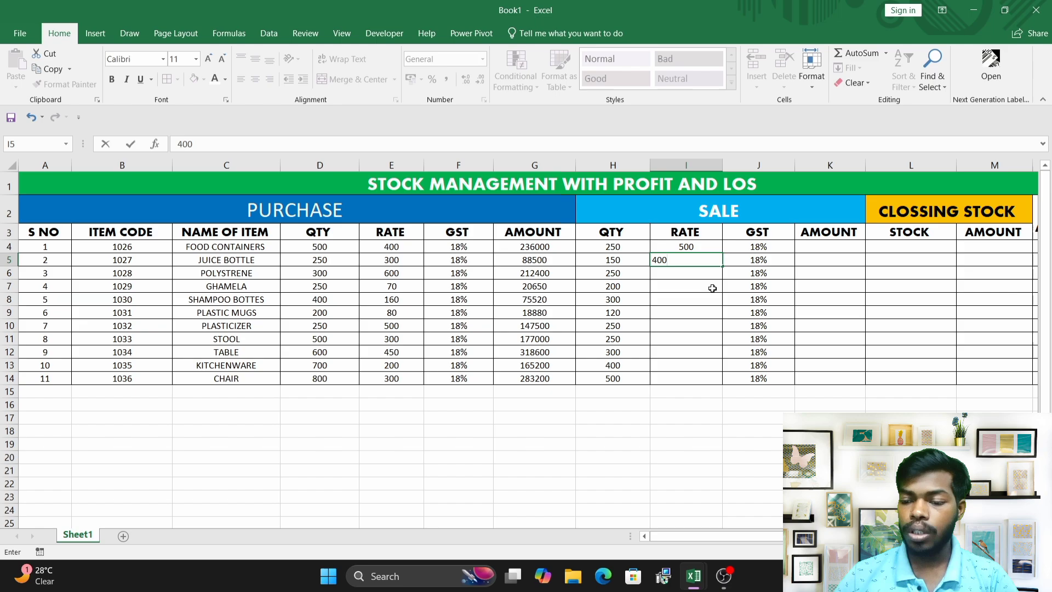
key(Return)
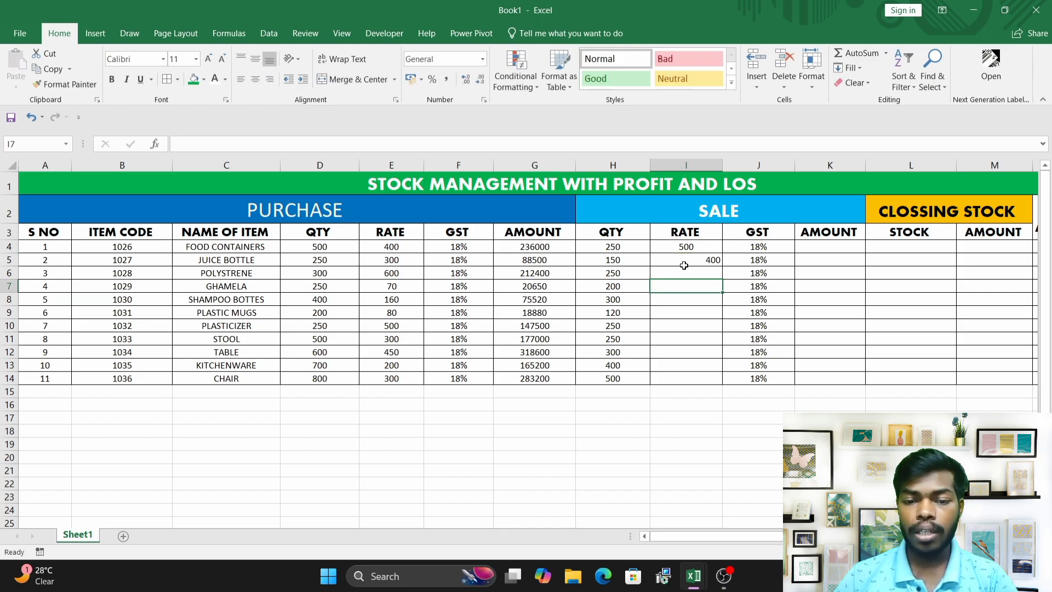
click(683, 263)
click(257, 80)
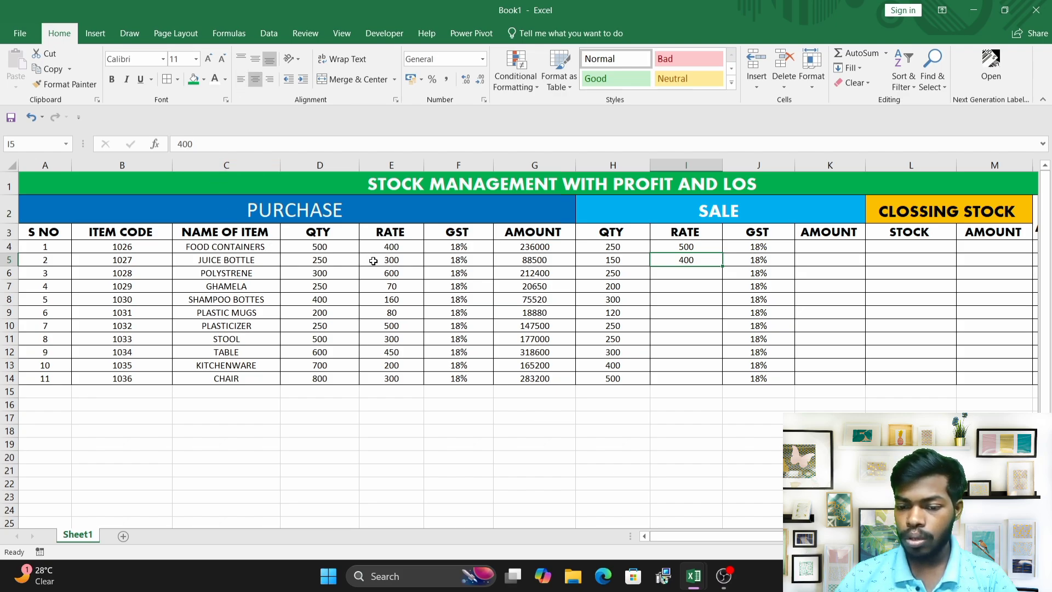
Enter 750 as the sale RATE in cell I6 and center-align it.
click(390, 272)
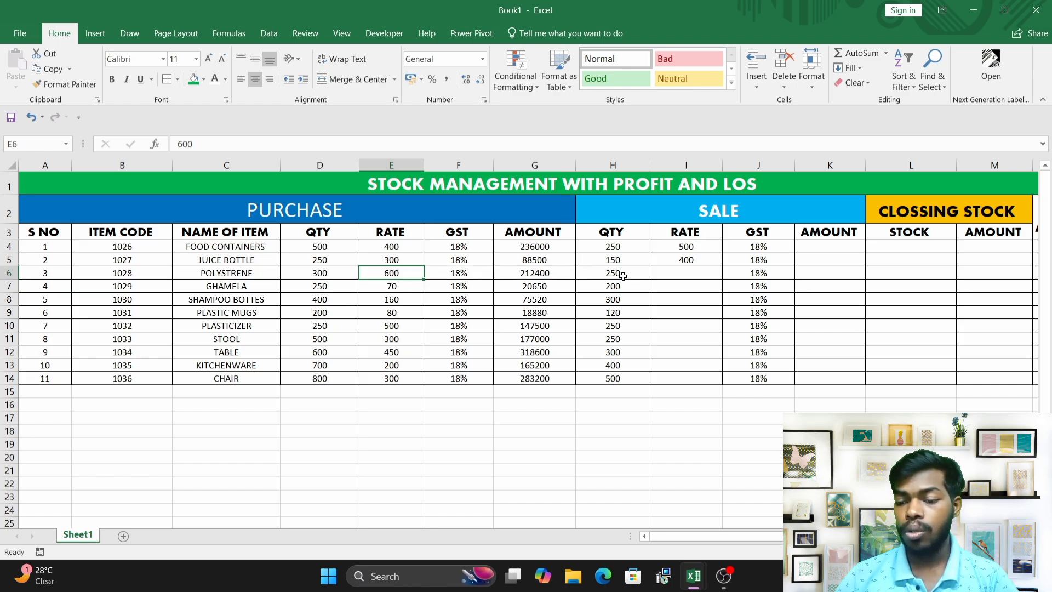
click(673, 278)
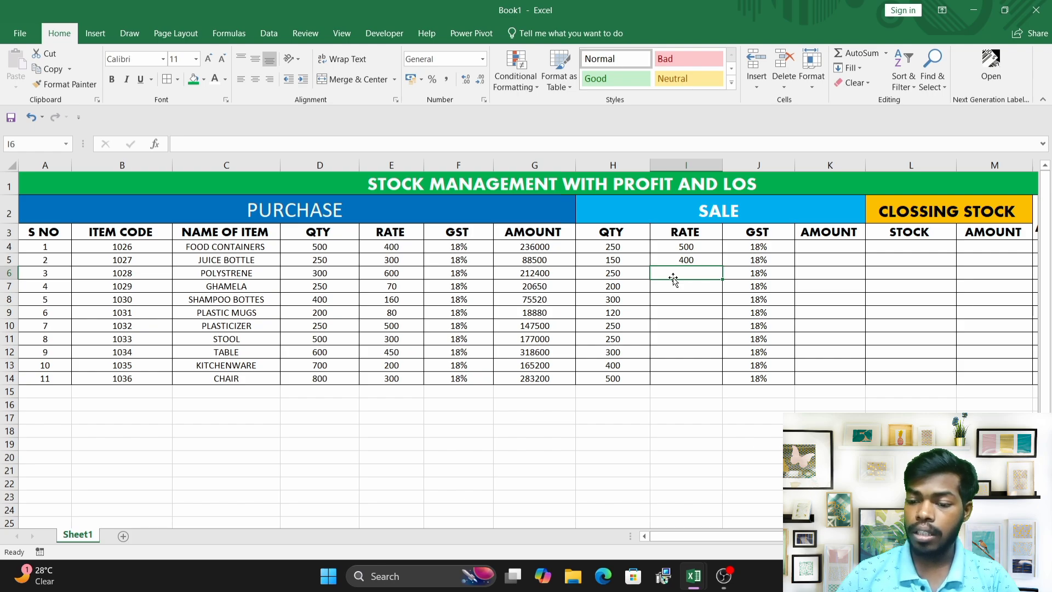
text(750)
click(674, 299)
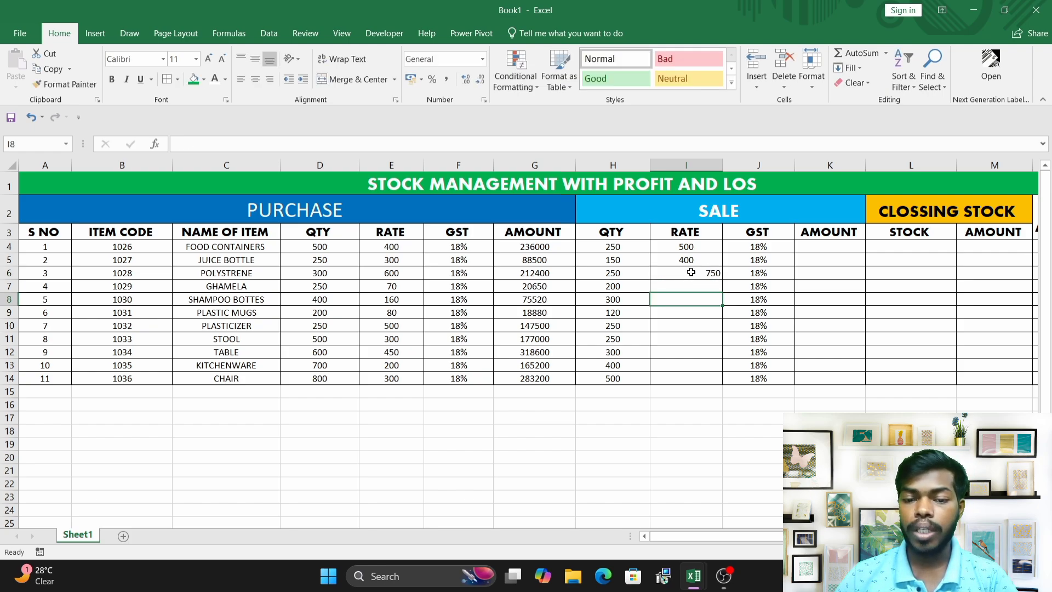
click(690, 272)
click(256, 82)
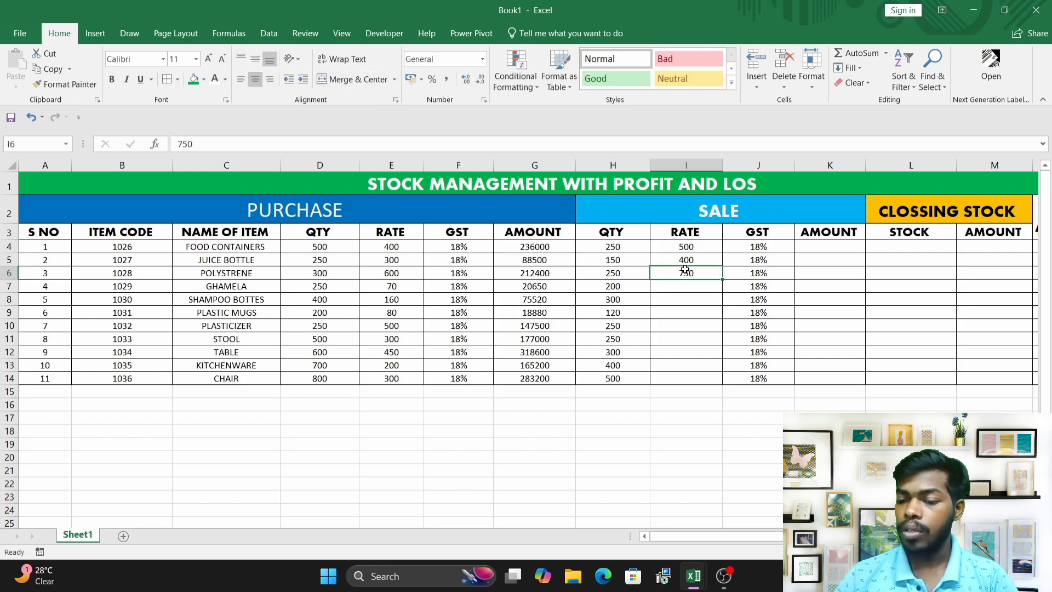
Enter 80 as the sale RATE in cell I7.
click(689, 294)
click(689, 278)
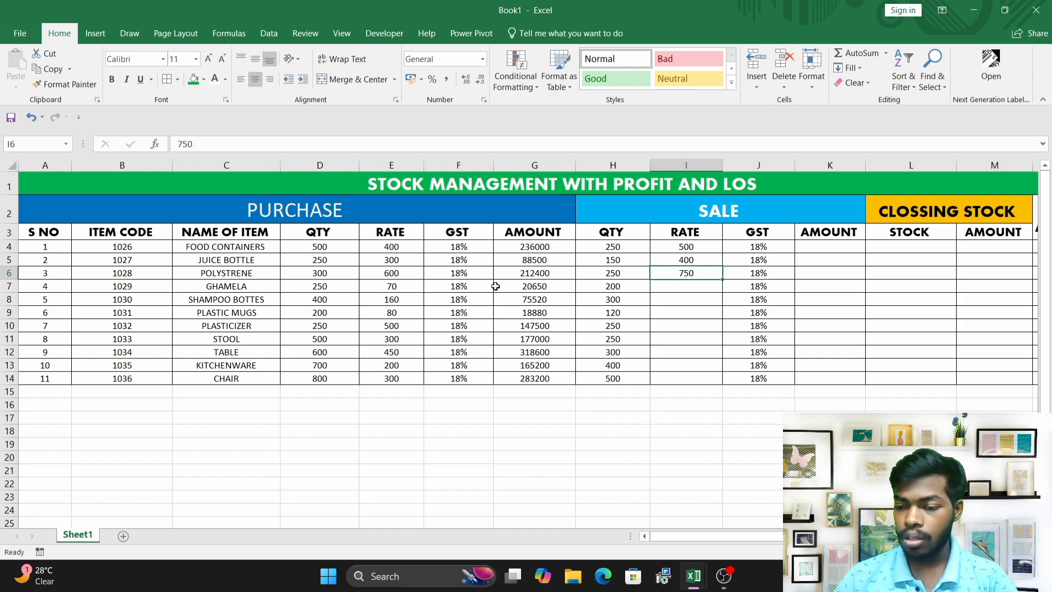
click(678, 289)
text(80)
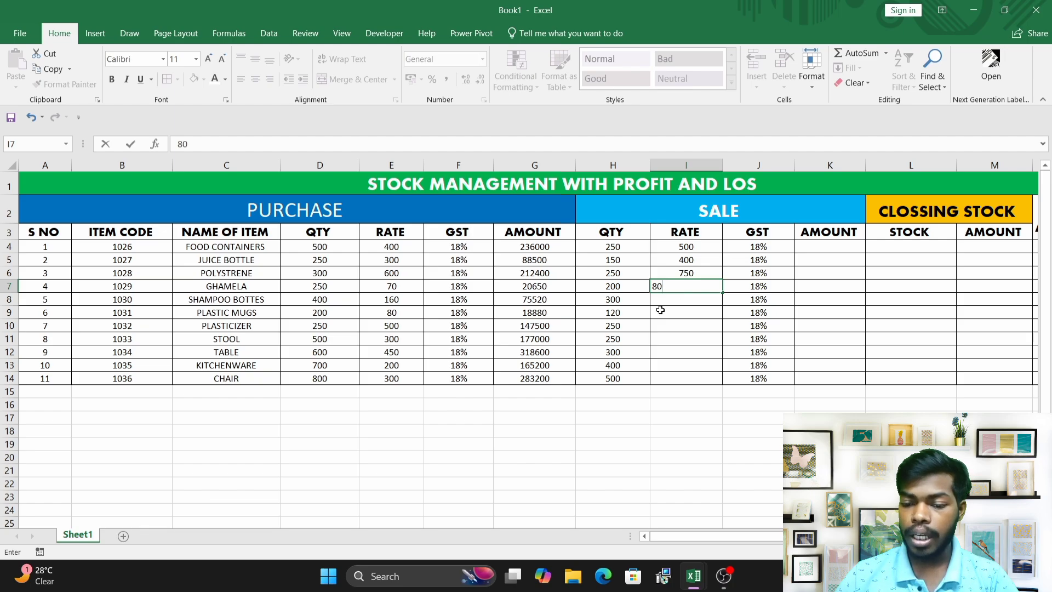
click(660, 310)
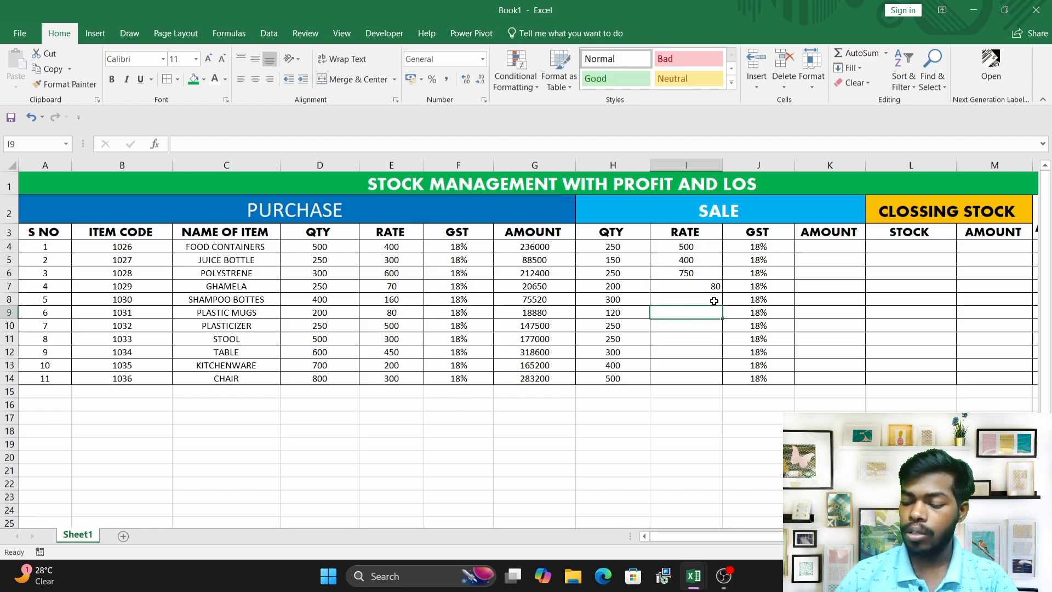
Enter sale rates of 200 in cell I8 and 90 in cell I9.
click(684, 297)
text(6)
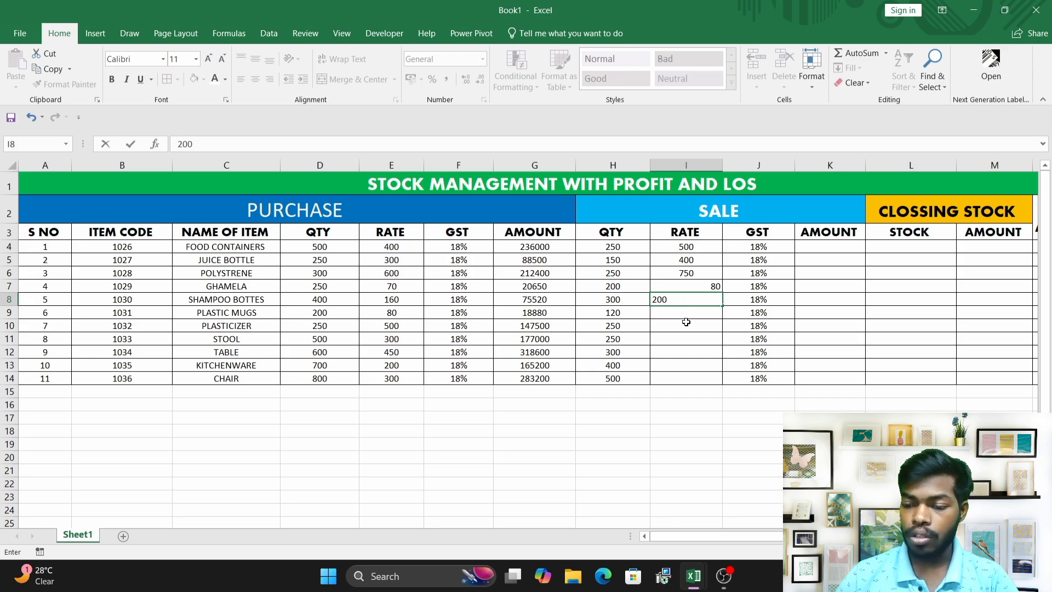
click(686, 322)
click(679, 311)
text(90)
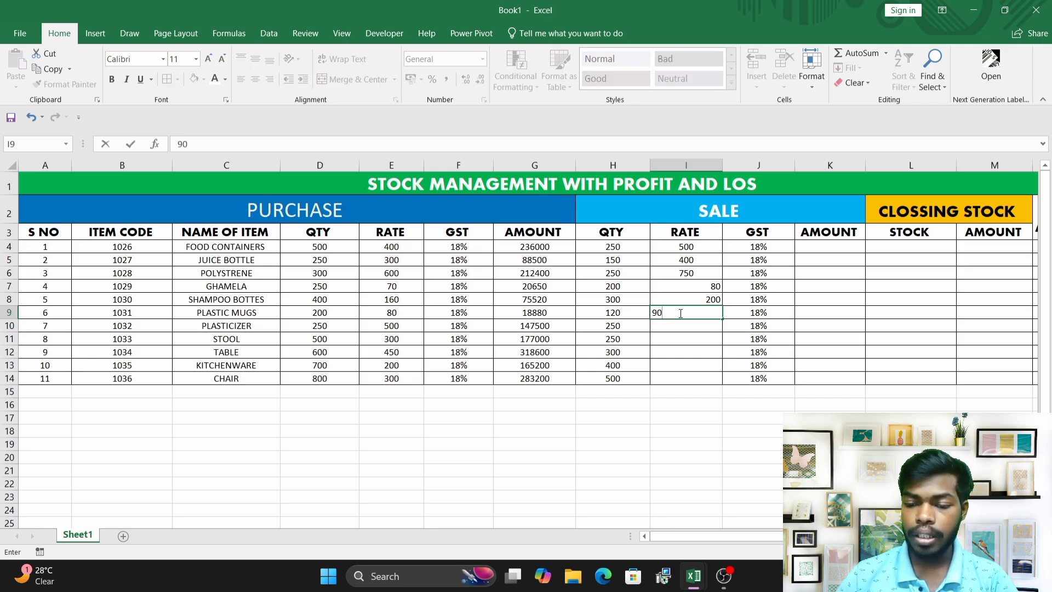
Enter sale rates of 700 in cell I10 and 400 in cell I11.
click(672, 339)
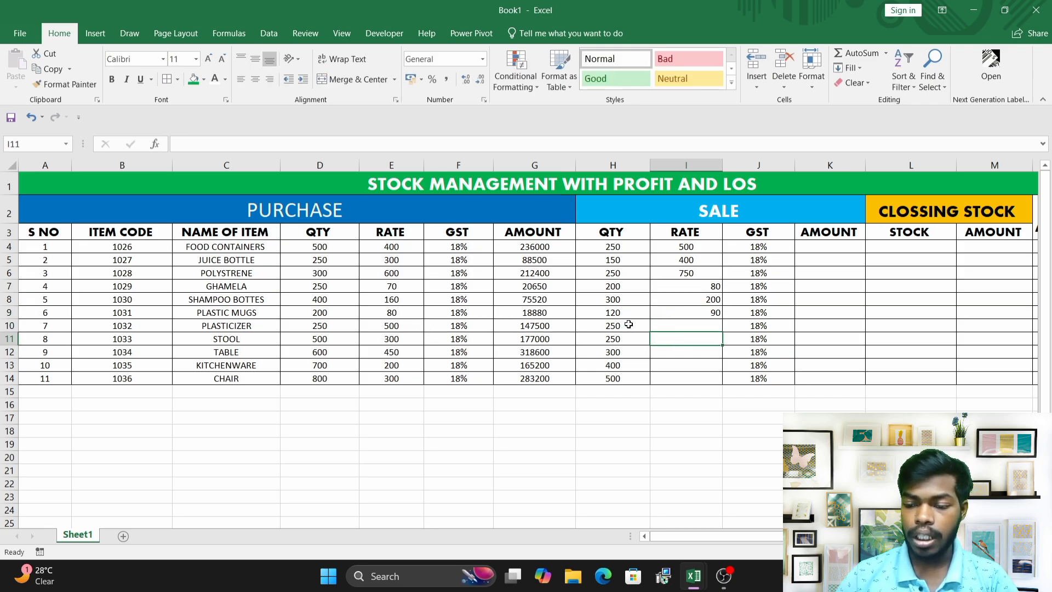
click(679, 327)
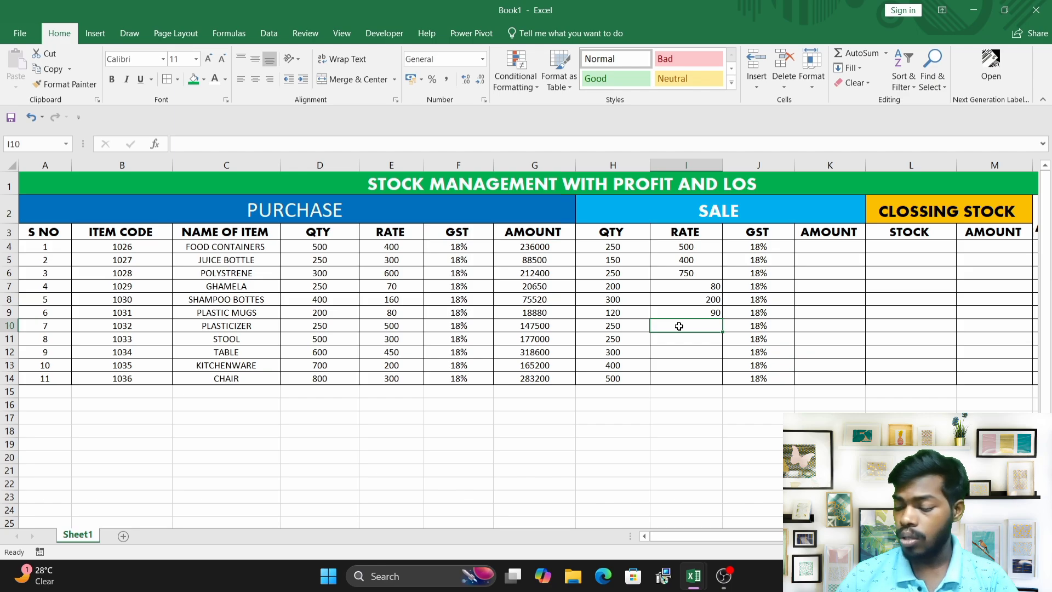
text(700)
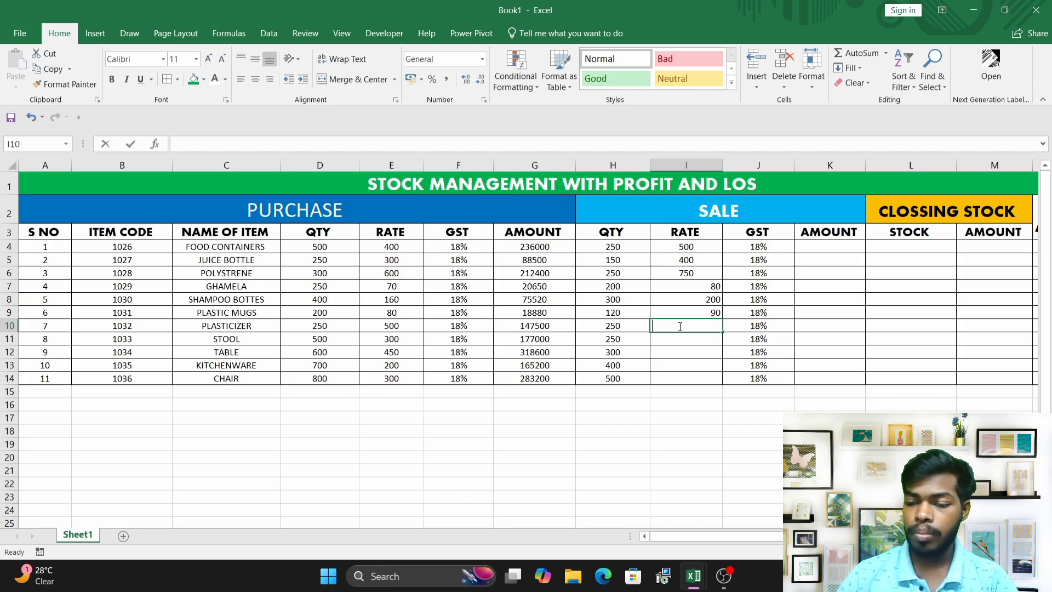
click(673, 343)
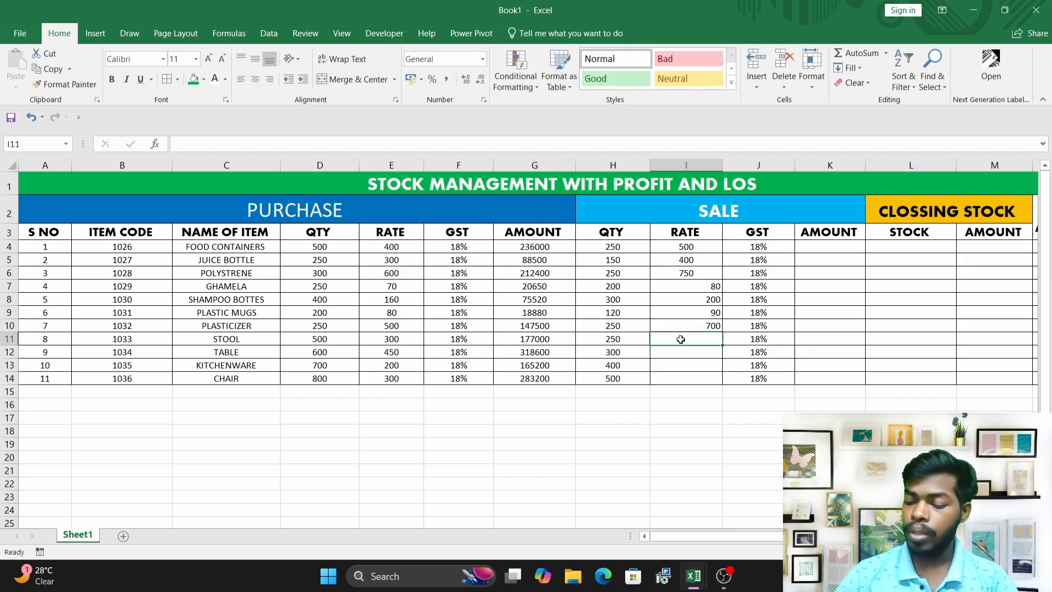
text(400)
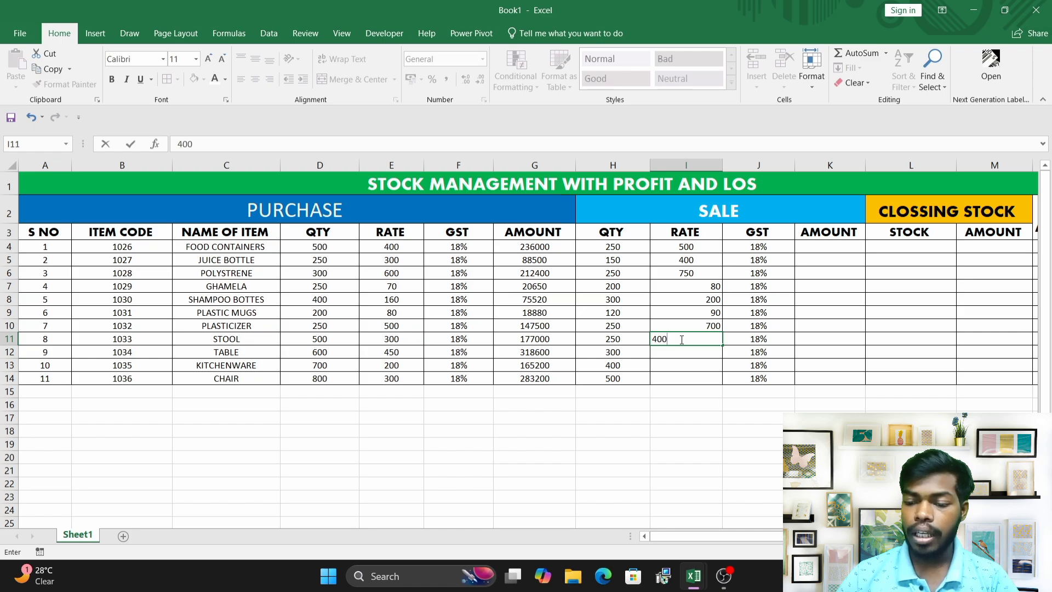
Enter sale rates of 550 in cell I12 and 250 in cell I13.
click(671, 355)
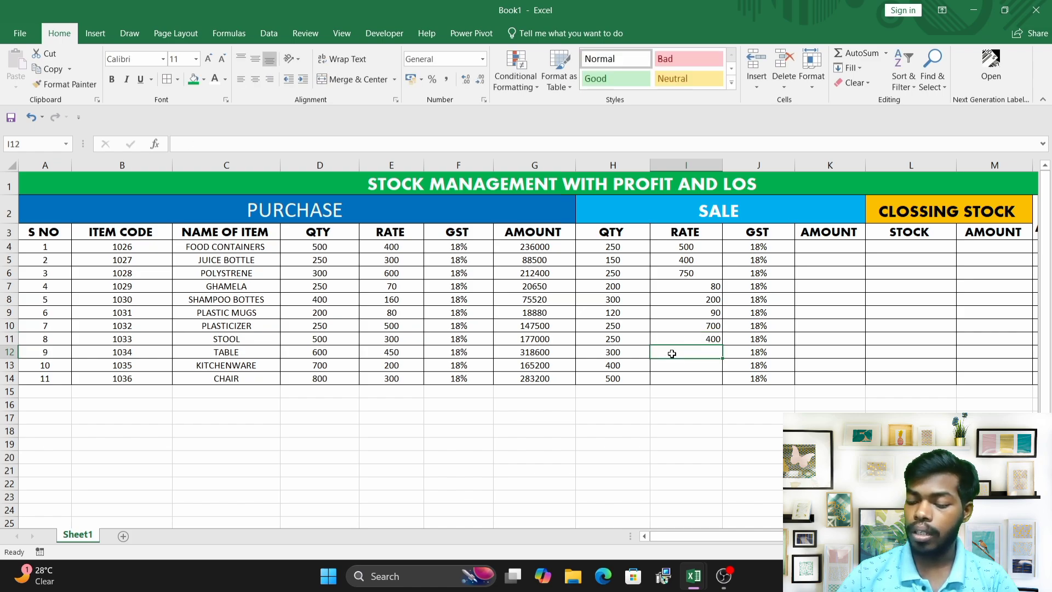
text(6550)
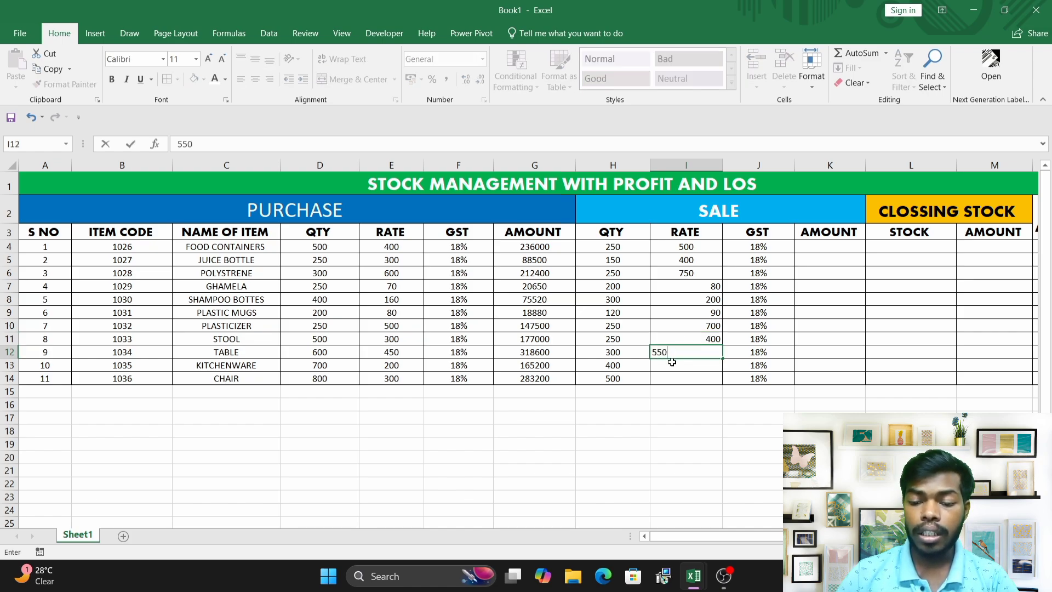
click(672, 362)
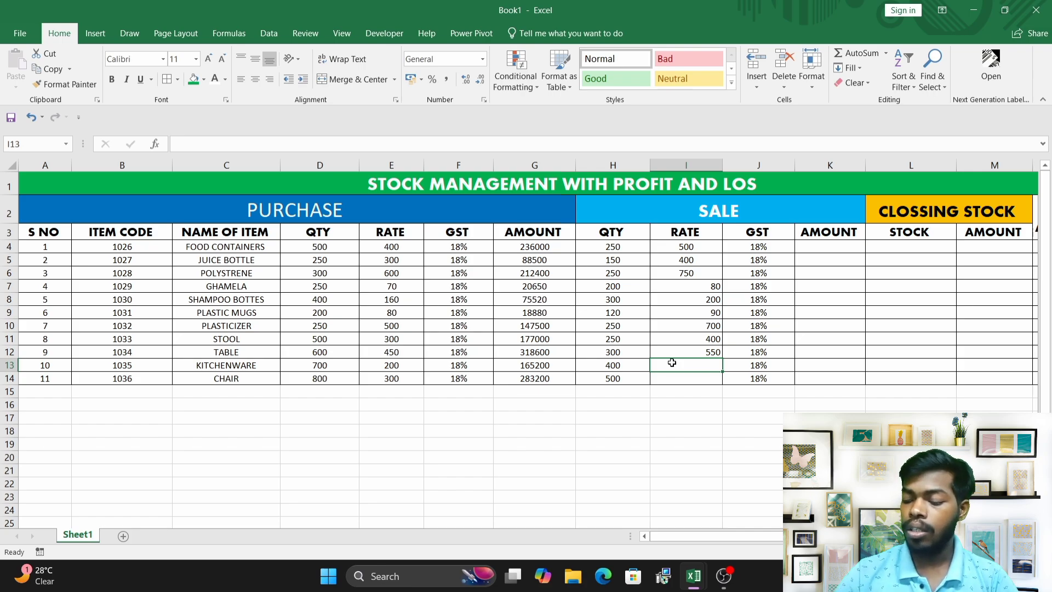
text(250)
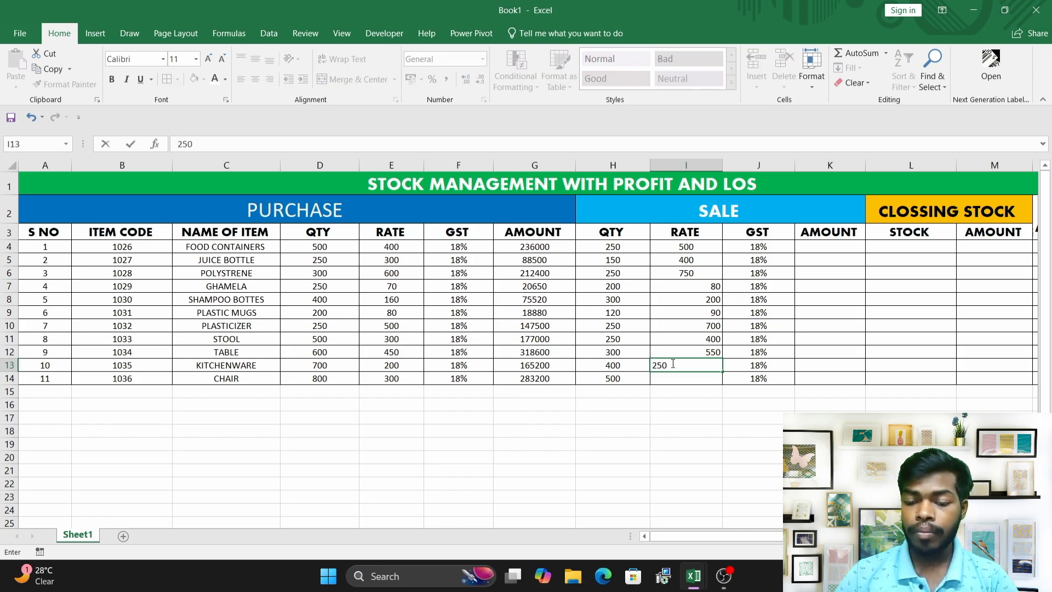
Enter 450 as the sale rate in I14 and center-align the whole sale RATE range I4:I14.
click(677, 379)
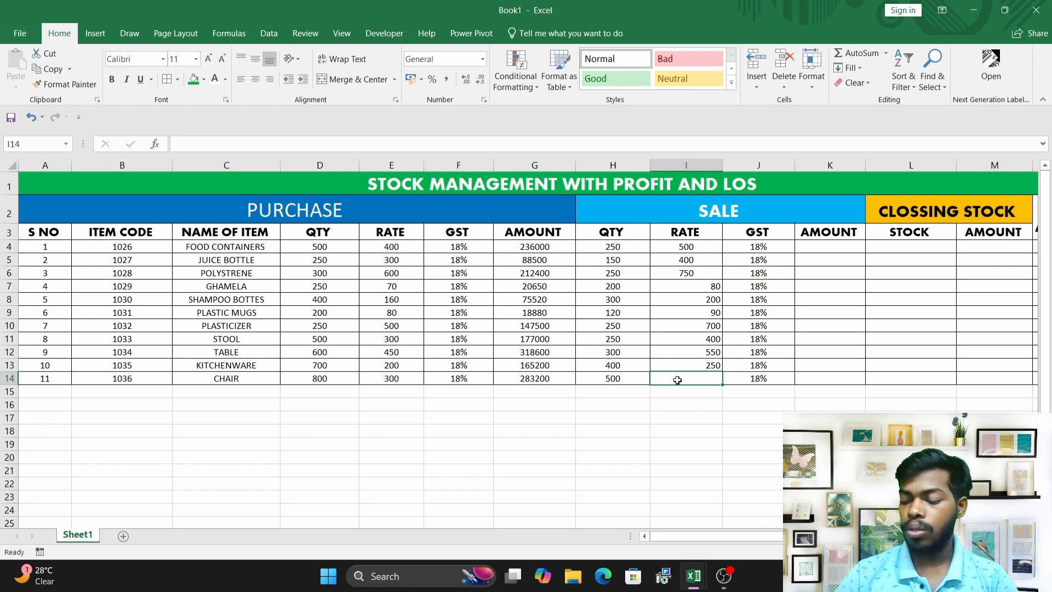
text(45)
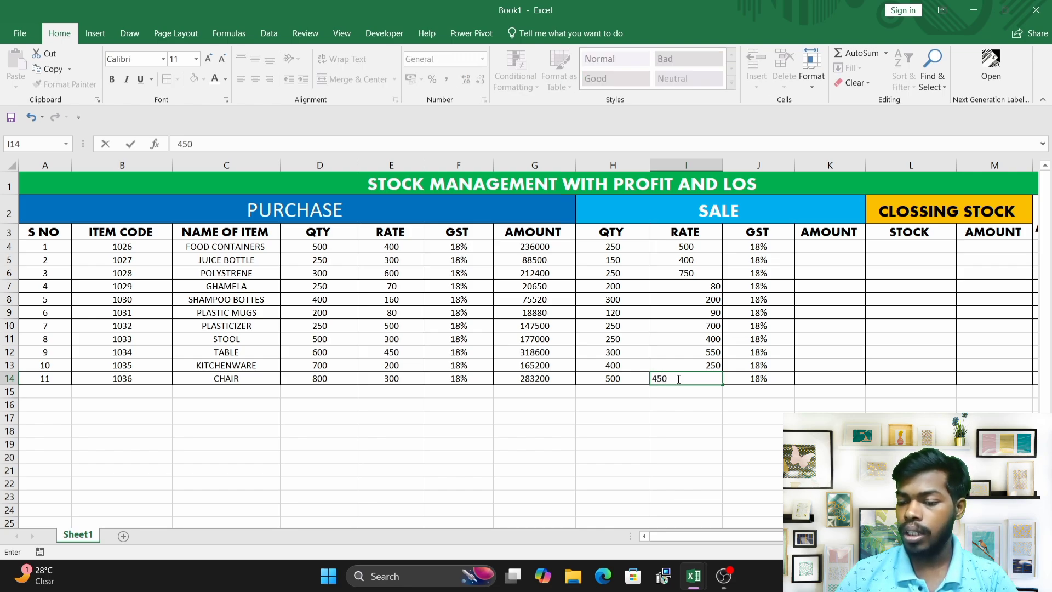
text(0)
drag(686, 249, 687, 378)
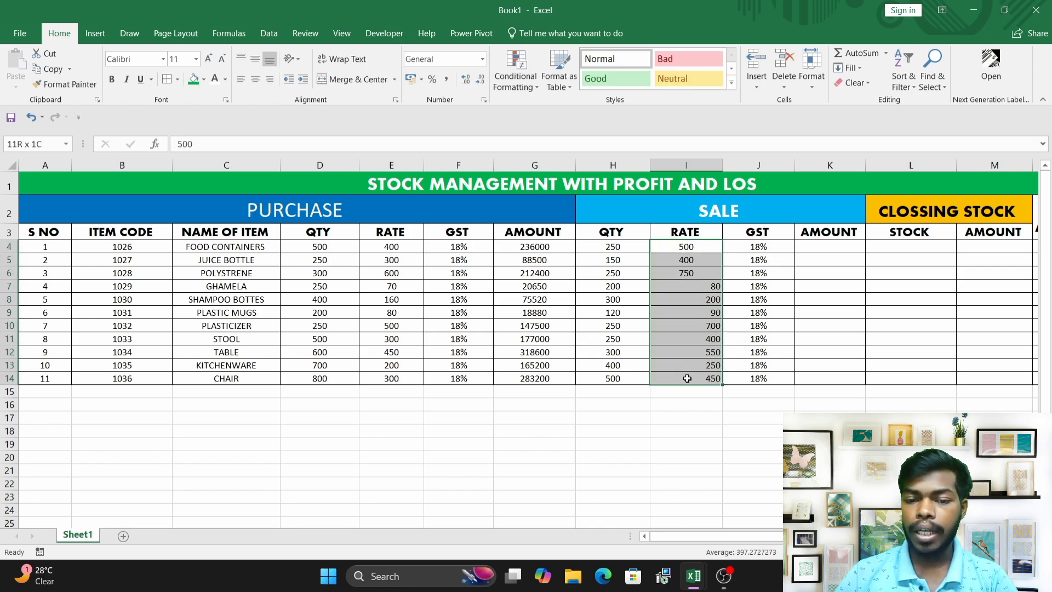
click(259, 79)
click(258, 80)
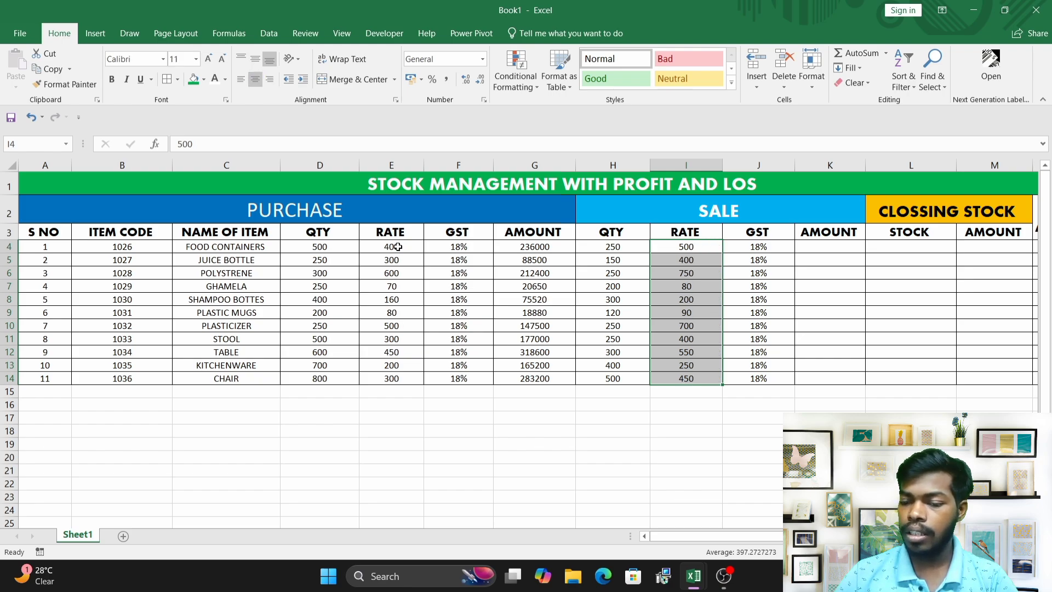
Enter the sale amount formula =(H4*I4*J4)+(H4*I4) in cell K4.
drag(396, 247, 393, 366)
click(813, 246)
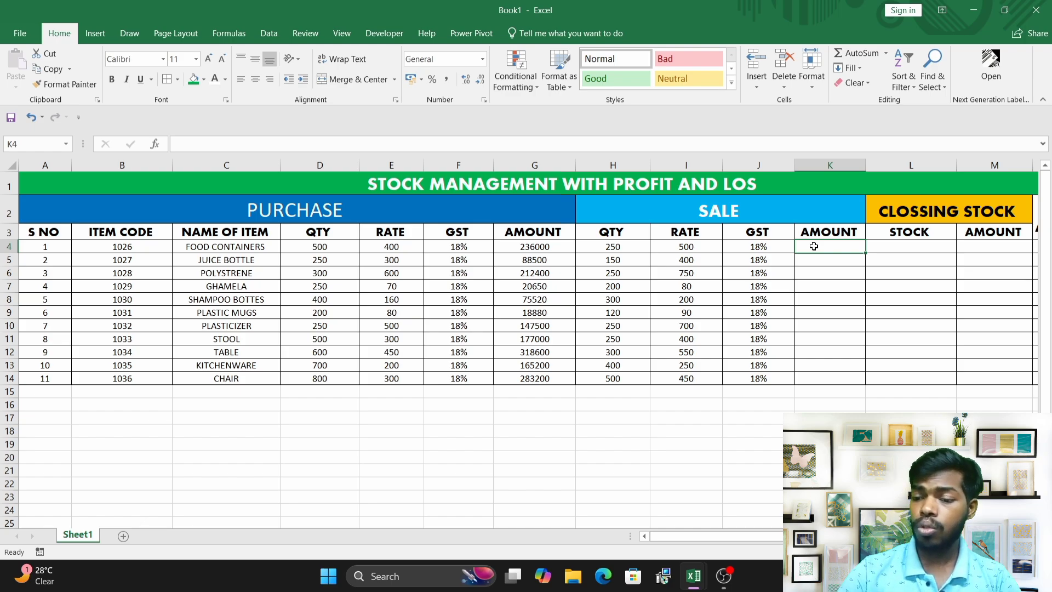
text(=)
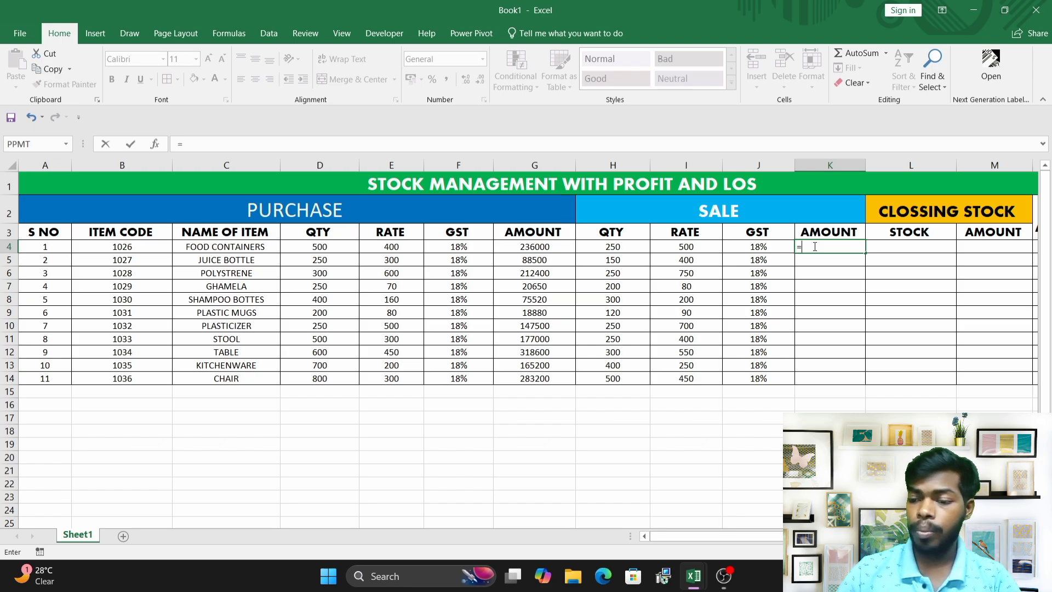
text(()
click(613, 247)
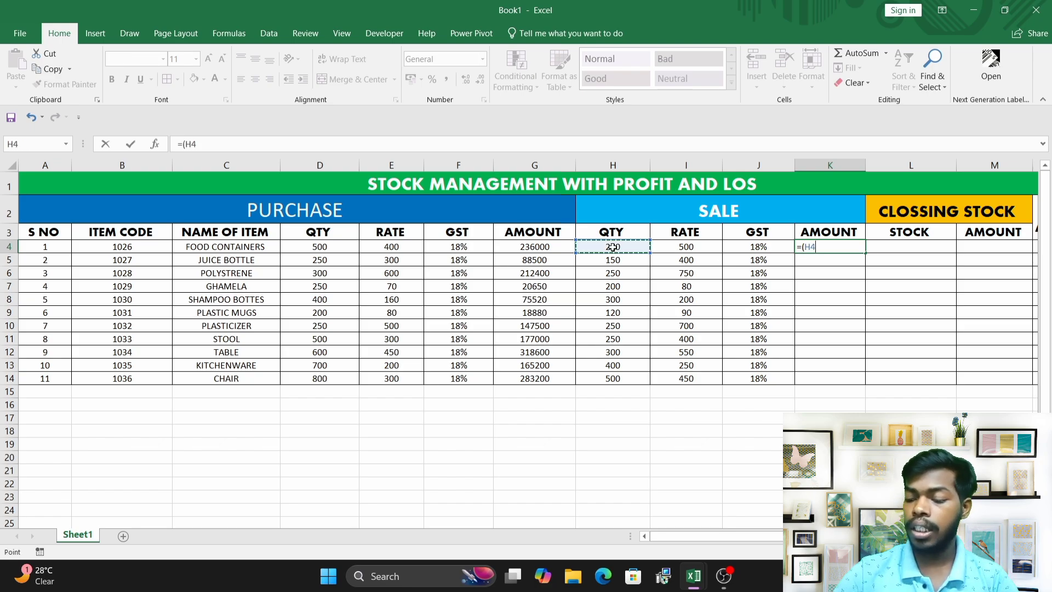
text(*)
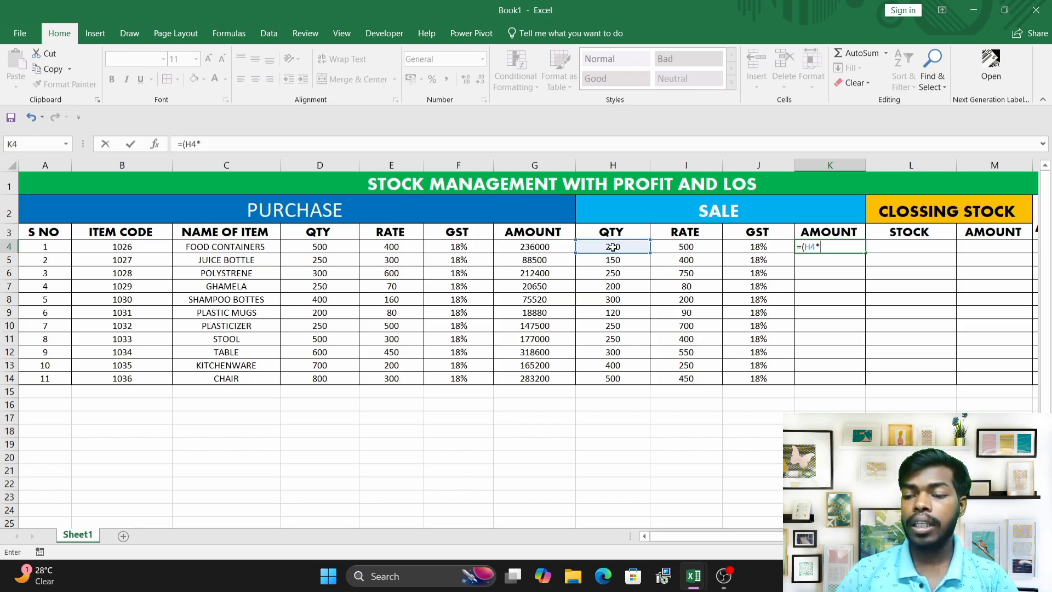
click(683, 246)
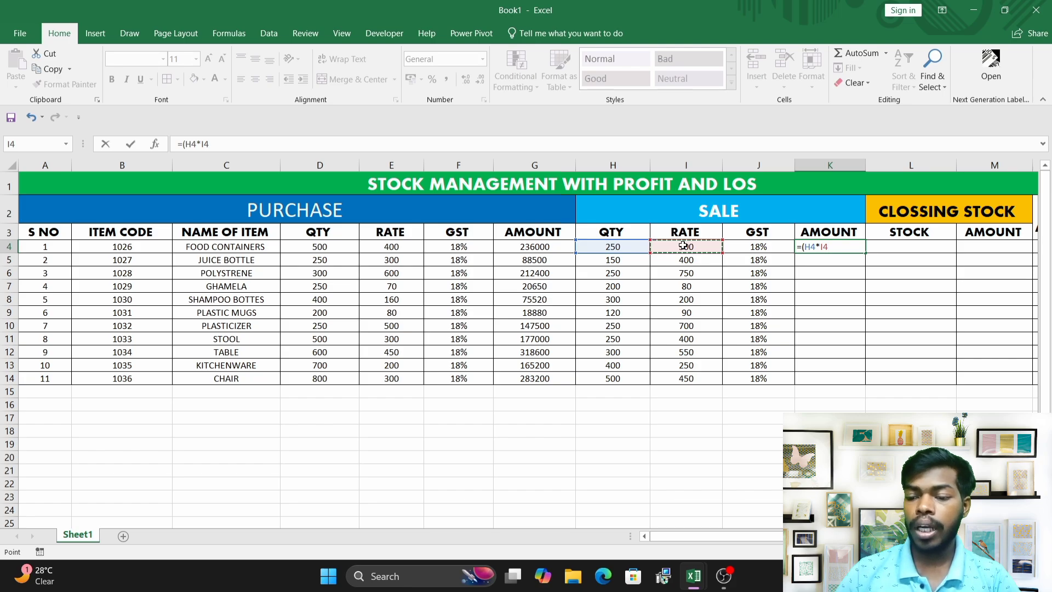
text(*)
click(762, 246)
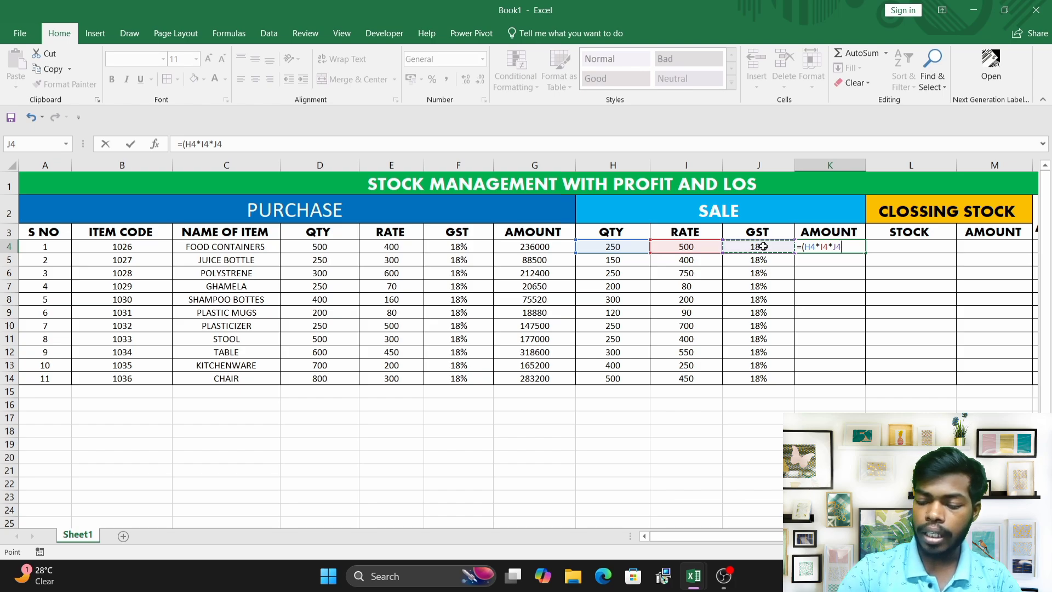
text()+()
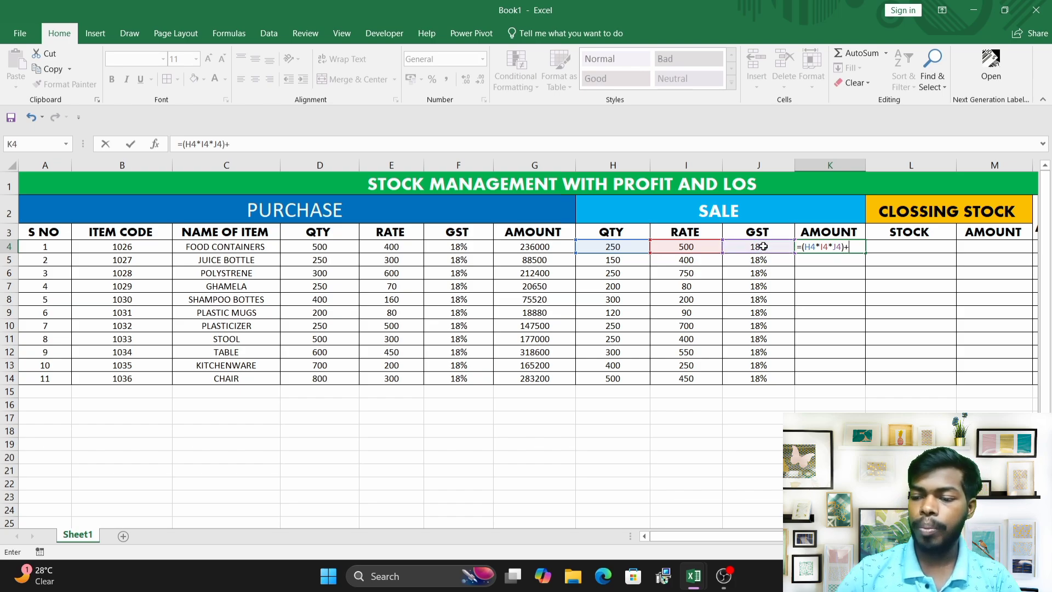
click(619, 246)
text(*)
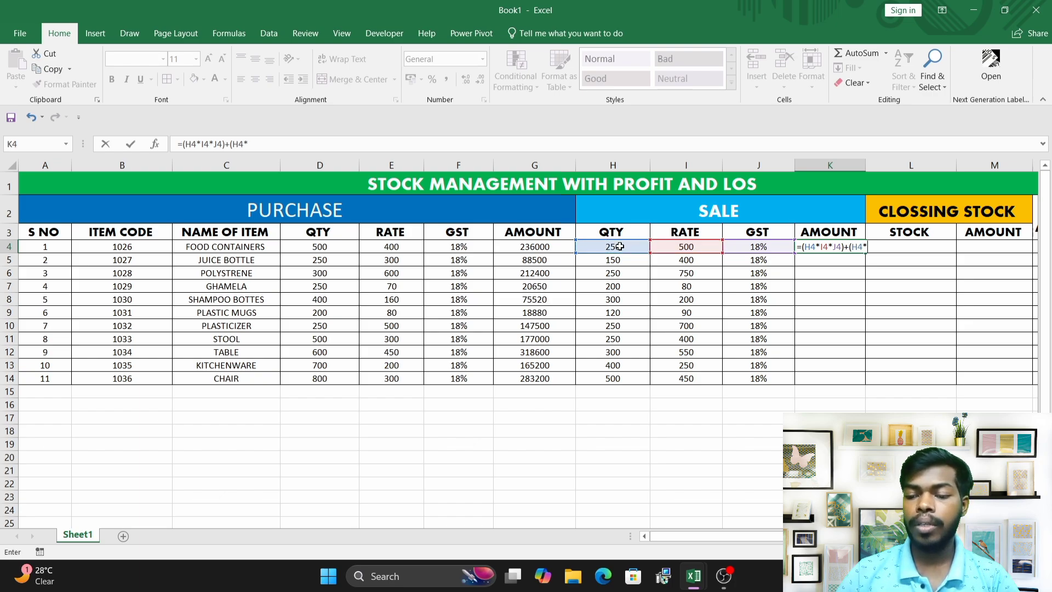
click(686, 247)
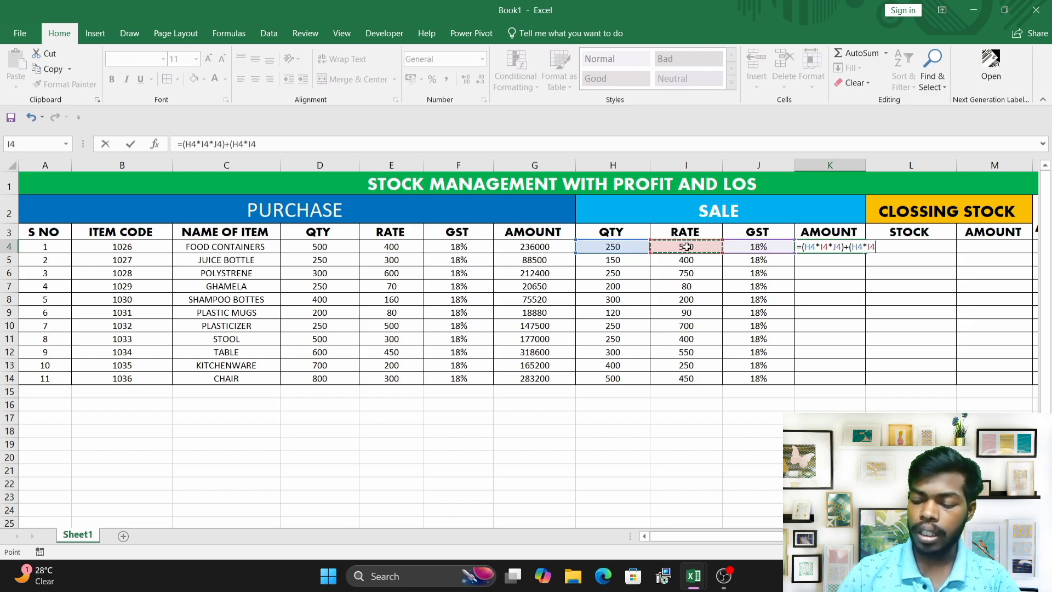
text())
key(Return)
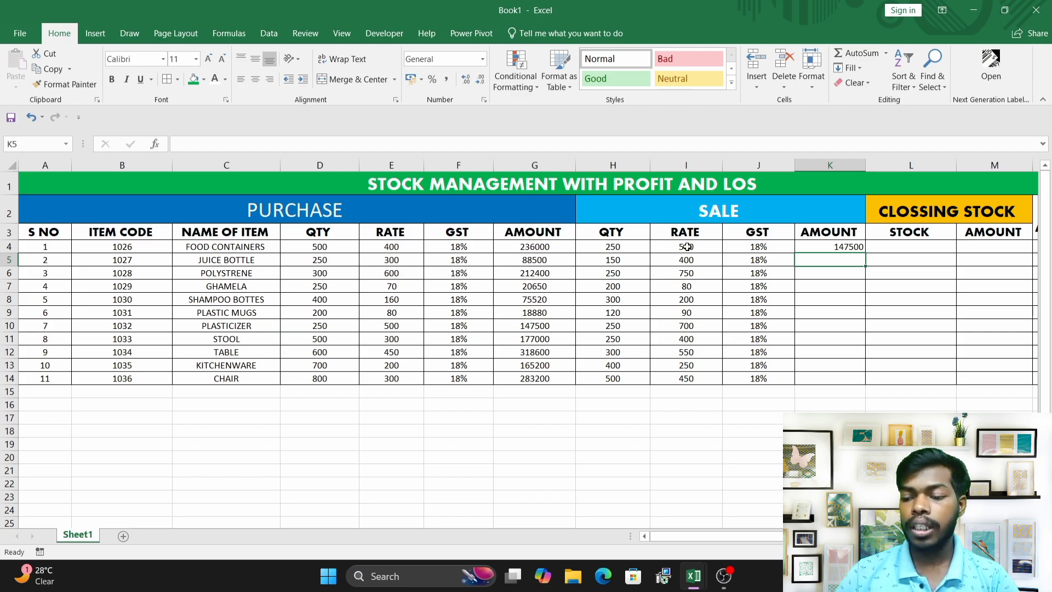
Center-align the sale amount in K4 and fill its formula down to K14.
click(836, 247)
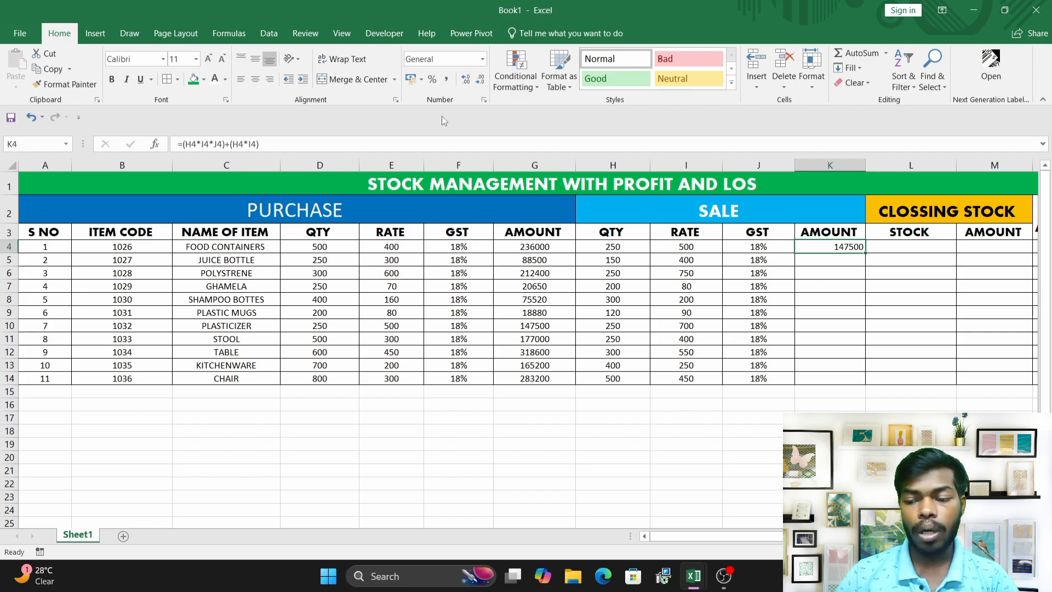
click(254, 81)
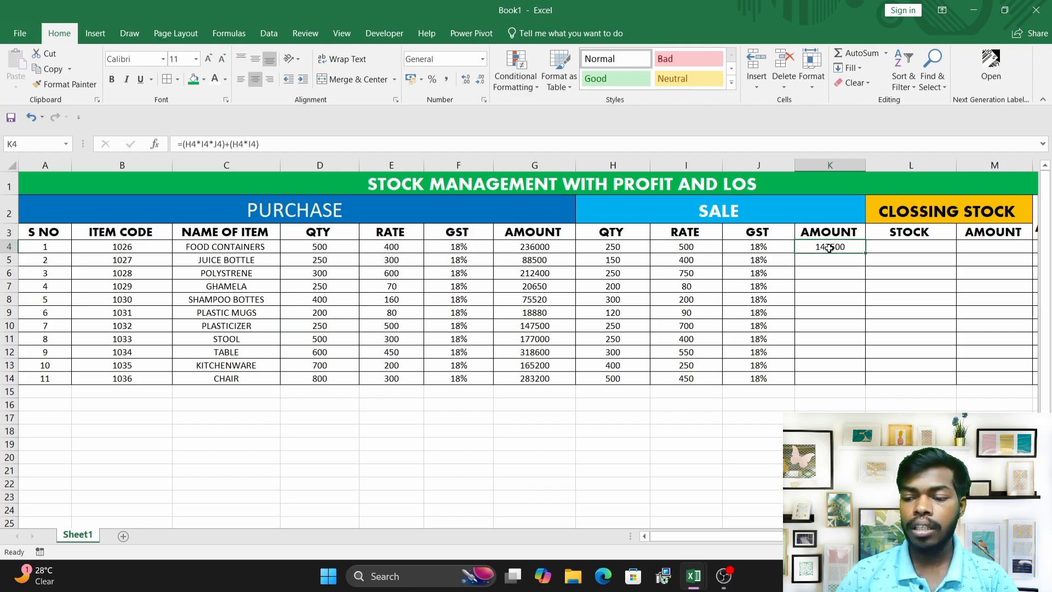
click(830, 268)
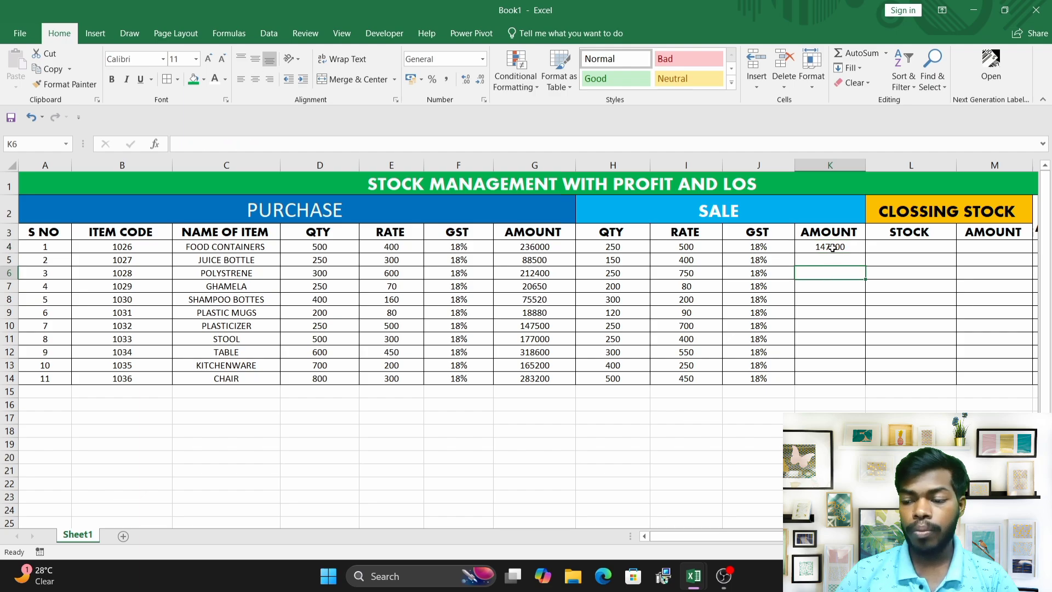
click(830, 247)
drag(864, 254, 857, 382)
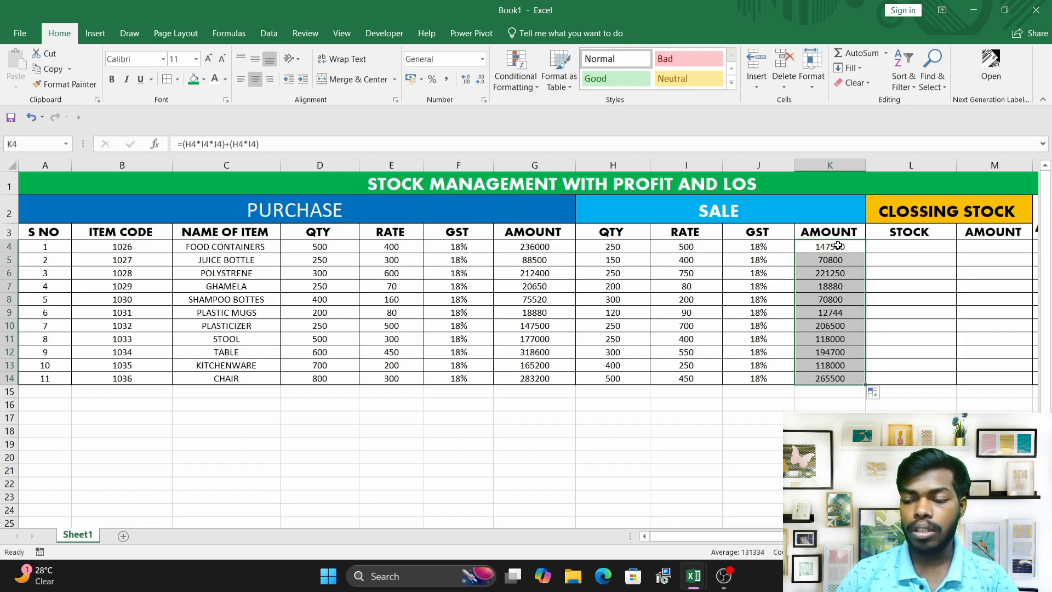
Examine the purchase and sale quantity and rate columns next to the closing stock and profit and loss columns.
click(901, 259)
drag(841, 247, 838, 369)
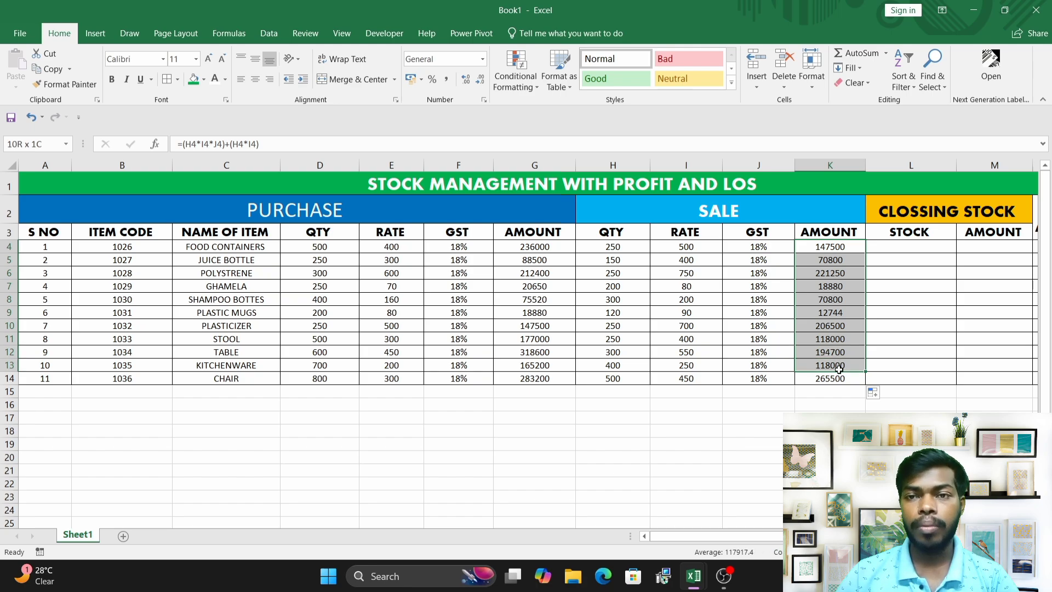
click(877, 325)
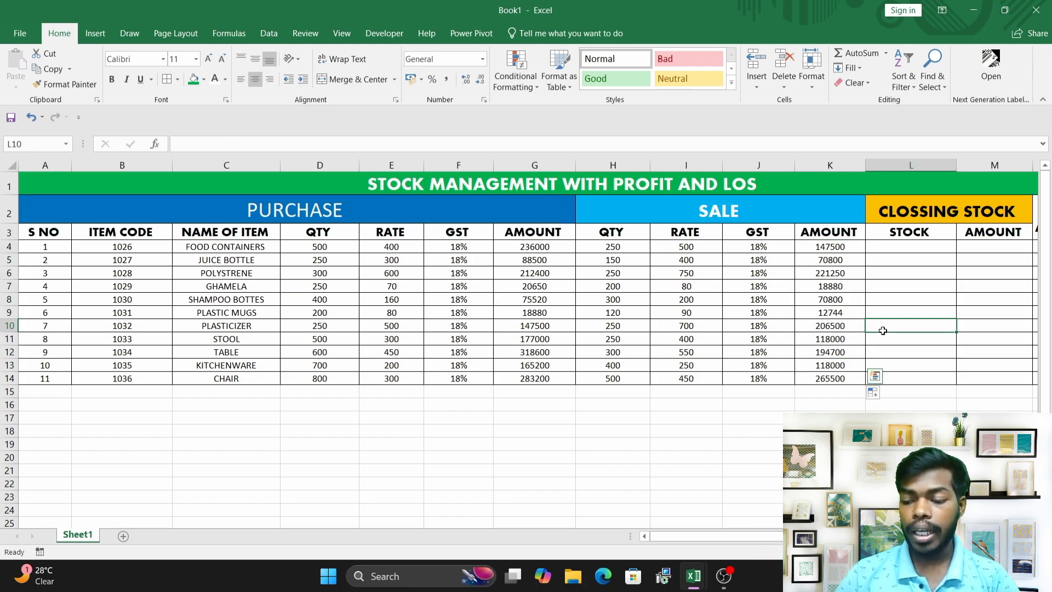
click(896, 249)
drag(712, 536, 779, 524)
click(744, 290)
click(751, 245)
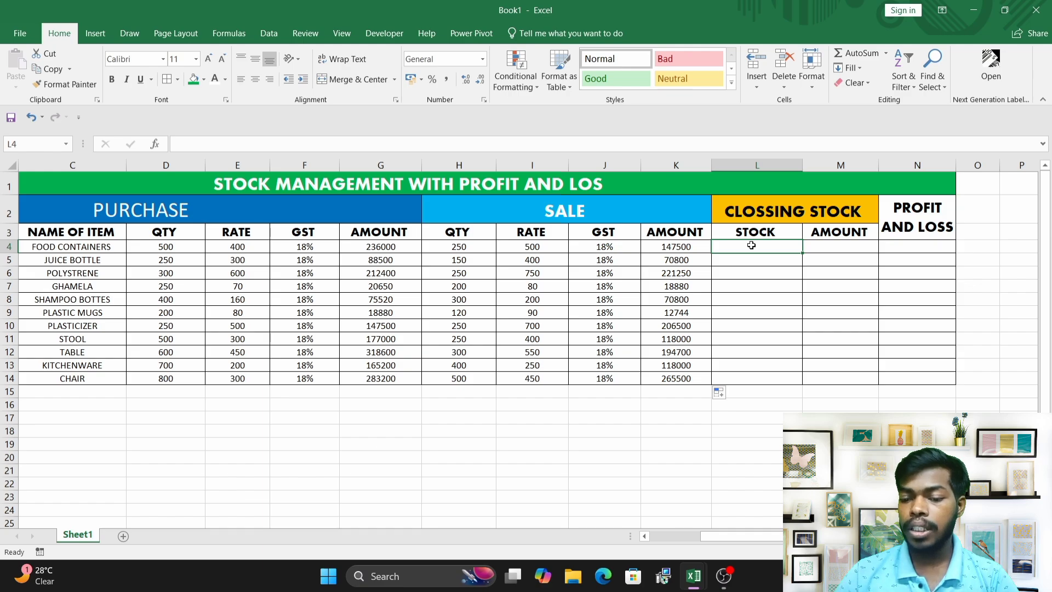
click(534, 243)
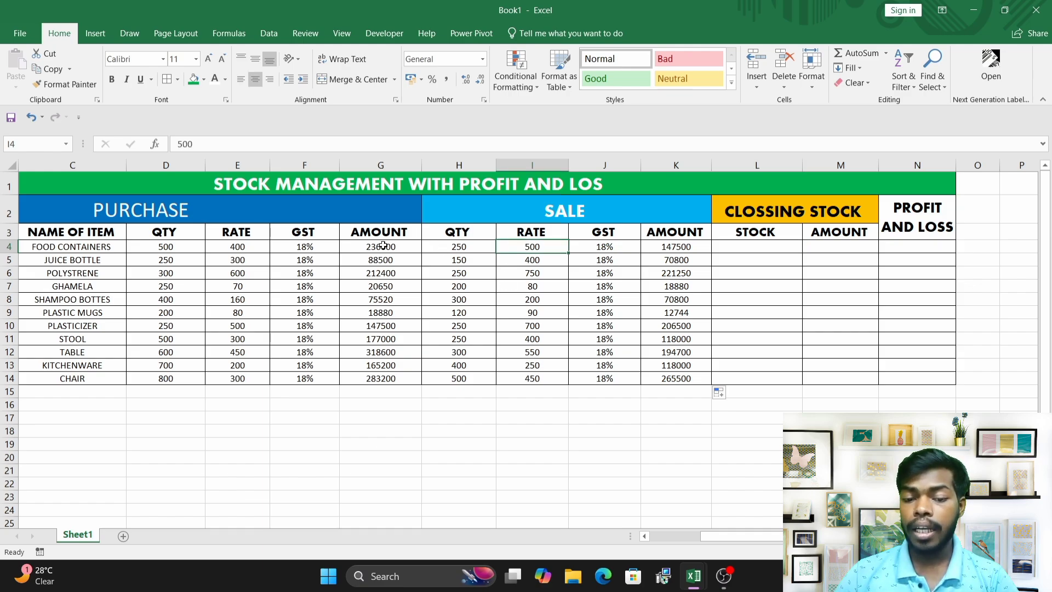
click(185, 247)
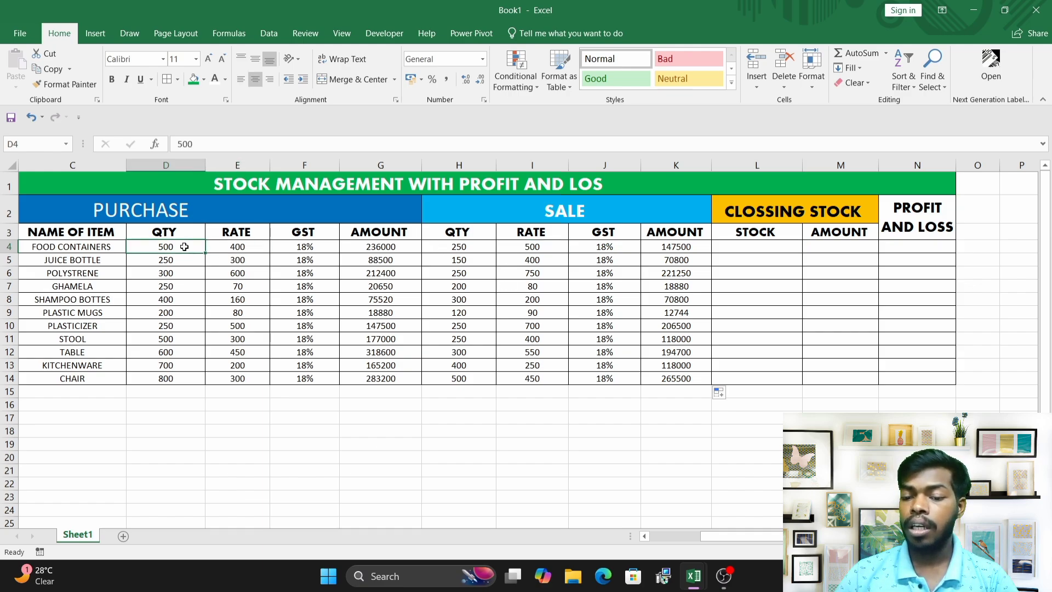
click(445, 251)
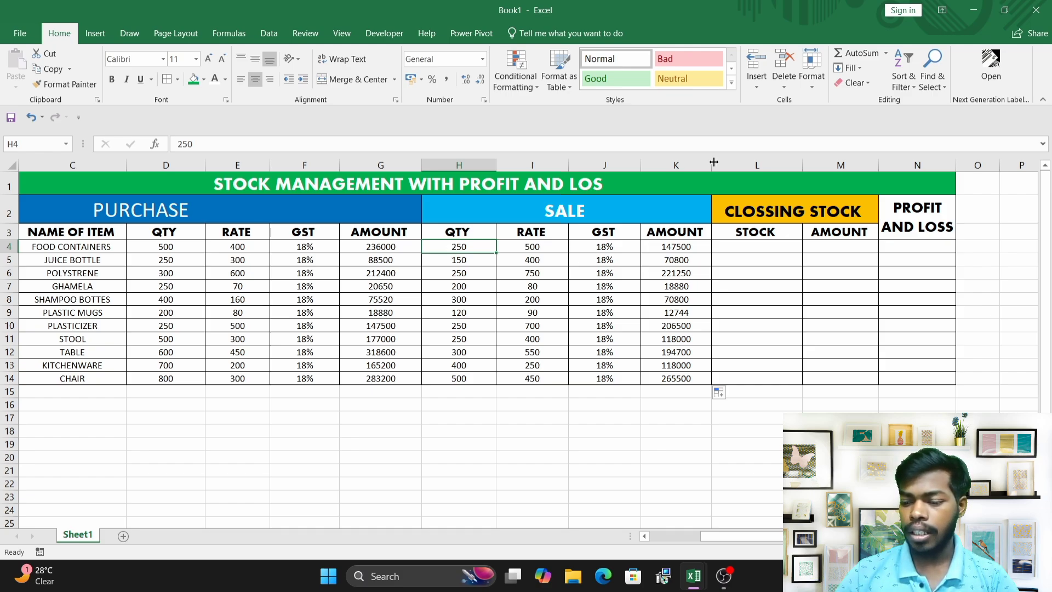
Enter the closing stock formula =(D4-H4) in cell L4.
click(765, 247)
text(=)
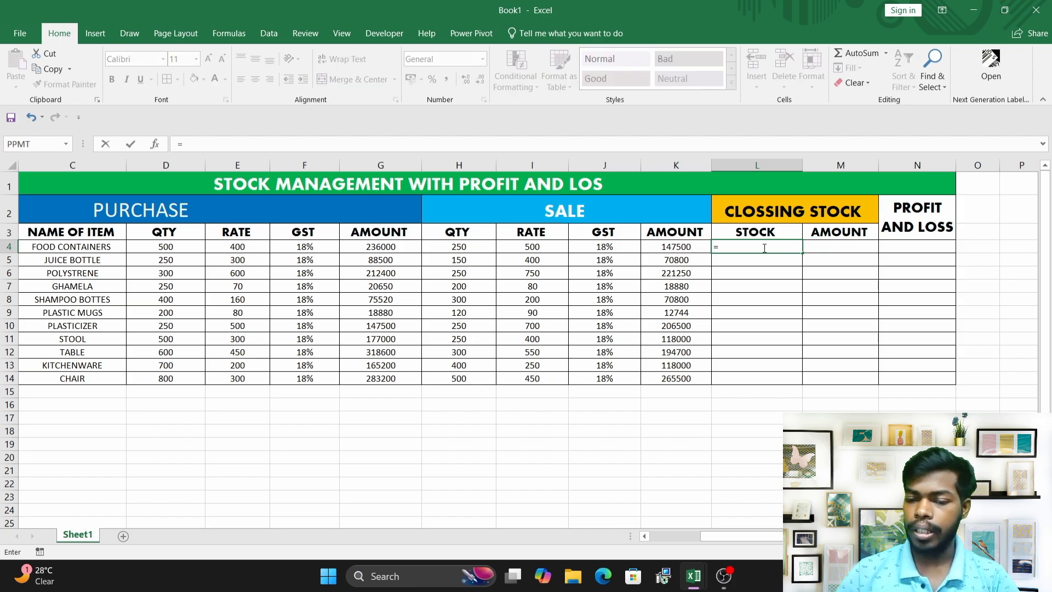
text(()
click(177, 247)
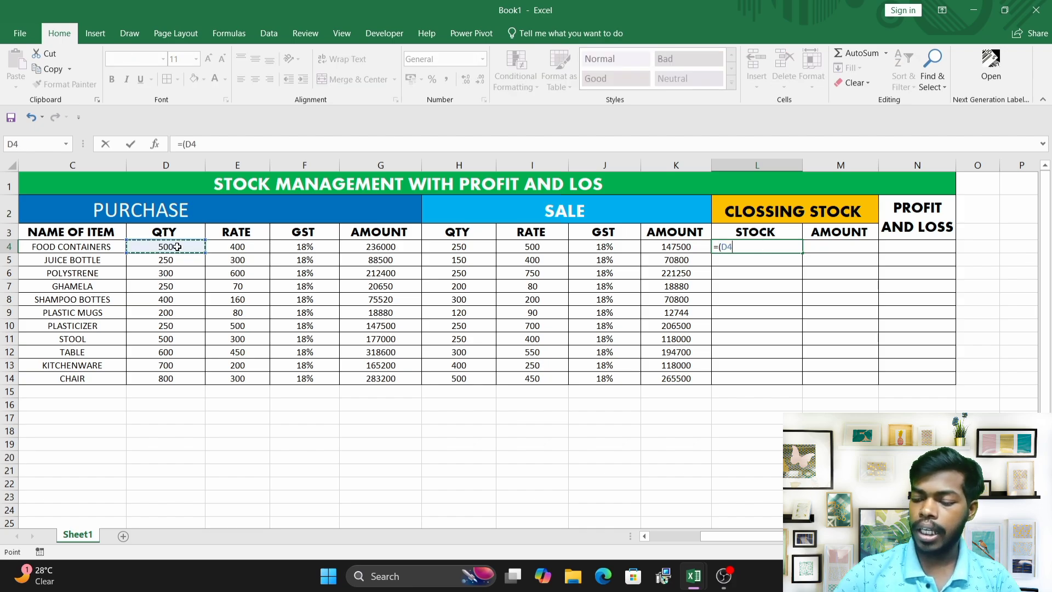
text(-)
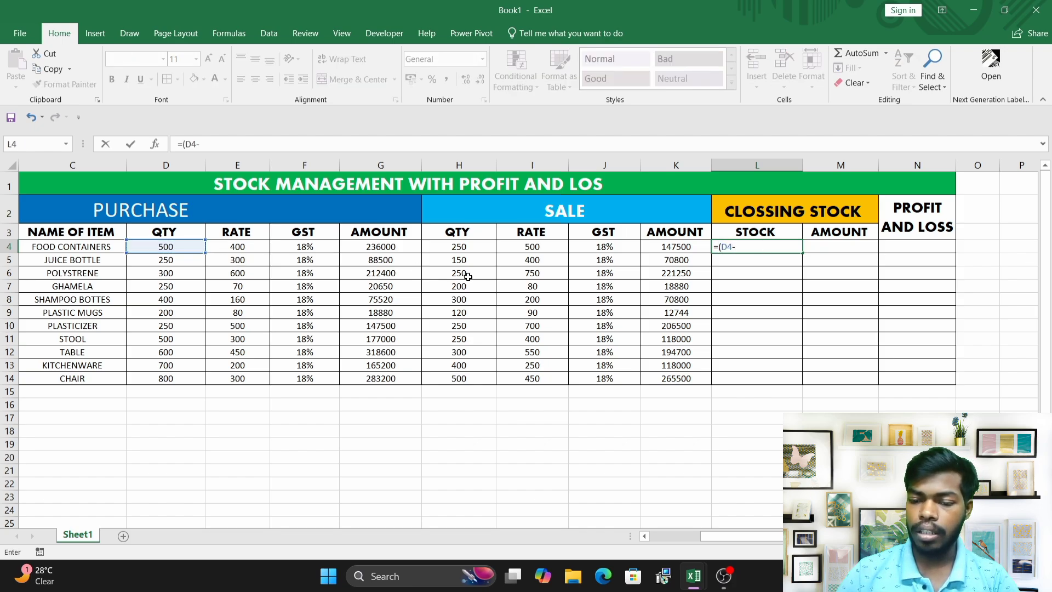
click(476, 246)
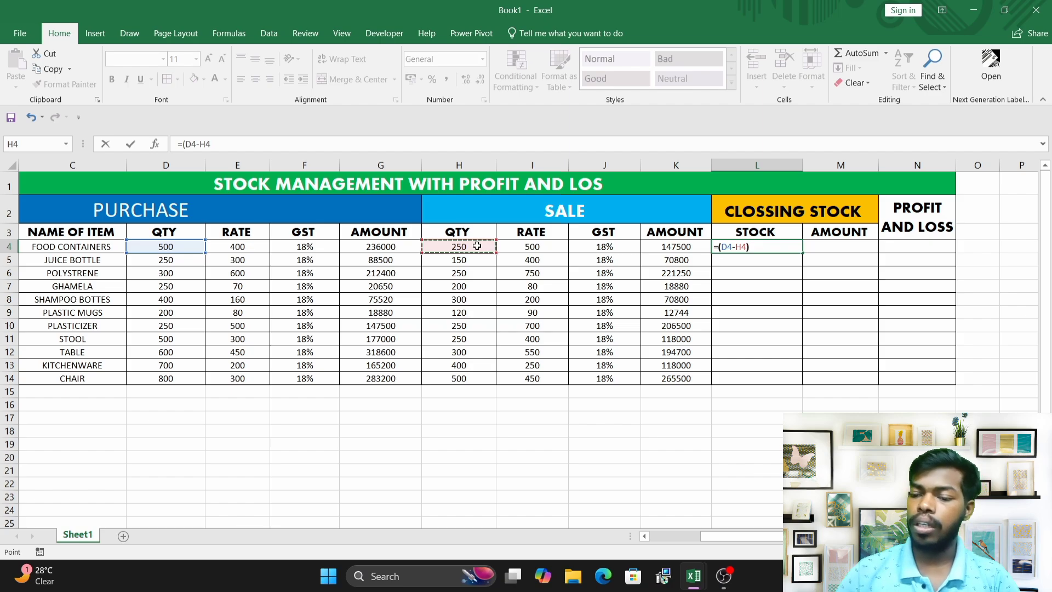
text())
key(Return)
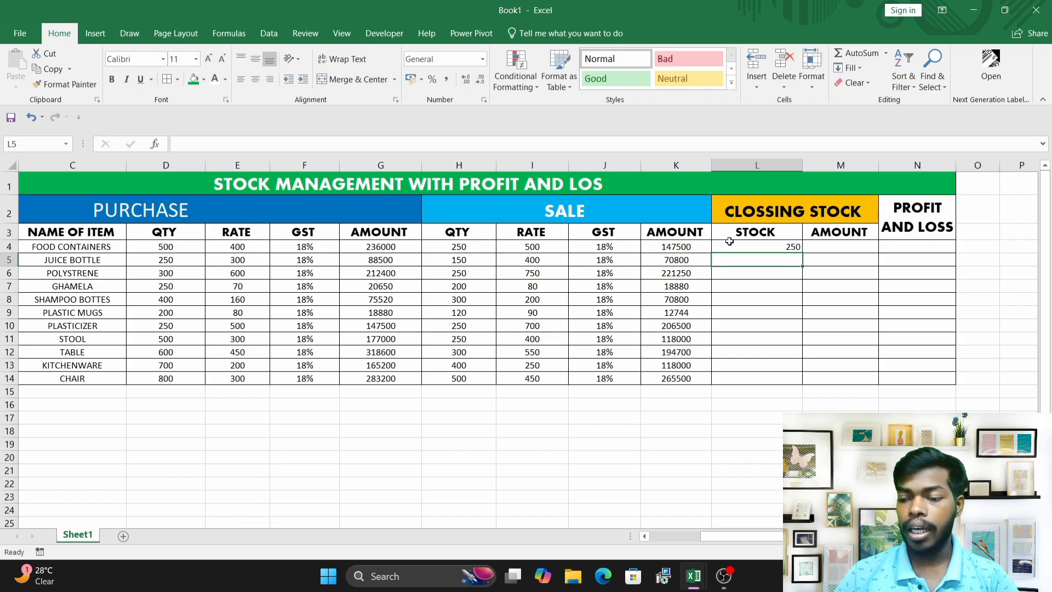
Center-align the closing stock in L4 and fill its formula down to L14.
click(766, 245)
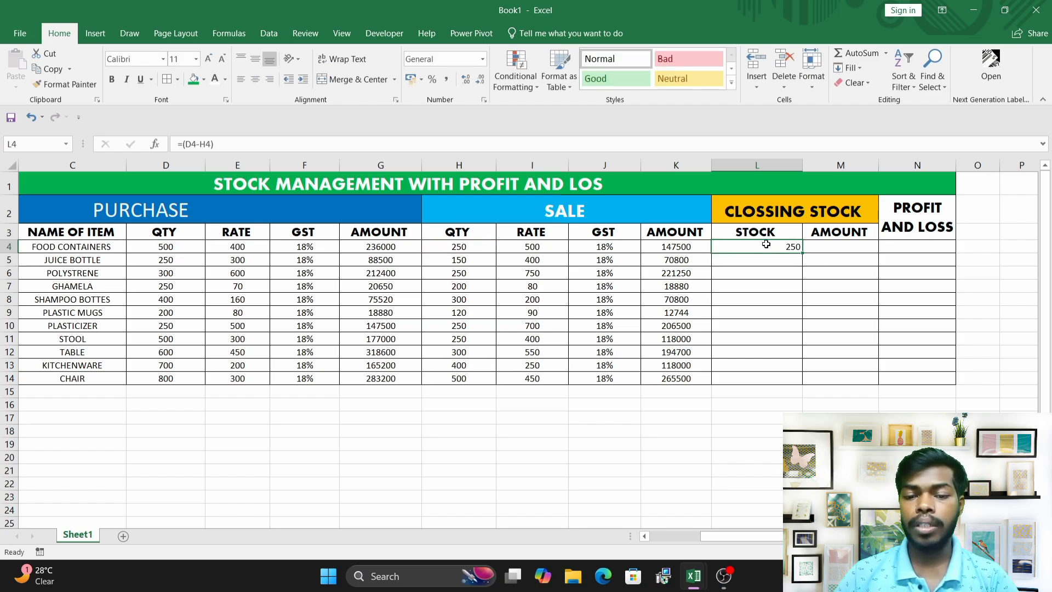
click(255, 79)
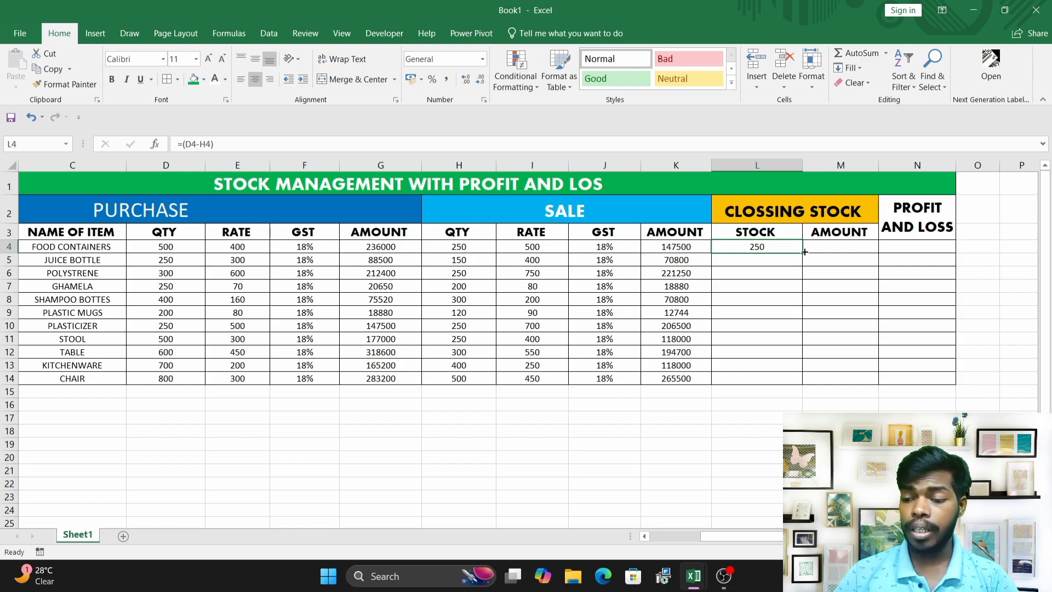
drag(803, 251, 795, 387)
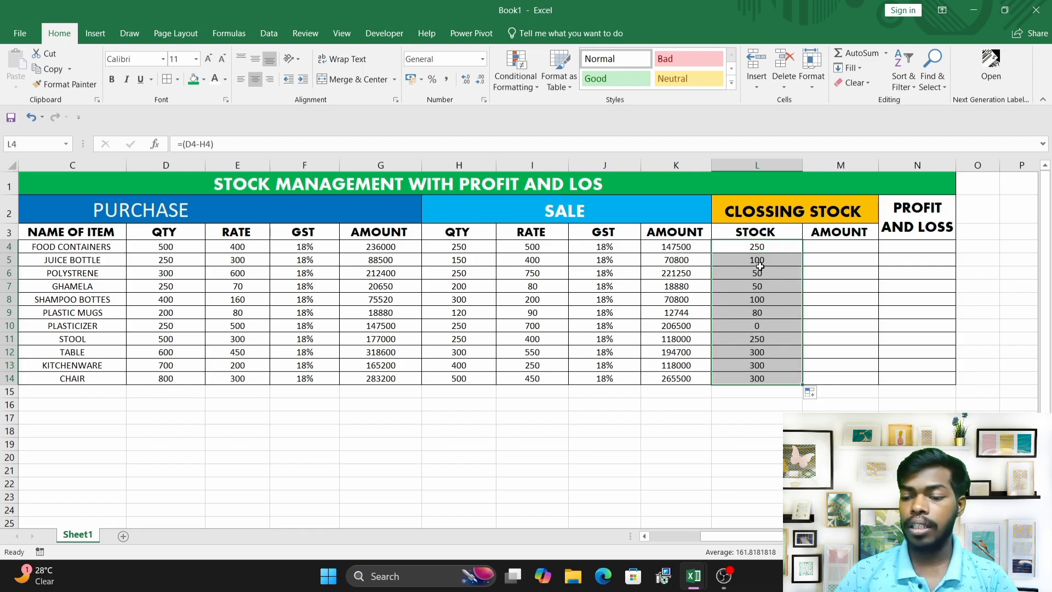
Enter the closing stock amount formula =(L4*E4) in cell M4.
click(835, 249)
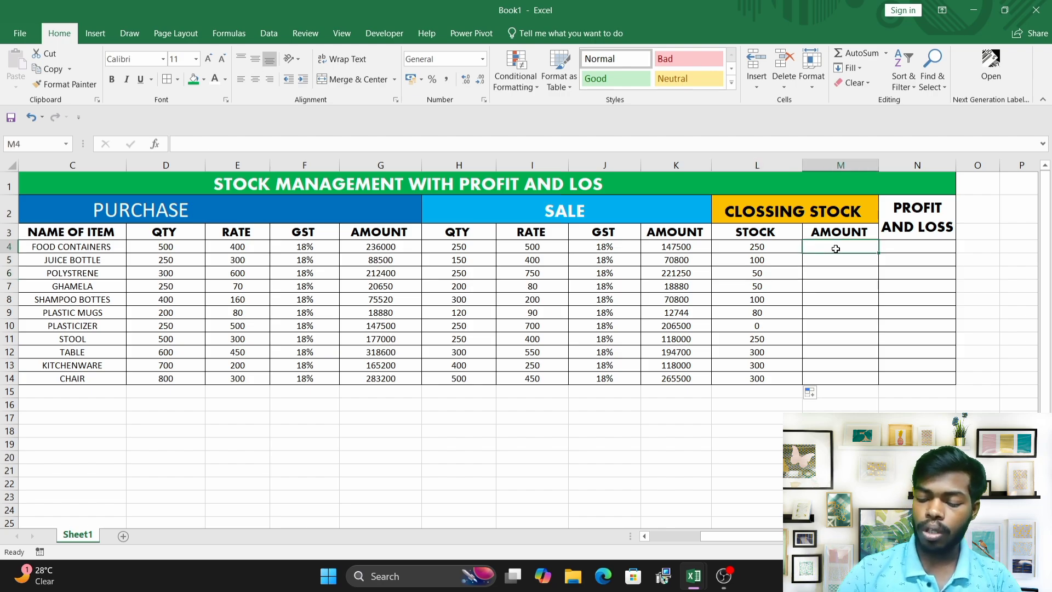
text(=()
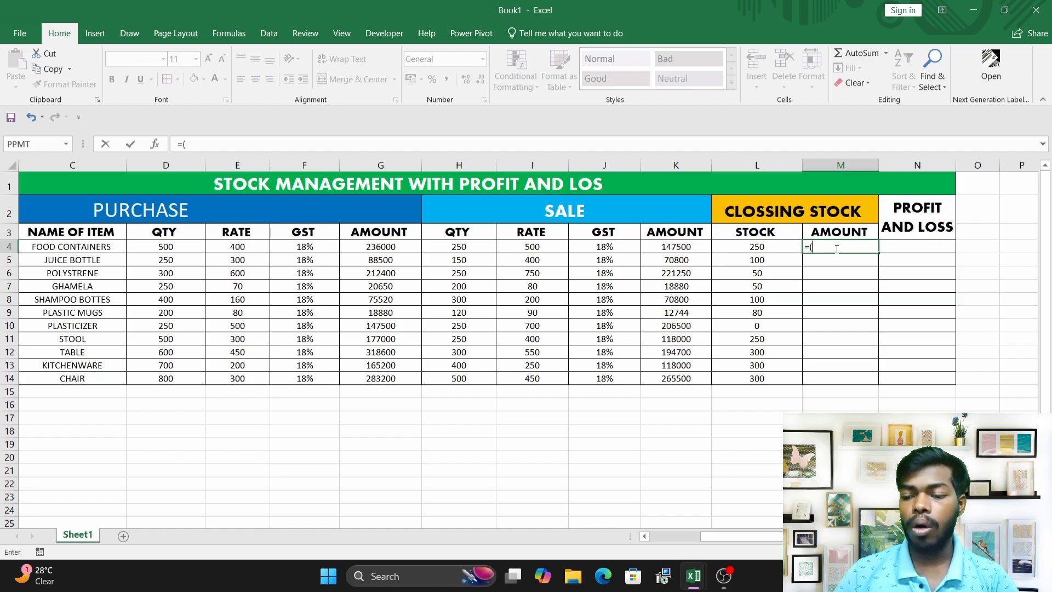
click(761, 244)
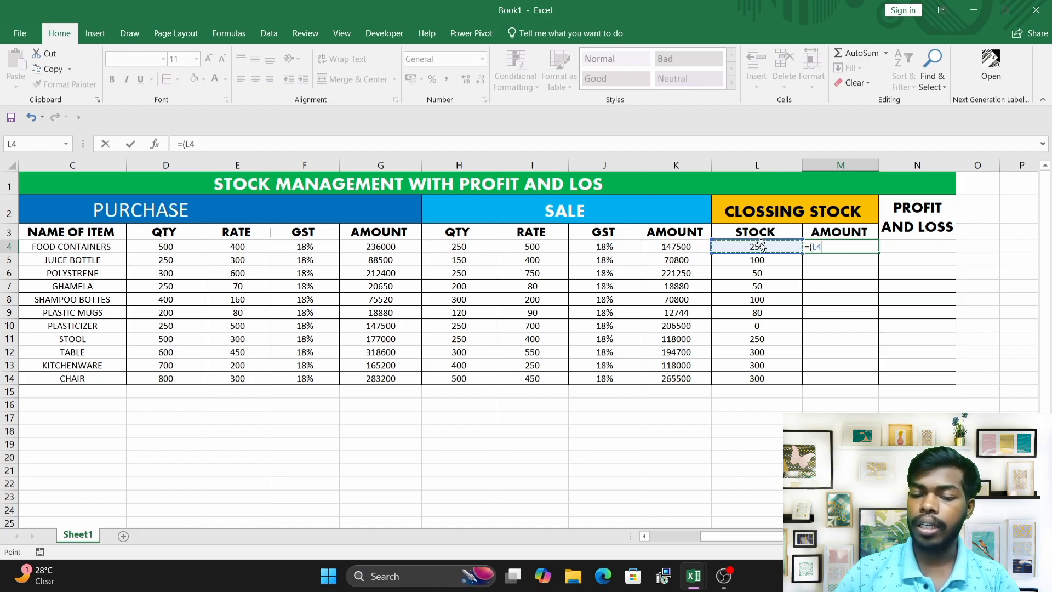
text(*)
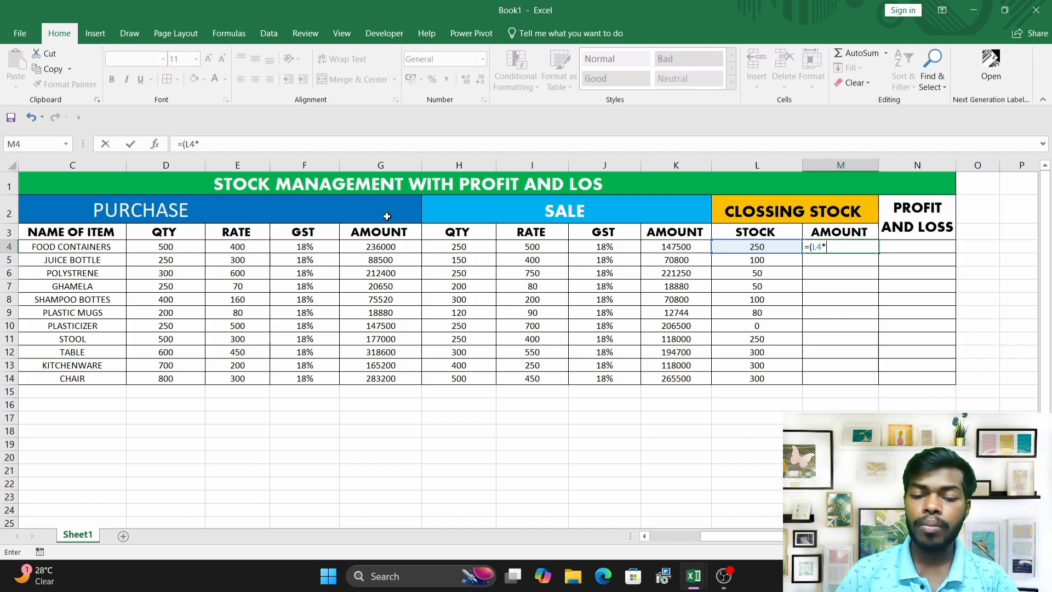
click(235, 248)
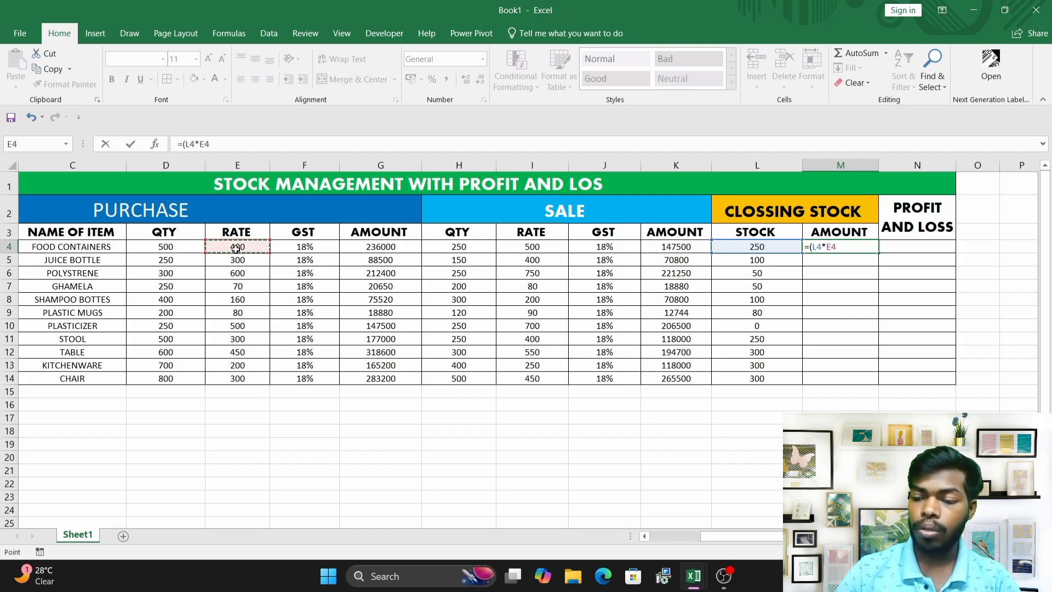
text())
key(Return)
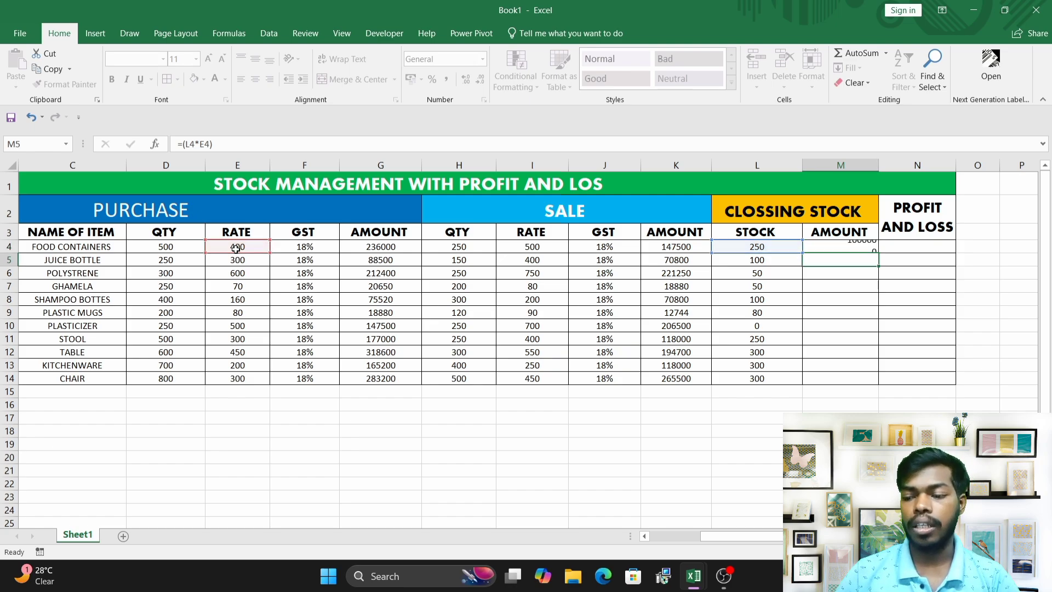
Fill the closing stock amount formula from M4 down to M14 and center-align the range M4:M14.
click(852, 245)
drag(879, 253, 878, 380)
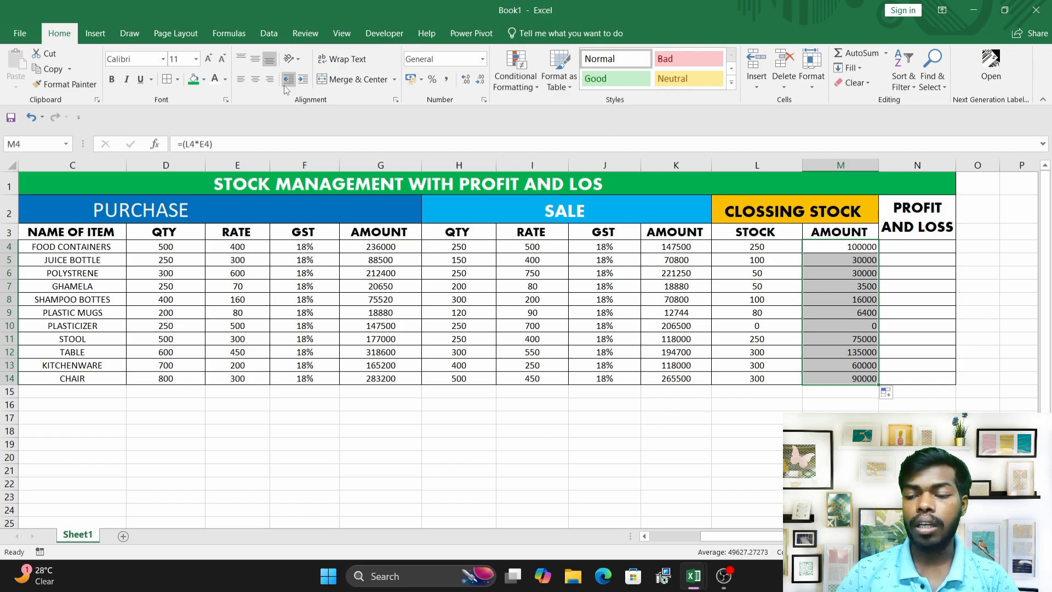
click(255, 80)
click(841, 275)
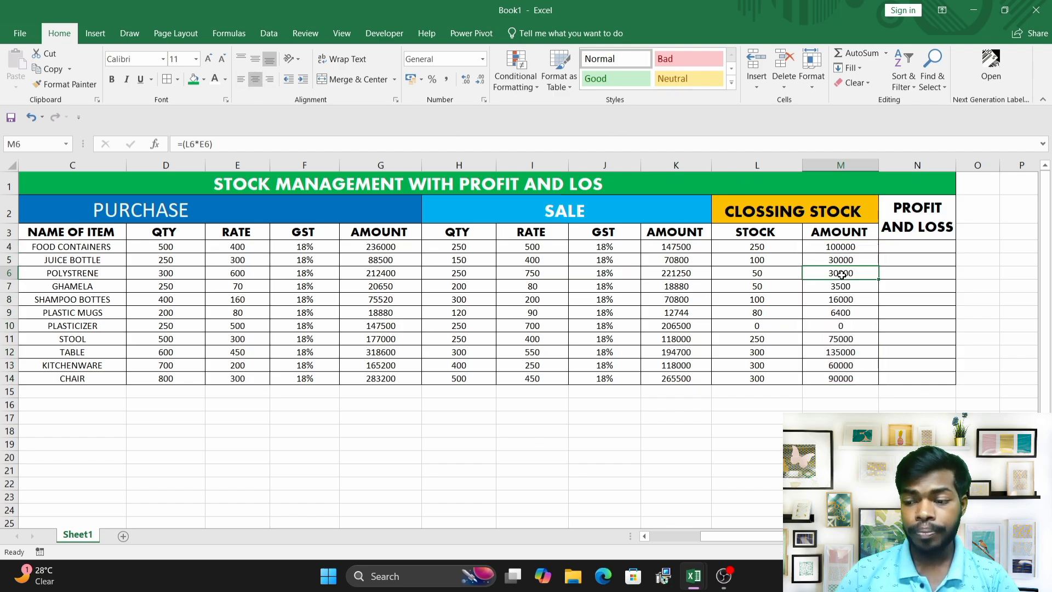
click(901, 245)
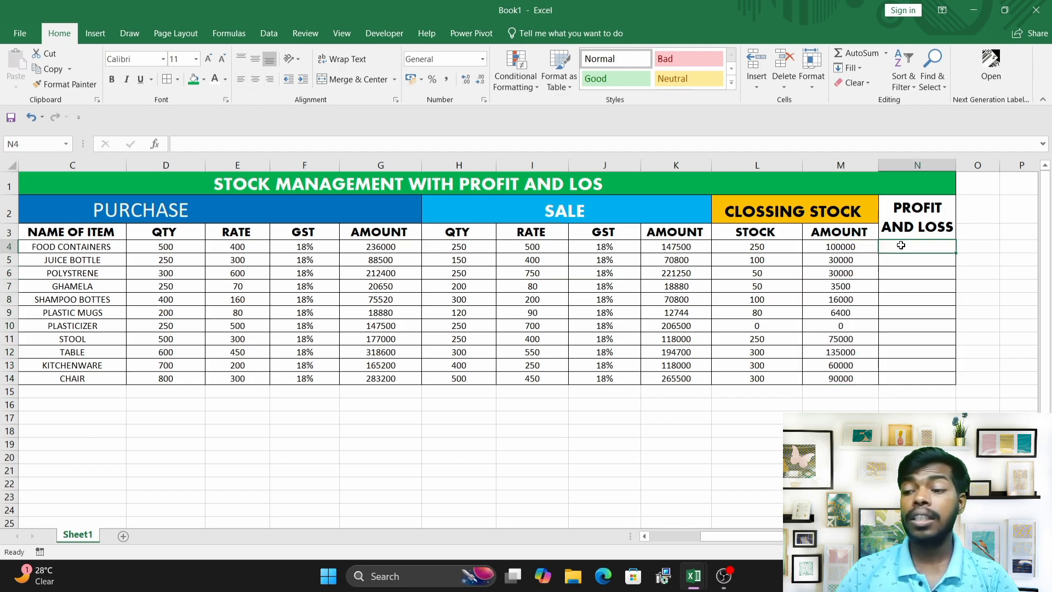
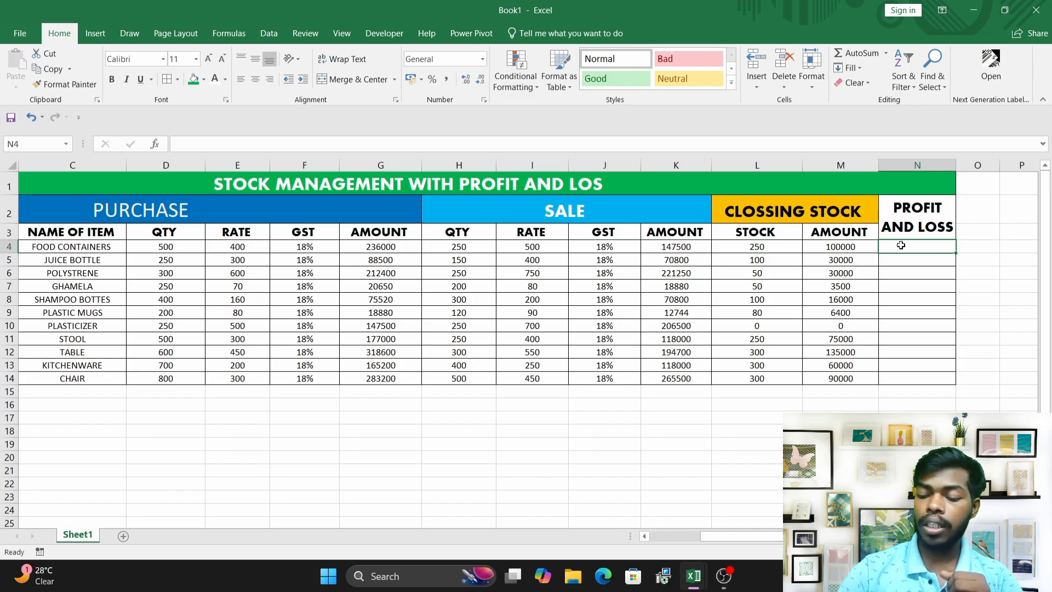
Enter the profit and loss formula =(I4-E4)*H4 in cell N4.
text(=)
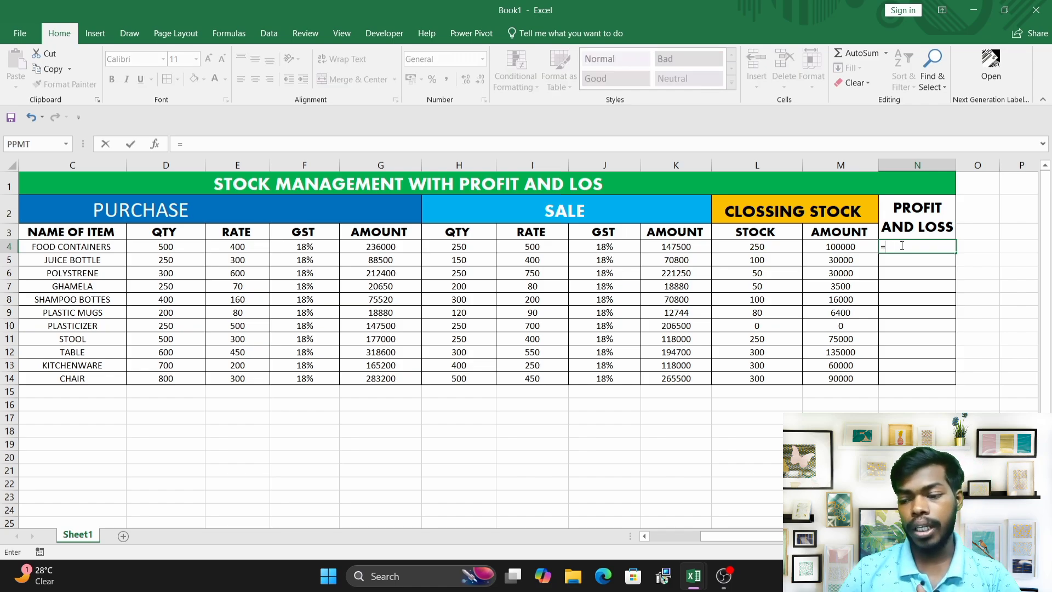
text(()
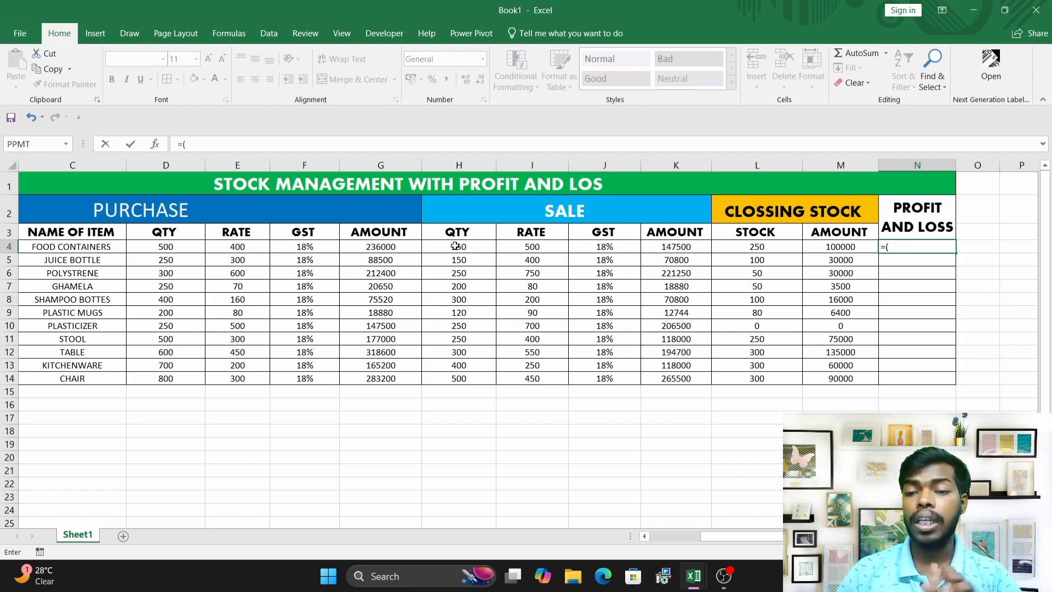
click(525, 249)
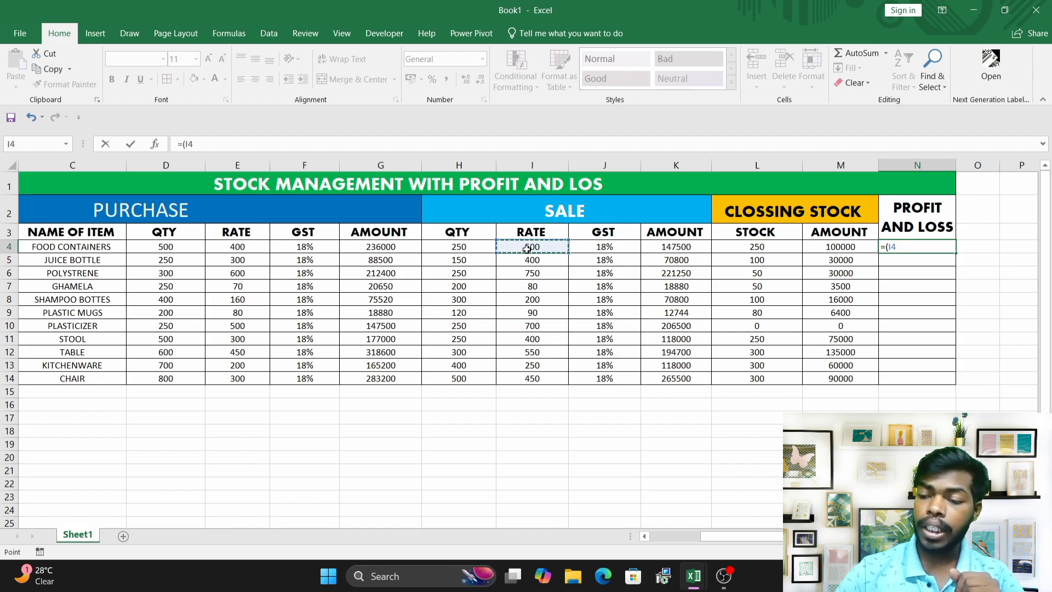
text(-)
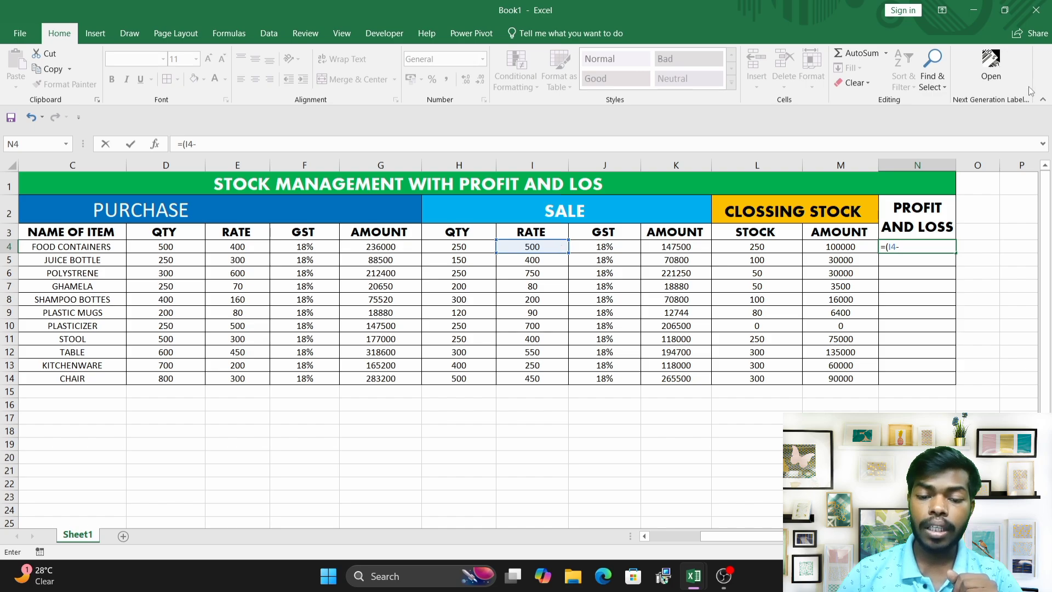
click(232, 248)
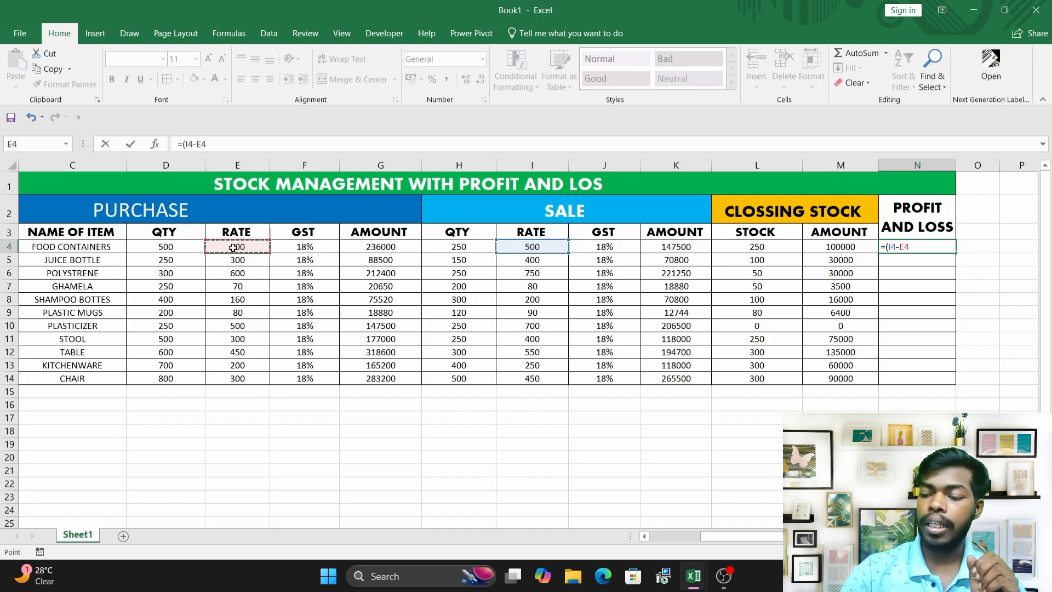
text()*)
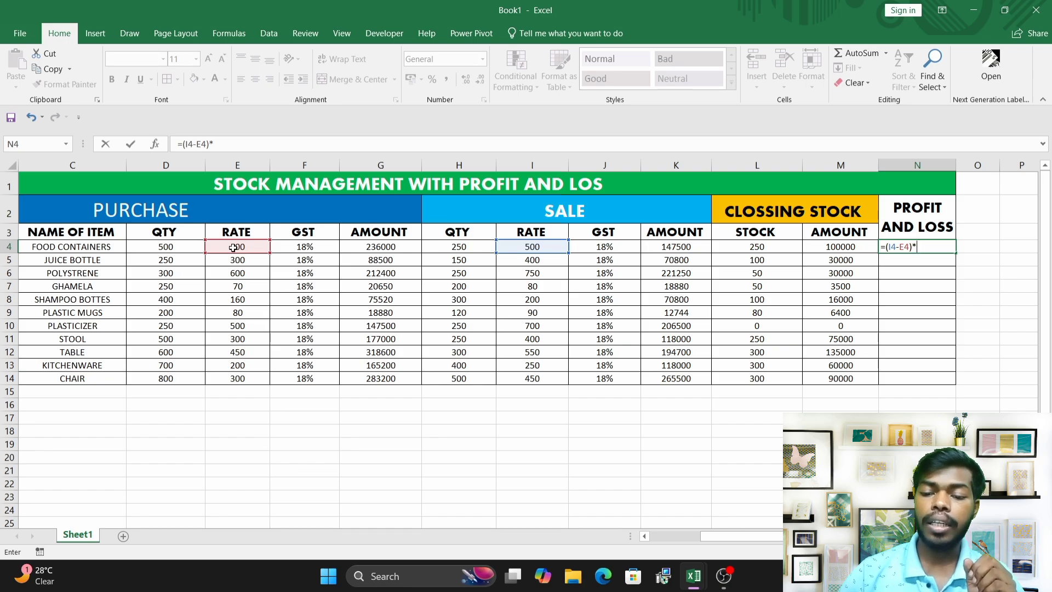
click(461, 248)
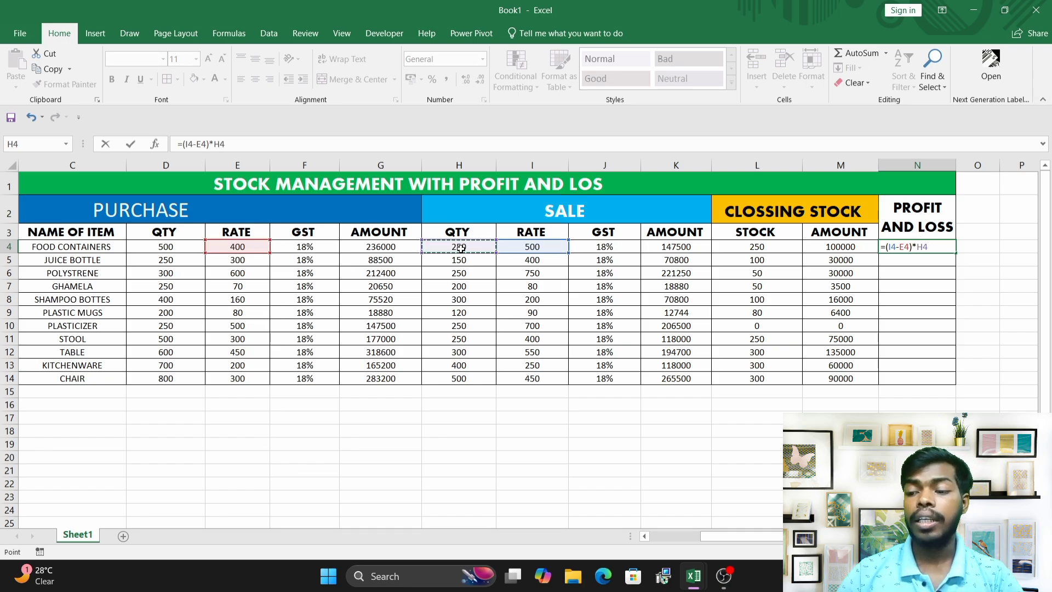
key(Return)
Center-align the profit and loss value in cell N4.
click(901, 245)
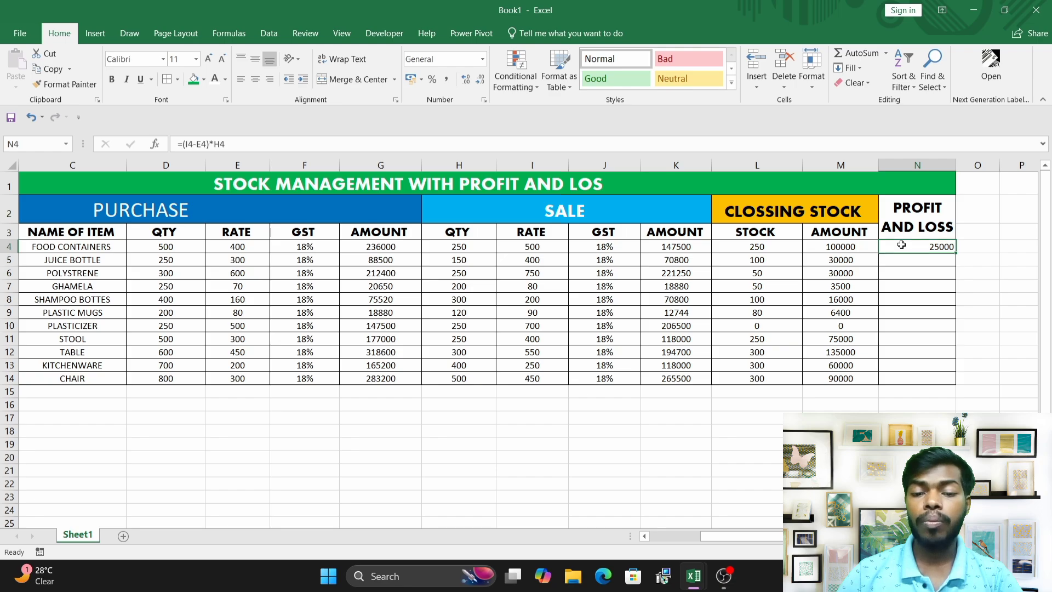
click(253, 81)
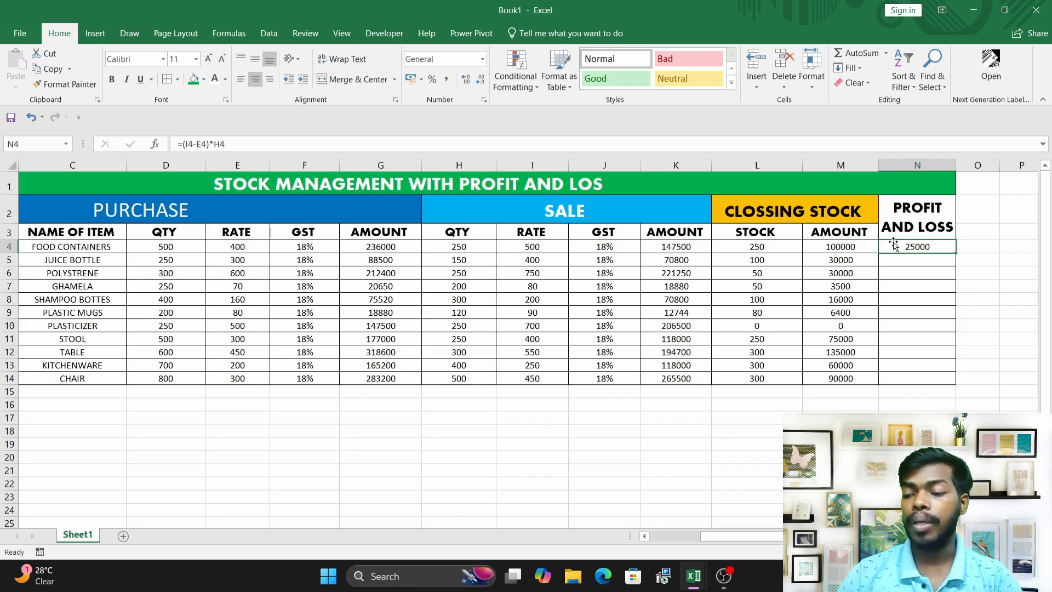
key(Down)
click(920, 248)
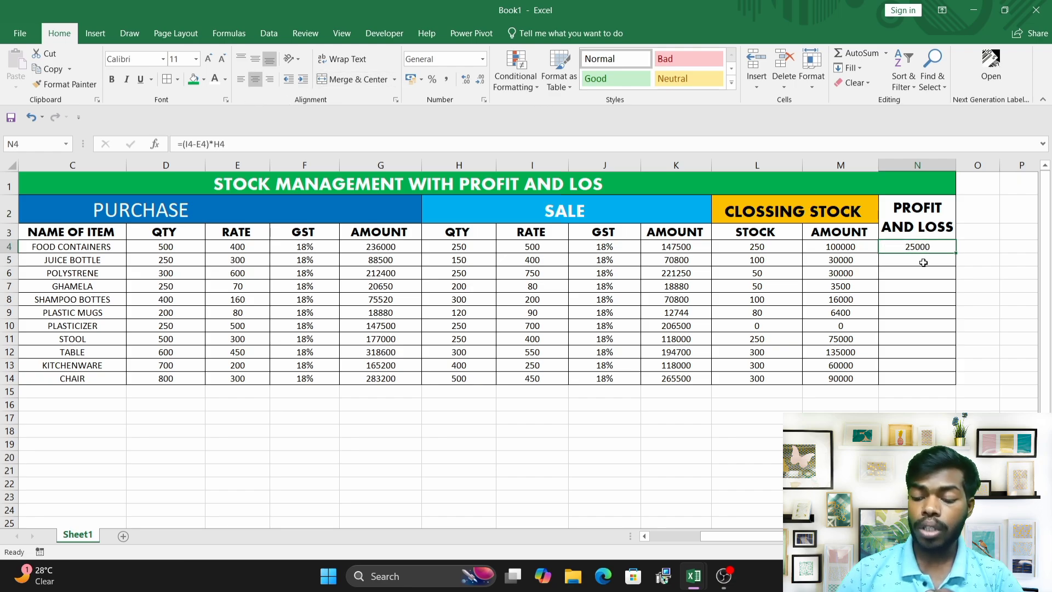
Enter the formula =(I5-E5)*H5 in cell N5 and center-align it.
click(922, 262)
text(=)
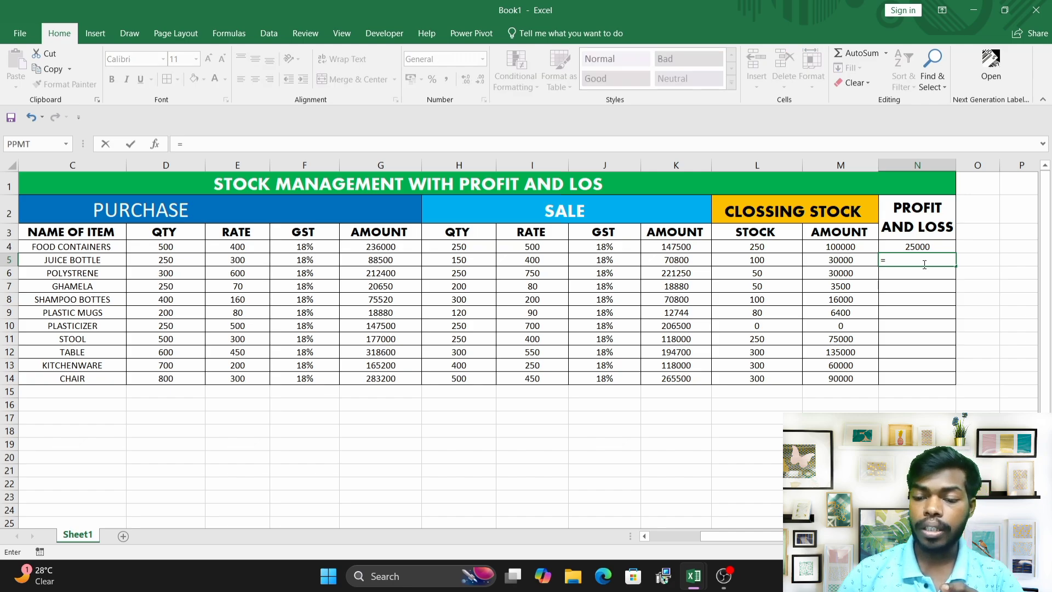
text(()
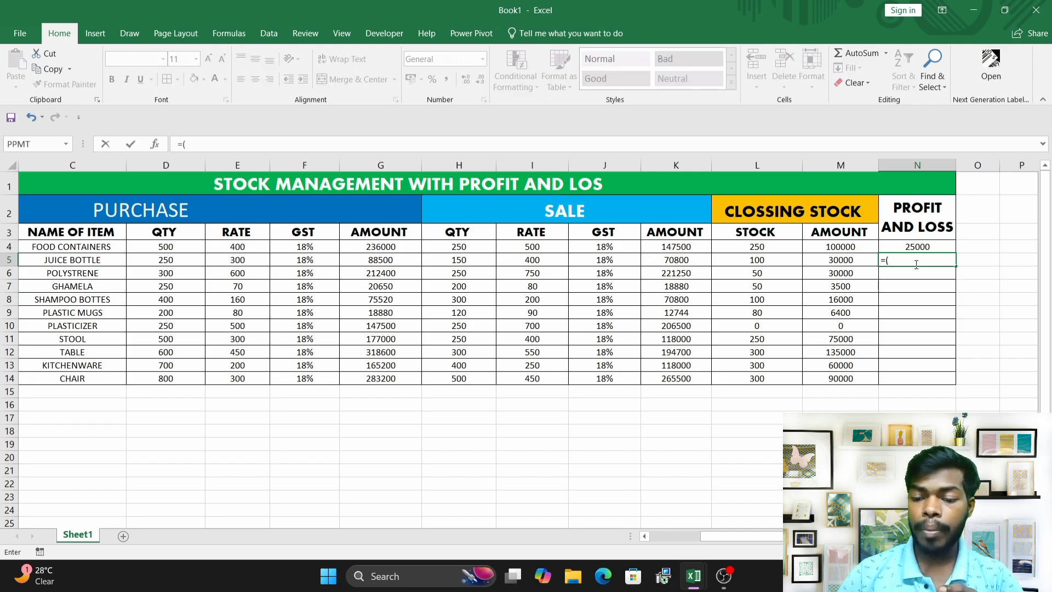
click(535, 263)
text(-)
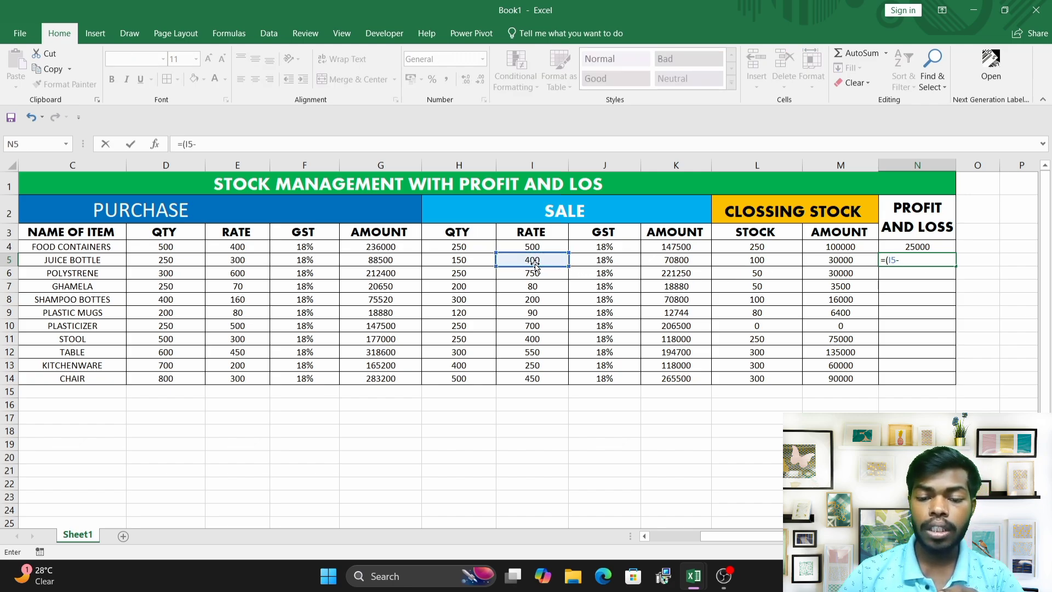
click(248, 262)
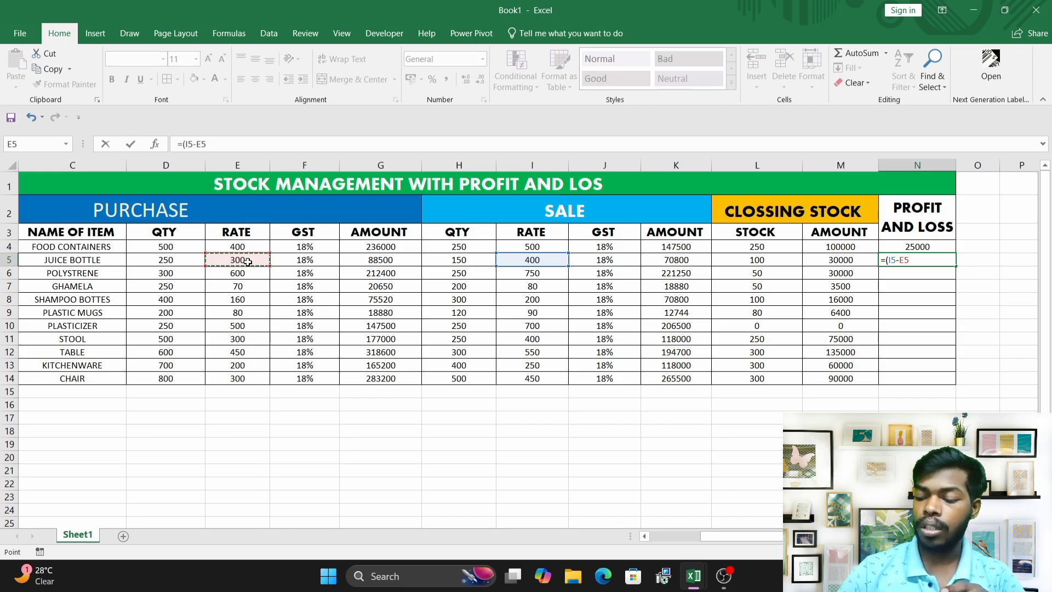
text())
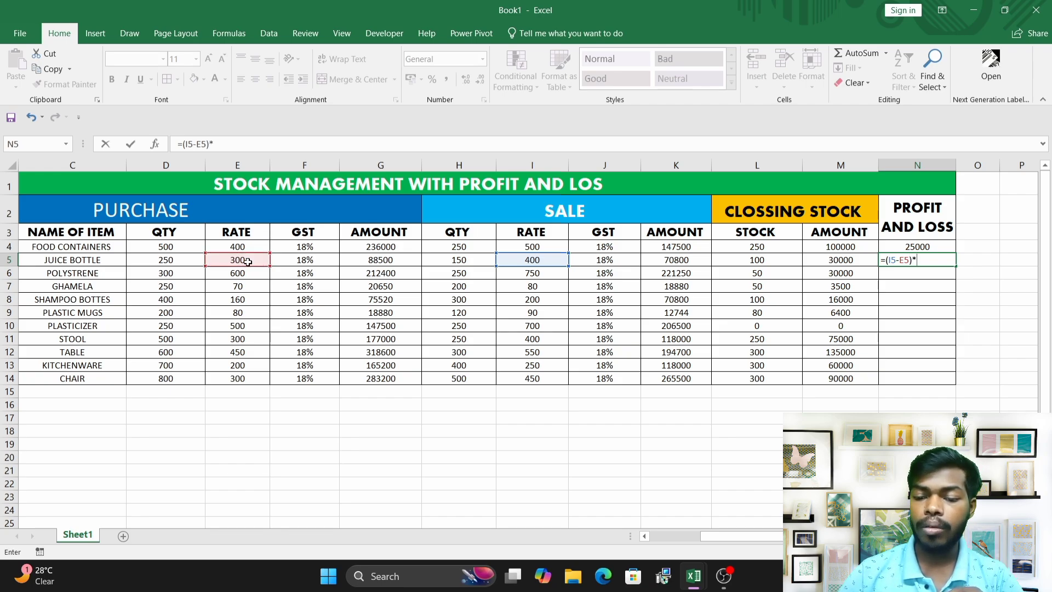
text(*)
click(458, 260)
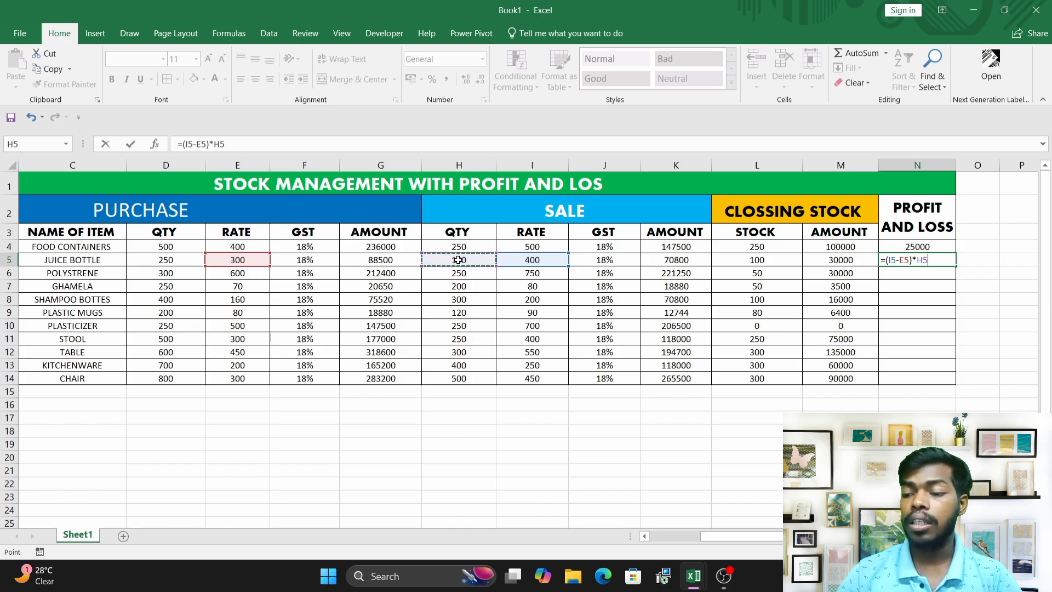
key(Return)
click(926, 257)
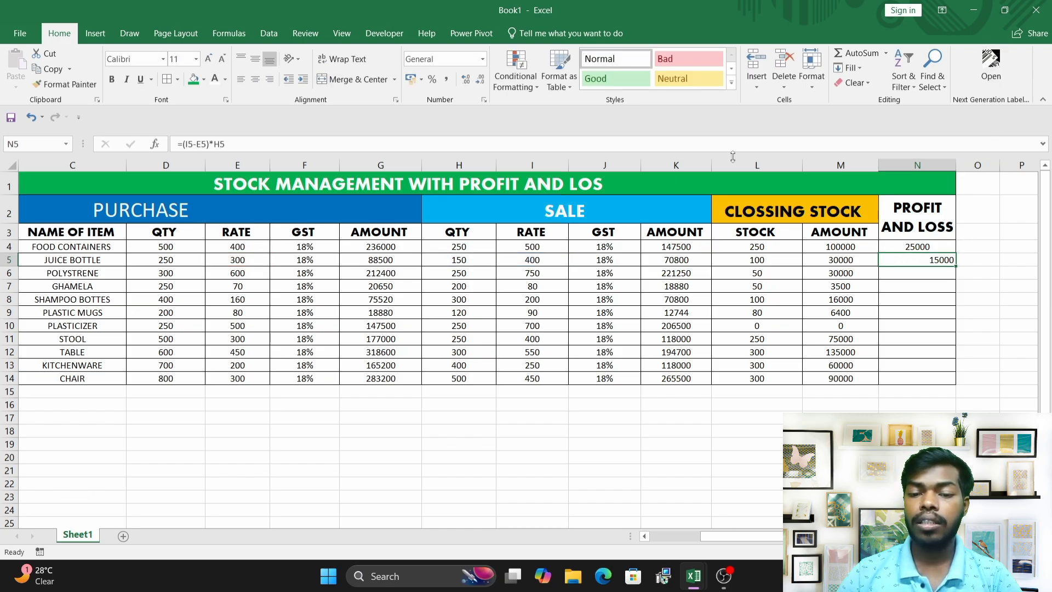
click(254, 80)
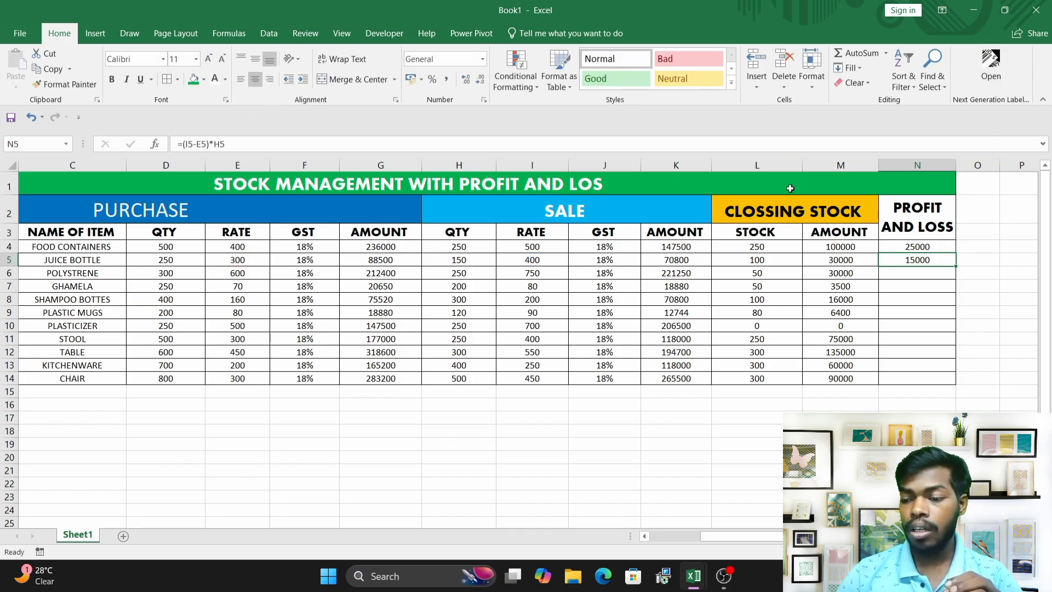
Fill the profit and loss formula from N4 down to N14.
click(930, 245)
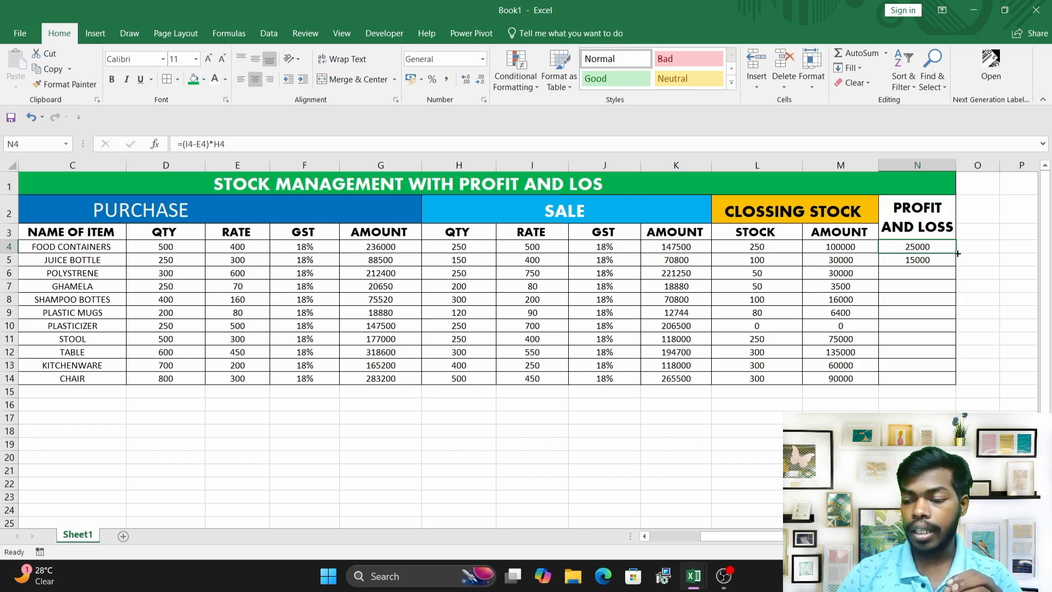
drag(957, 252, 957, 385)
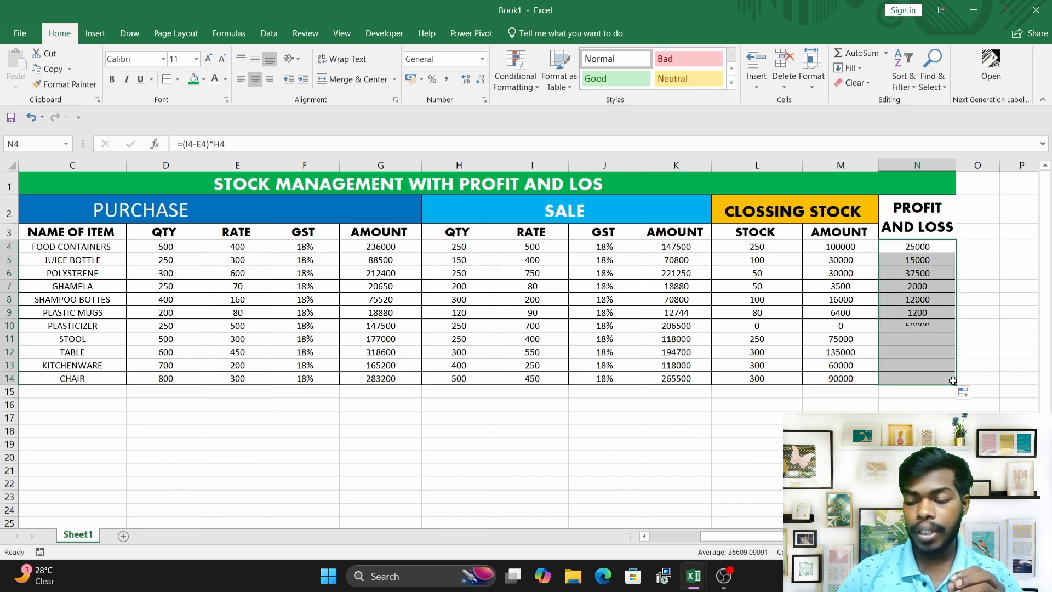
drag(761, 540, 701, 545)
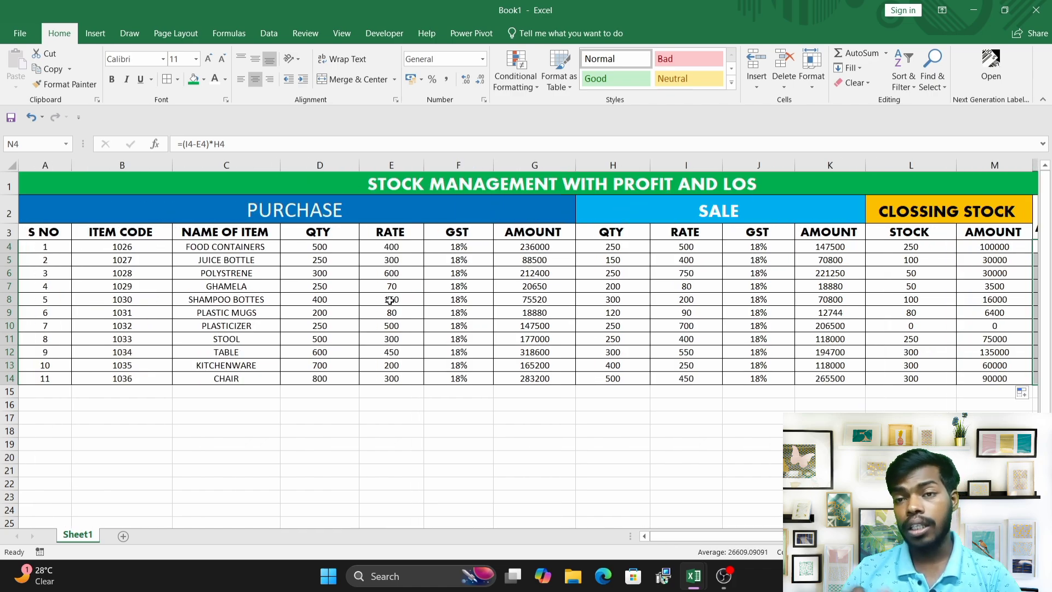